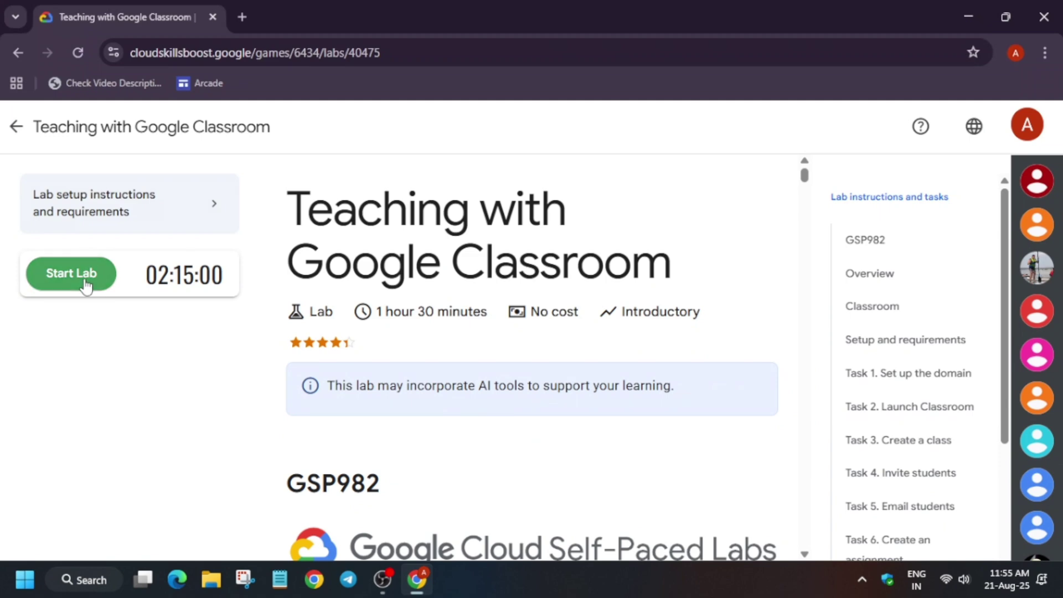
Start the Teaching with Google Classroom lab so its Workspace admin credentials are provisioned
left_click(85, 287)
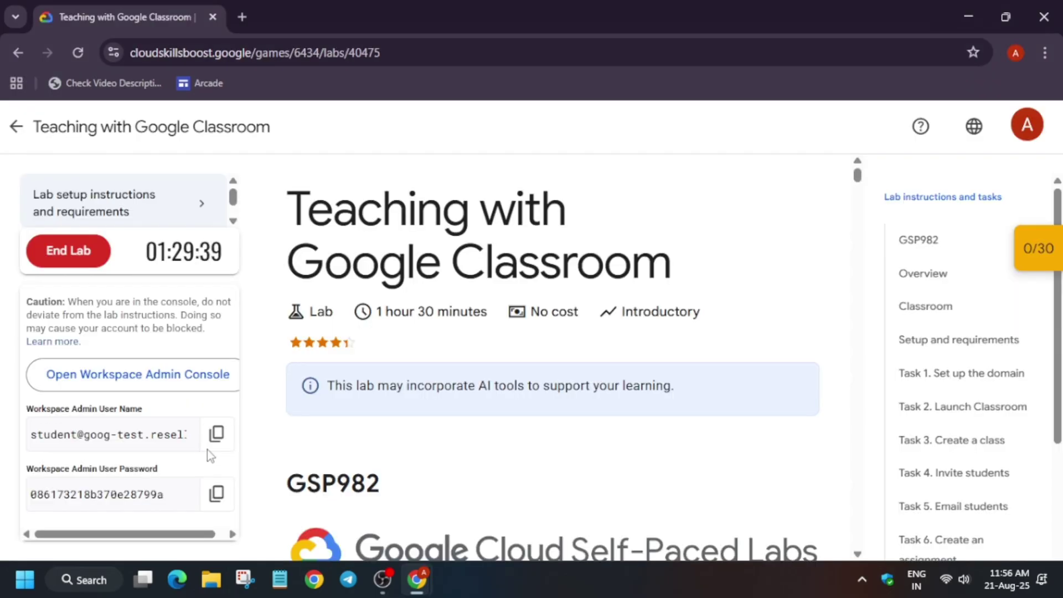
Sign in to Google with the lab's Workspace admin username and password
left_click(216, 434)
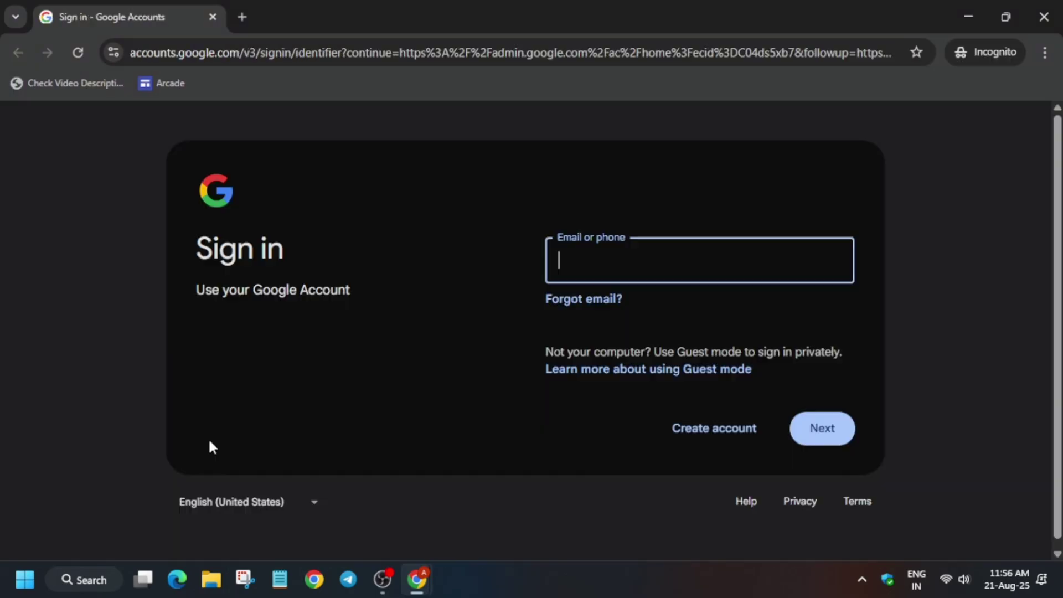
key("ctrl+v")
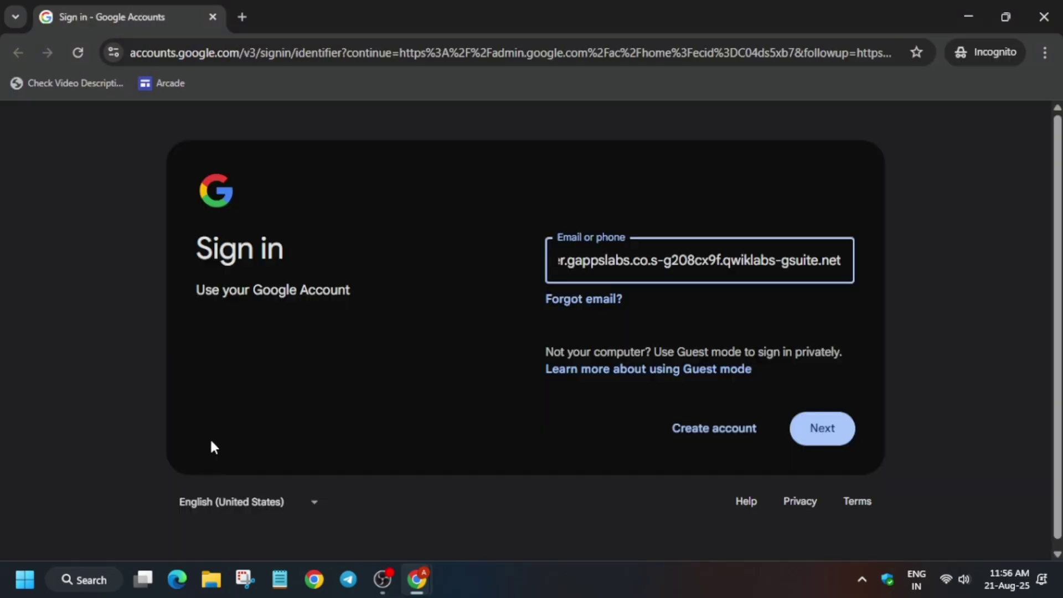
key("Return")
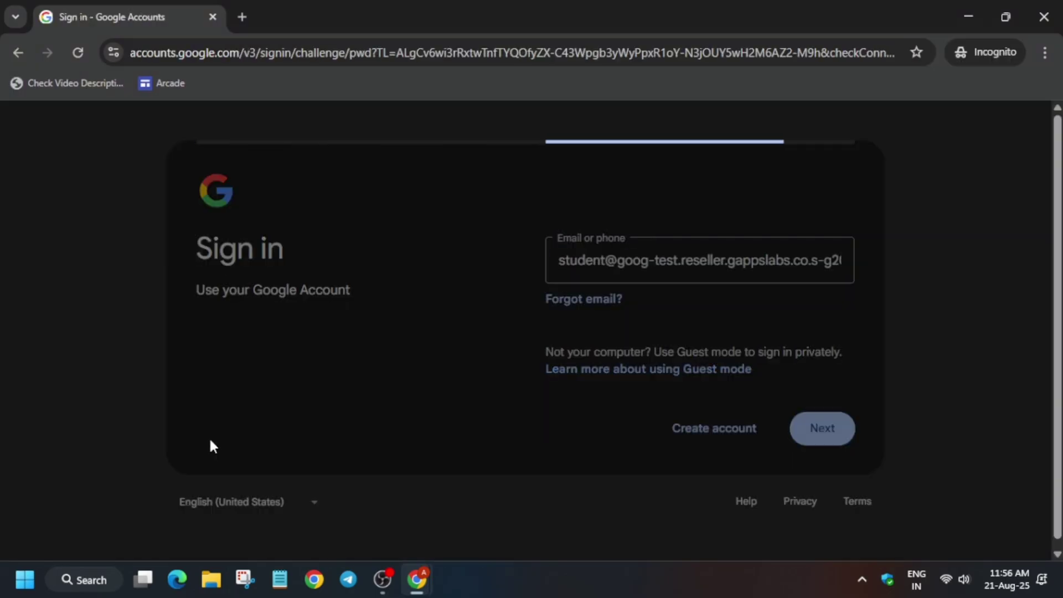
key("alt+Tab")
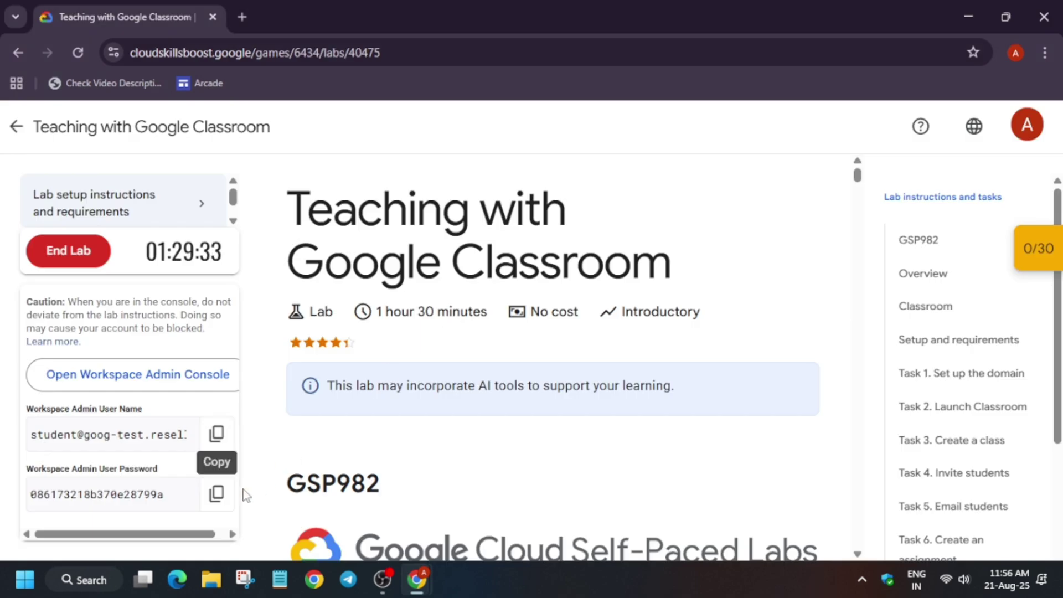
left_click(216, 494)
key("alt+Tab")
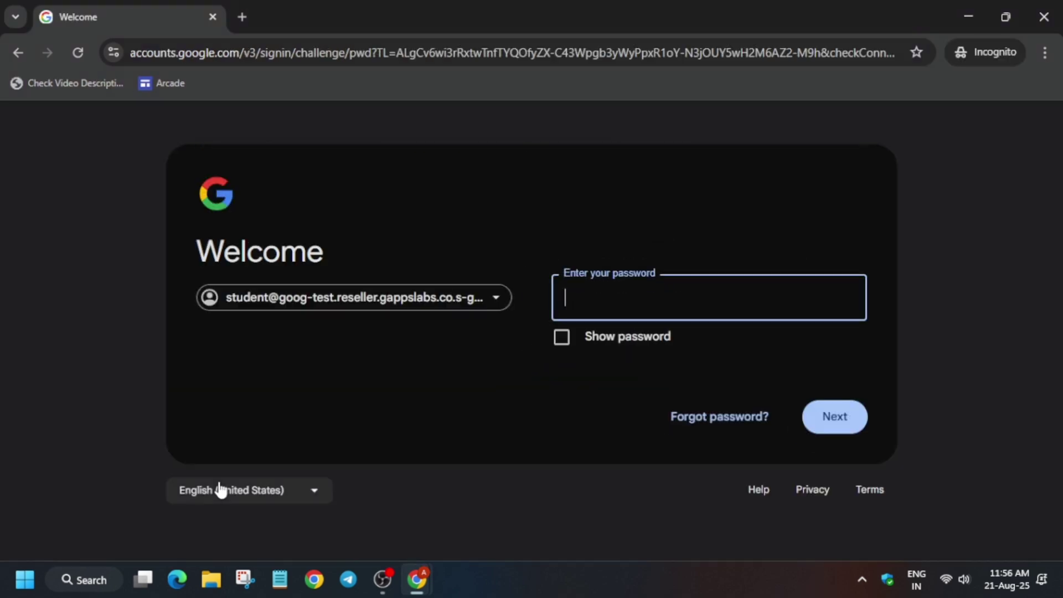
key("ctrl+v")
key("Return")
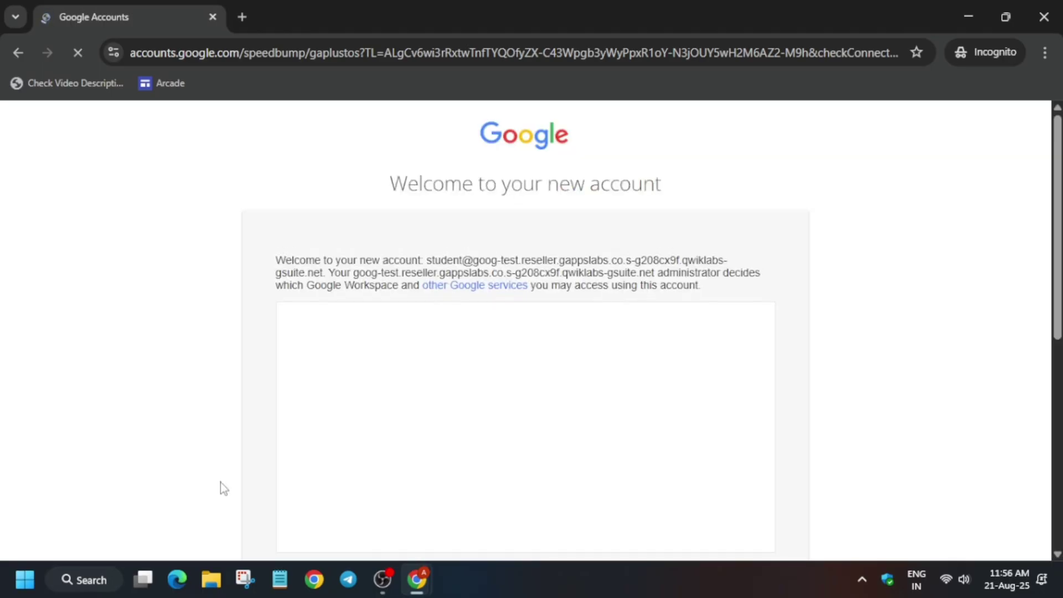
Acknowledge the new-account welcome page and accept the Workspace Terms of Service
scroll(524, 439, "down", 8)
left_click(580, 398)
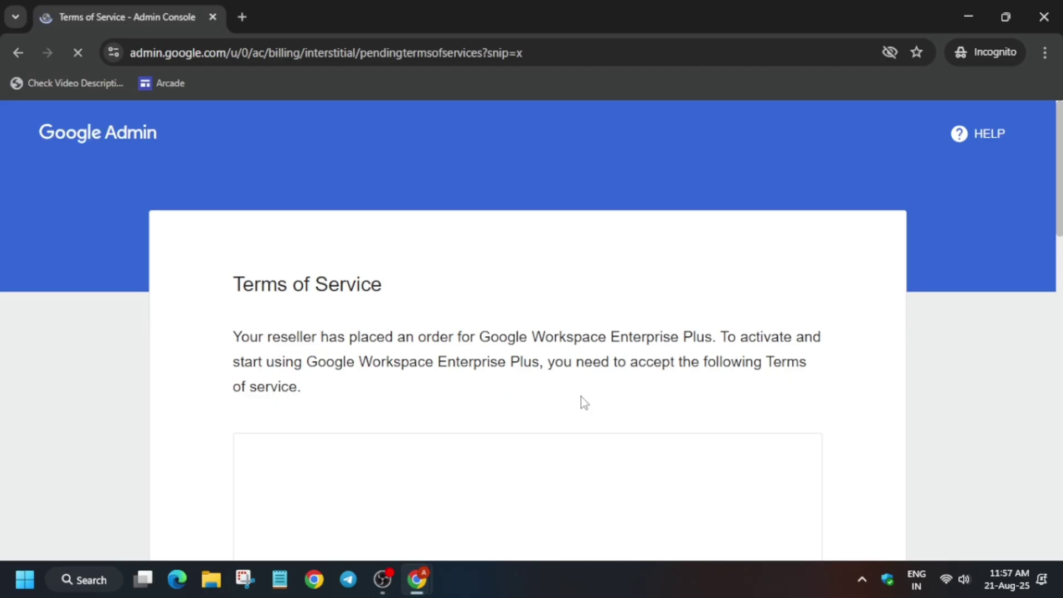
scroll(573, 415, "down", 15)
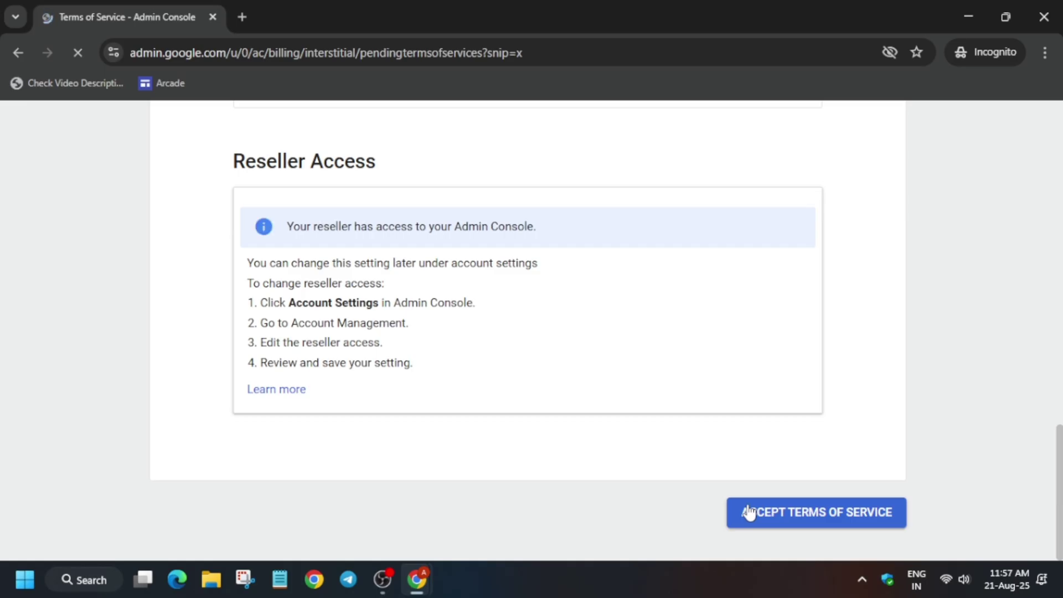
left_click(749, 510)
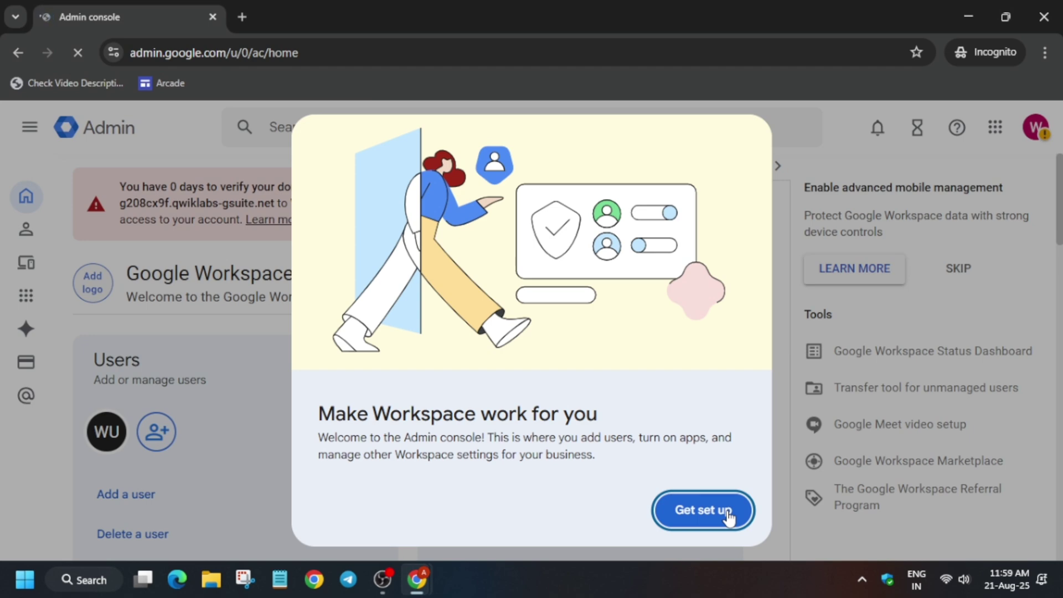
Verify the lab domain as hosted elsewhere, then close the setup tab and reload the Admin home
left_click(703, 510)
left_click(708, 208)
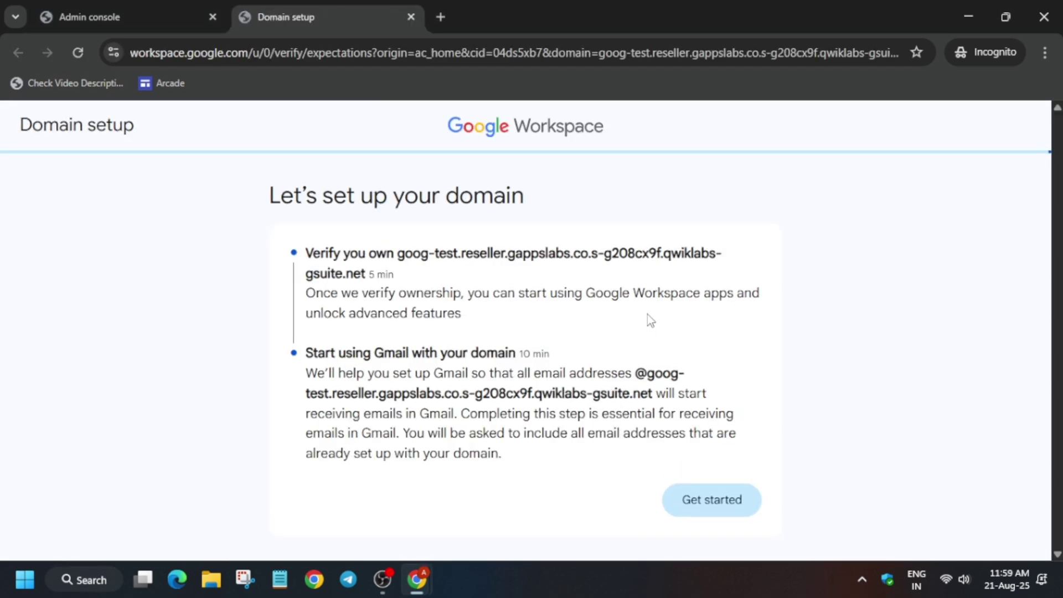
left_click(701, 501)
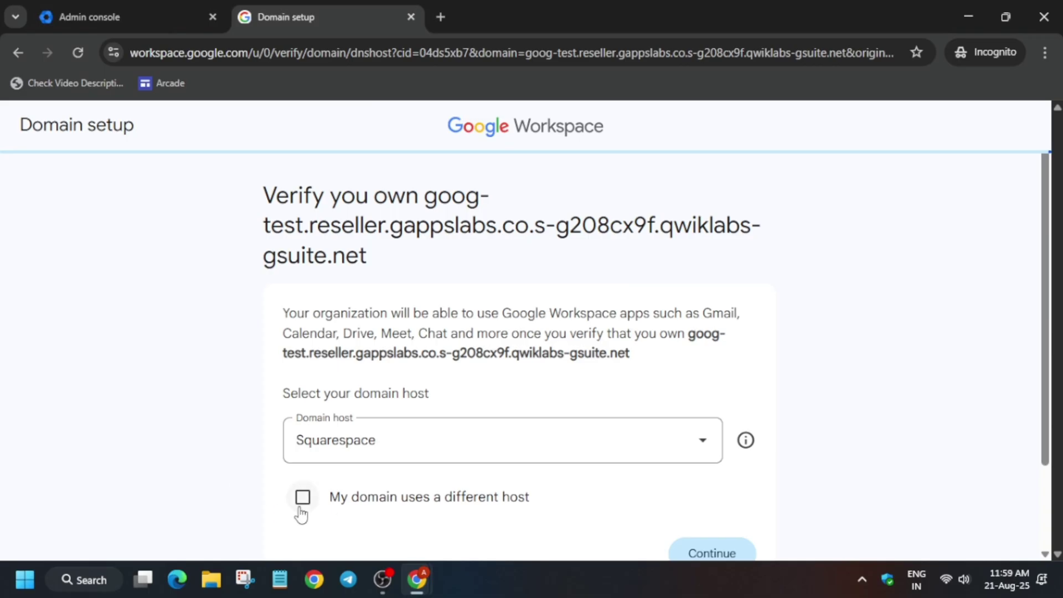
left_click(306, 497)
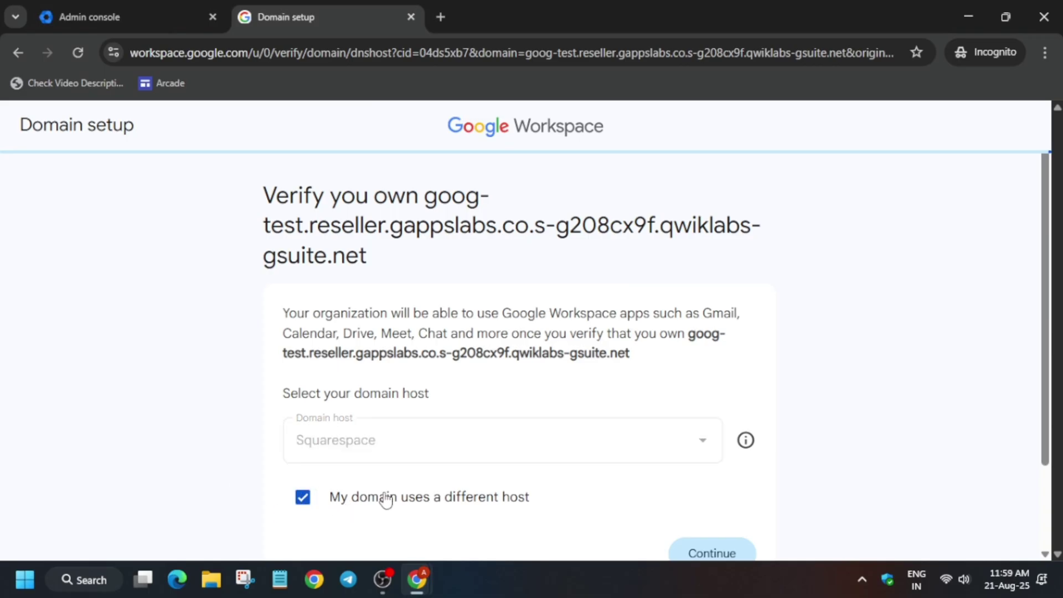
scroll(559, 506, "down", 2)
left_click(713, 452)
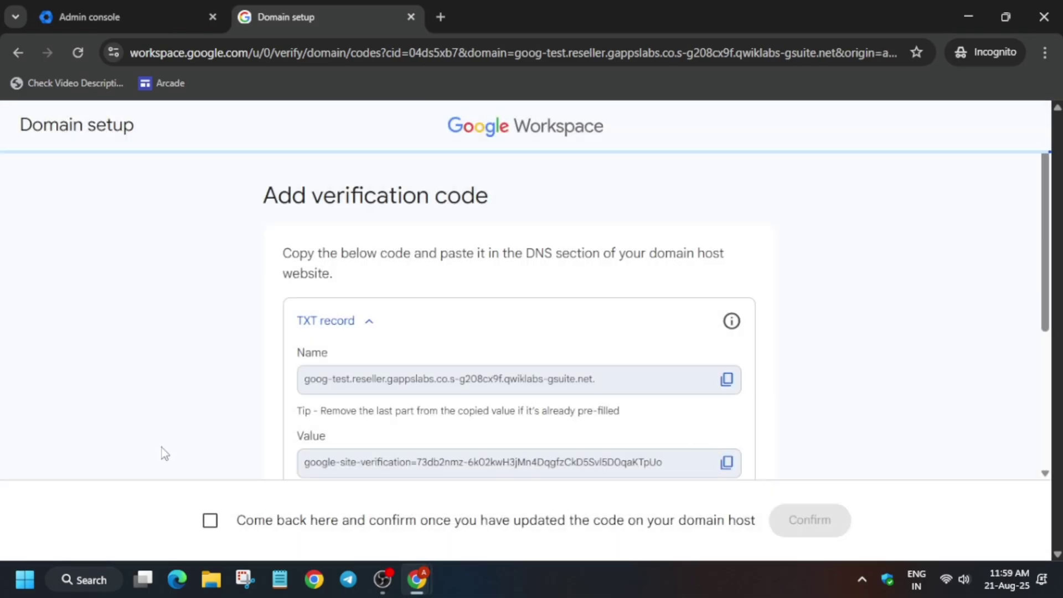
left_click(211, 518)
left_click(802, 529)
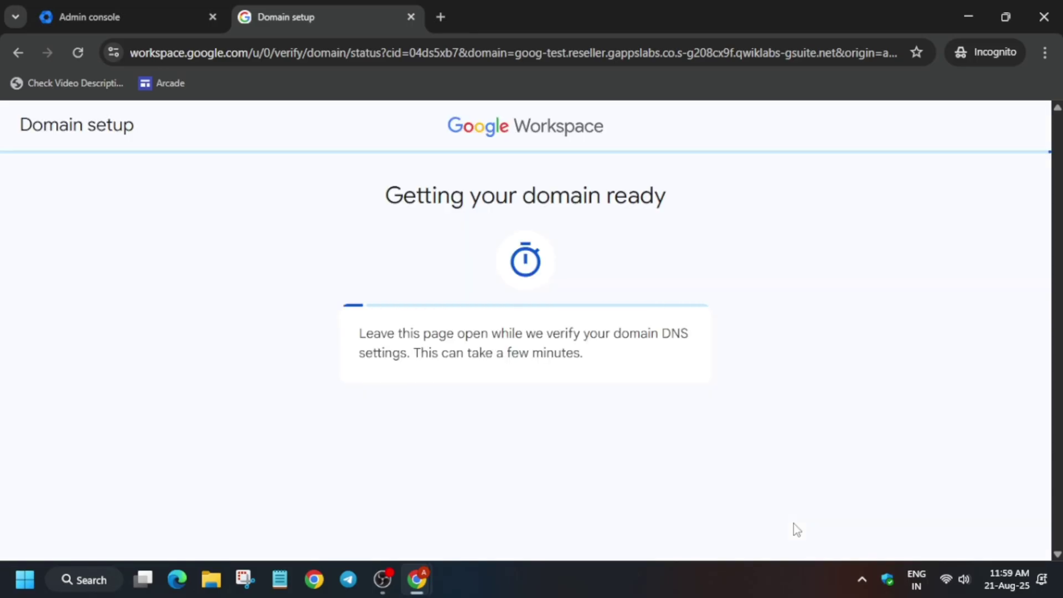
left_click(411, 17)
left_click(78, 53)
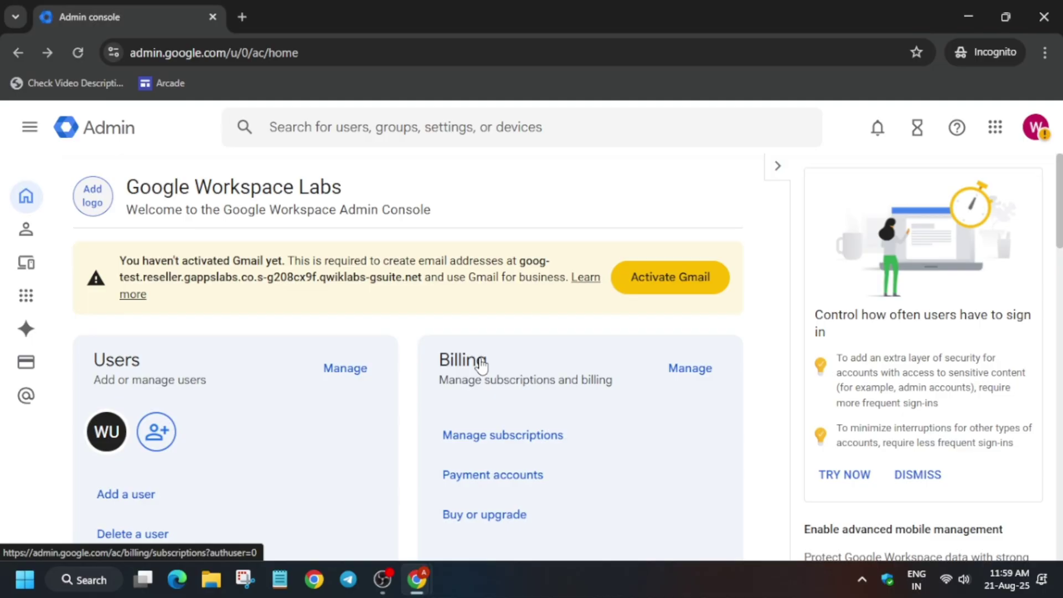
Go to the Directory > Organizational units page
left_click(30, 127)
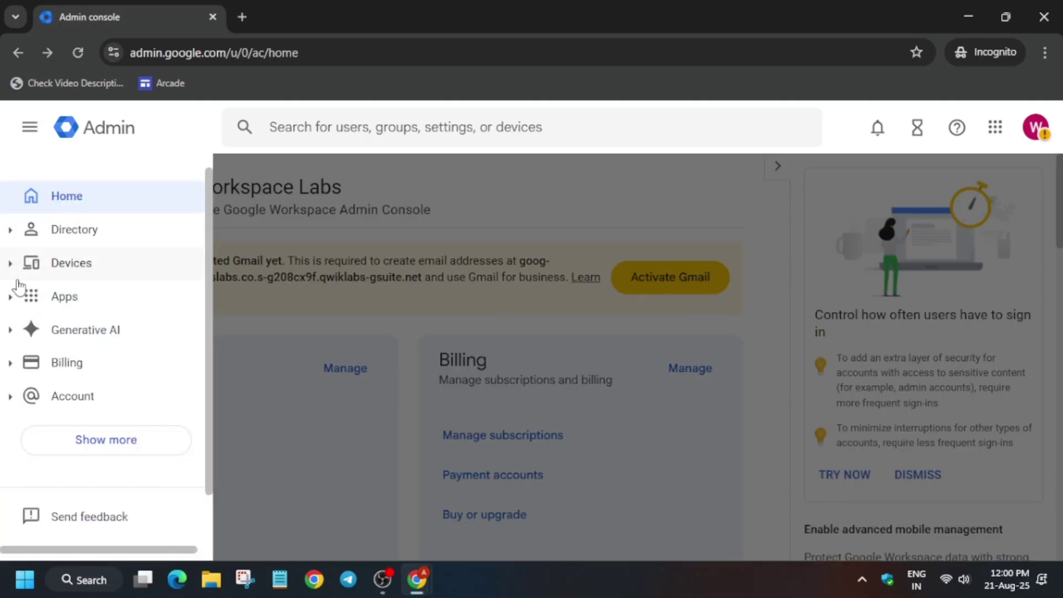
left_click(12, 229)
left_click(106, 363)
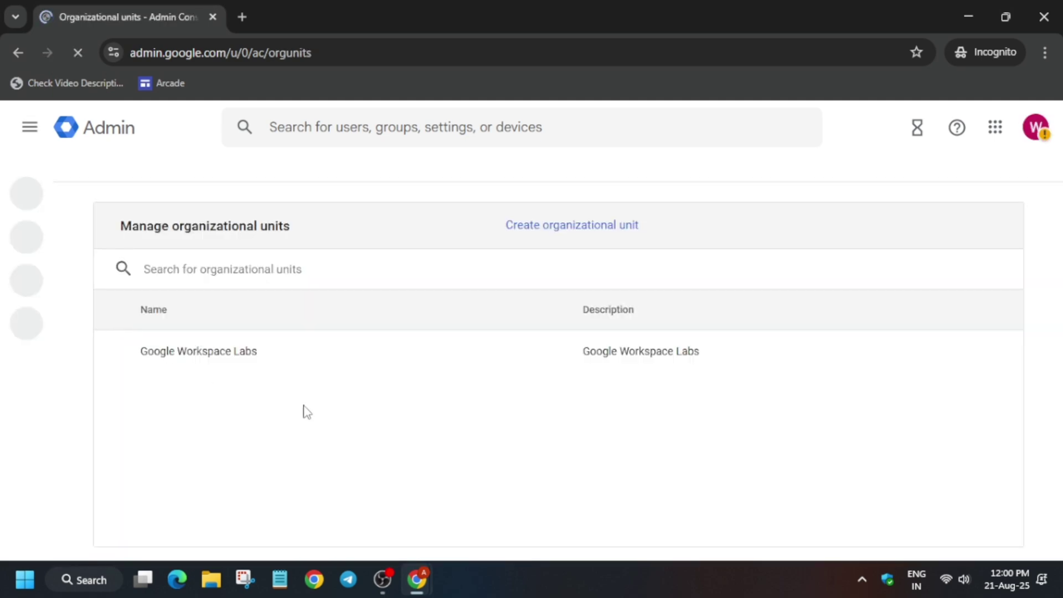
Create an organizational unit named Teachers, copying the name from the lab instructions
left_click(591, 235)
key("alt+Tab")
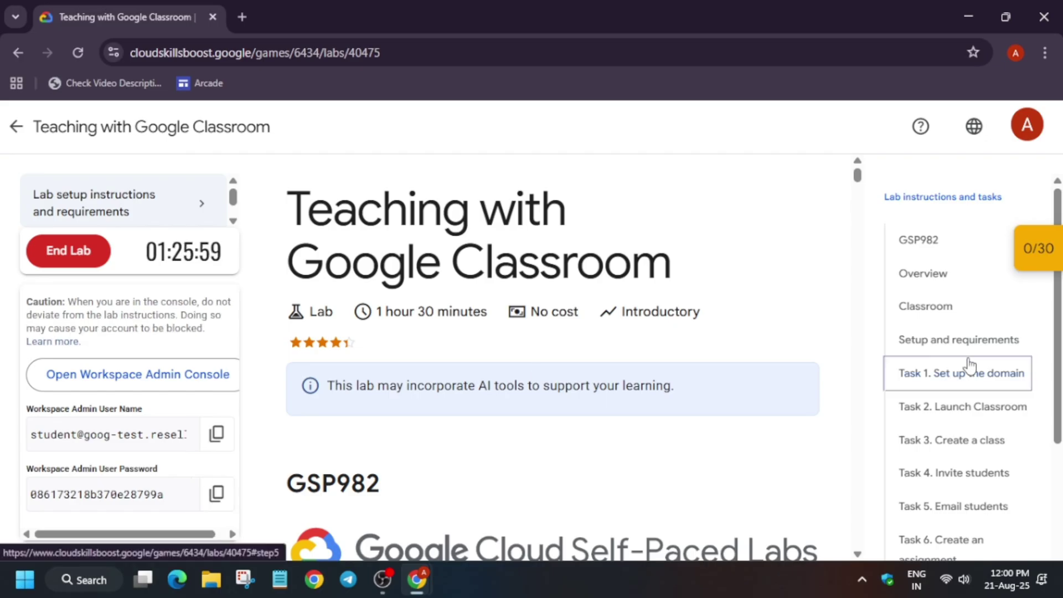
left_click(969, 365)
scroll(938, 406, "down", 10)
scroll(574, 444, "up", 5)
scroll(534, 468, "down", 1)
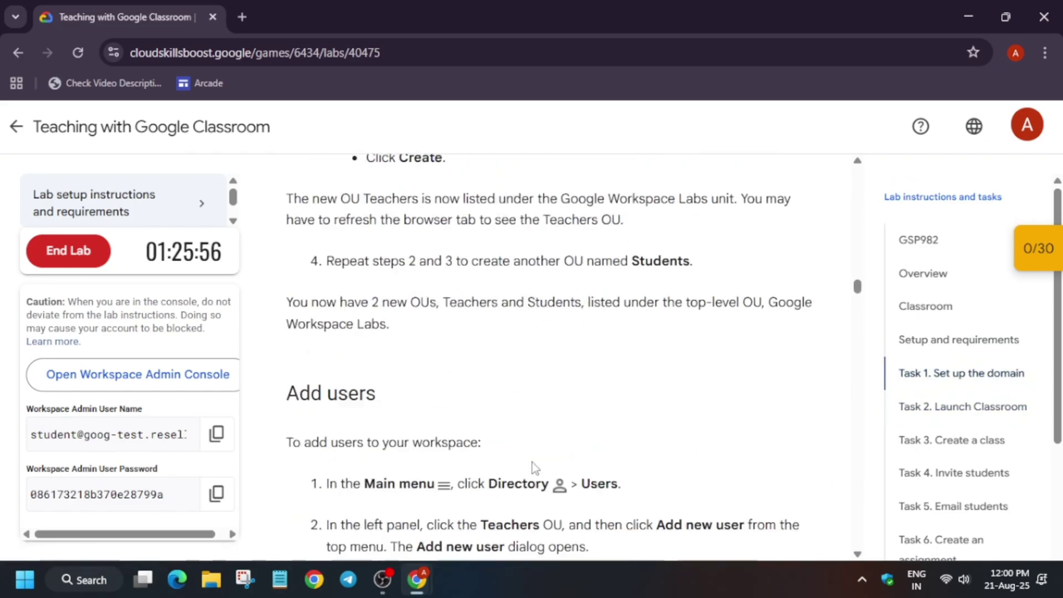
scroll(535, 468, "up", 12)
scroll(463, 414, "down", 5)
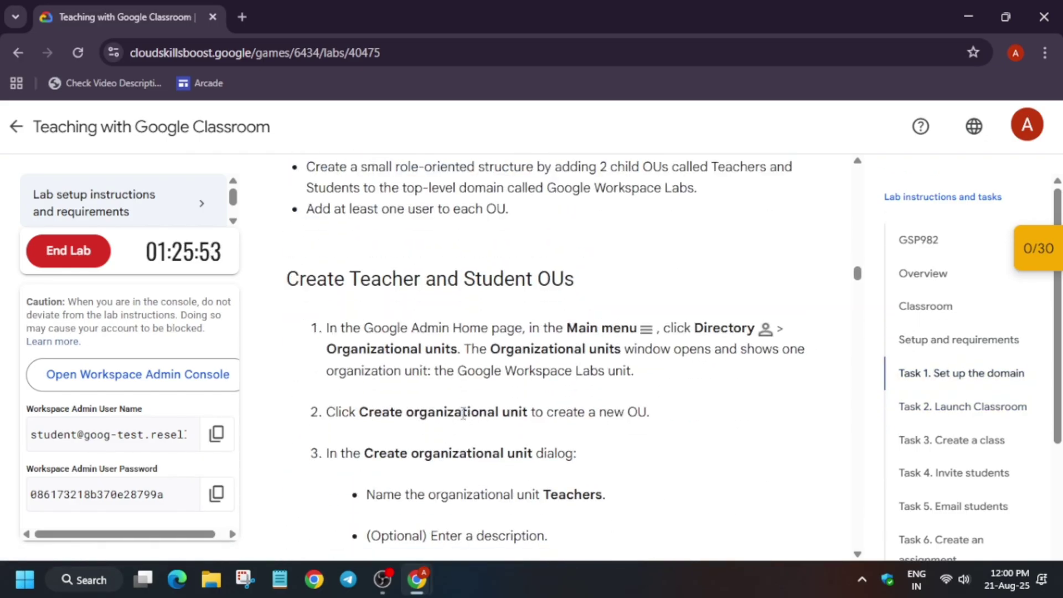
scroll(463, 414, "down", 5)
left_click_drag(544, 245, 602, 252)
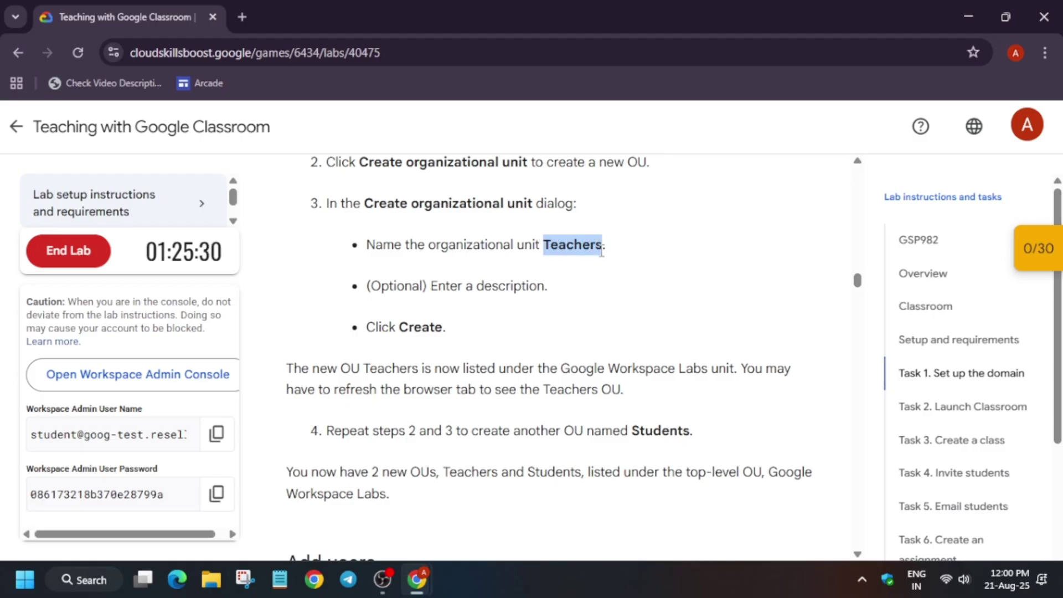
key("ctrl+c")
key("alt+Tab")
key("ctrl+v")
left_click(687, 491)
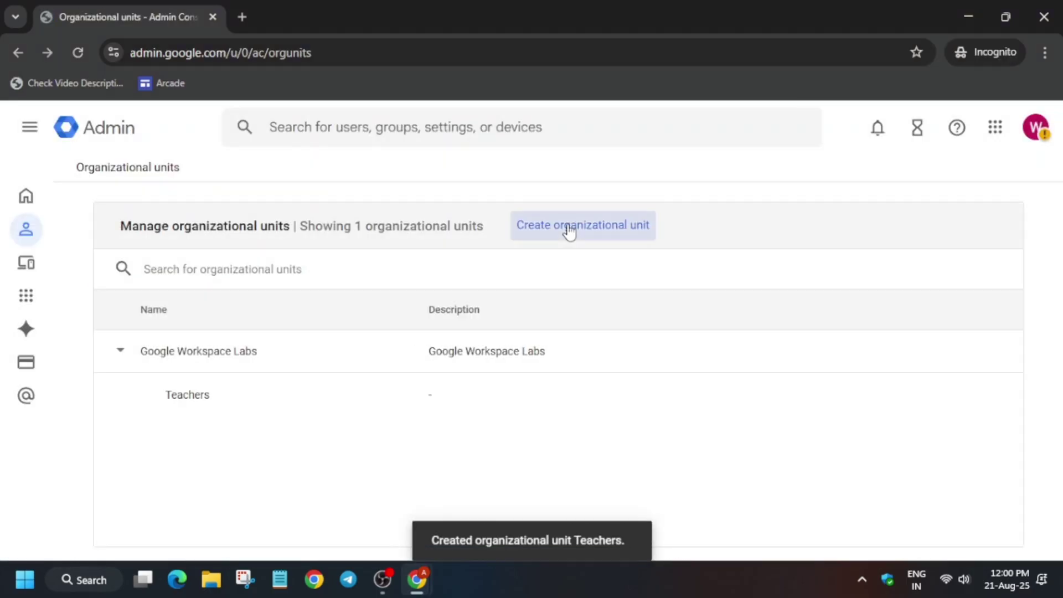
Create a second organizational unit named Students
left_click(570, 230)
key("alt+Tab")
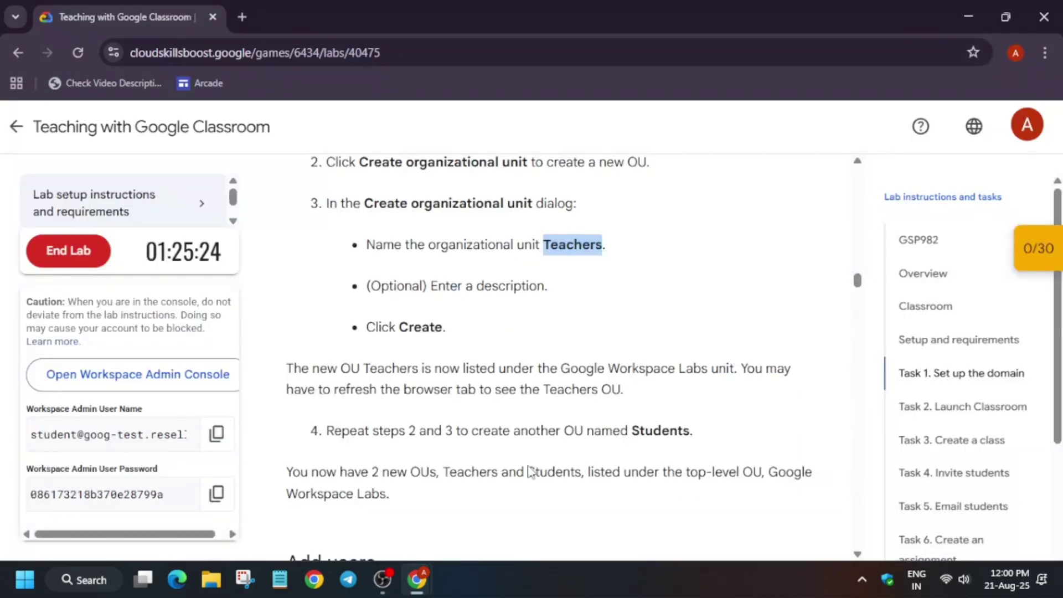
left_click_drag(632, 430, 692, 429)
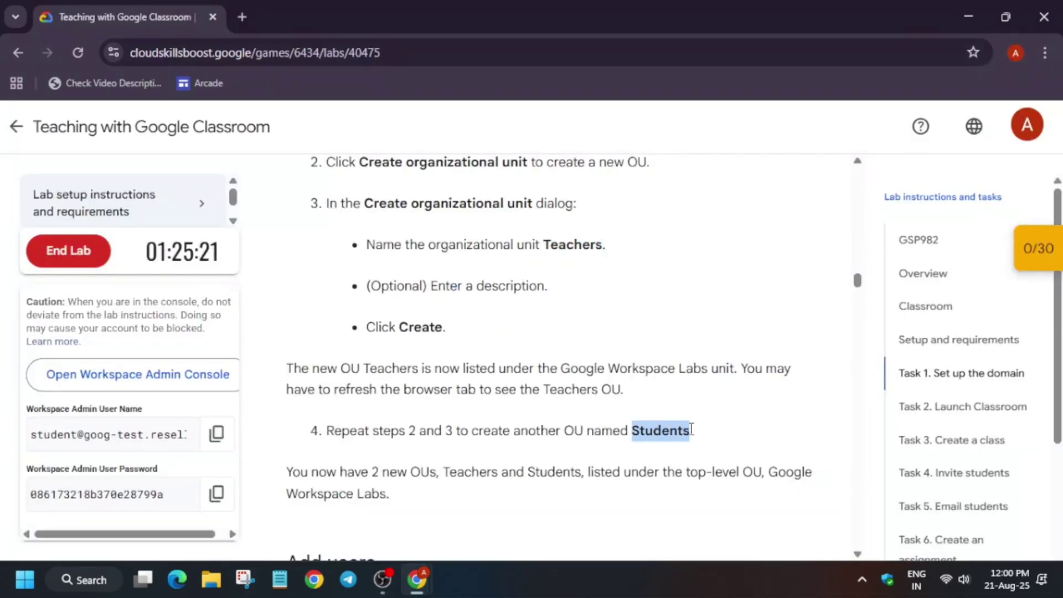
key("ctrl+c")
key("alt+Tab")
key("ctrl+v")
left_click(689, 489)
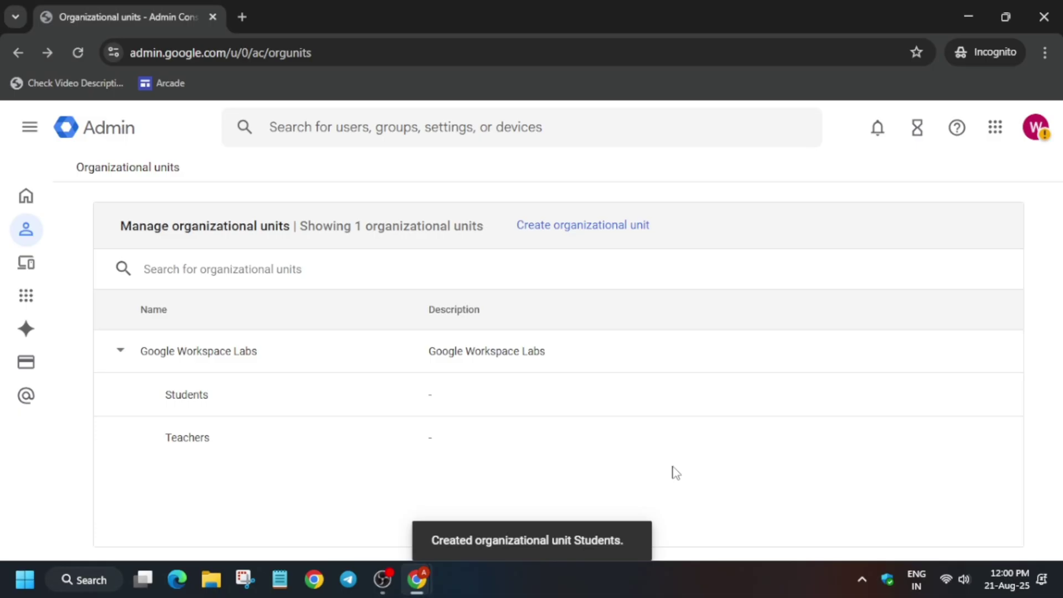
Open Directory > Users and enter the teacher's first name in a new user form
left_click(30, 127)
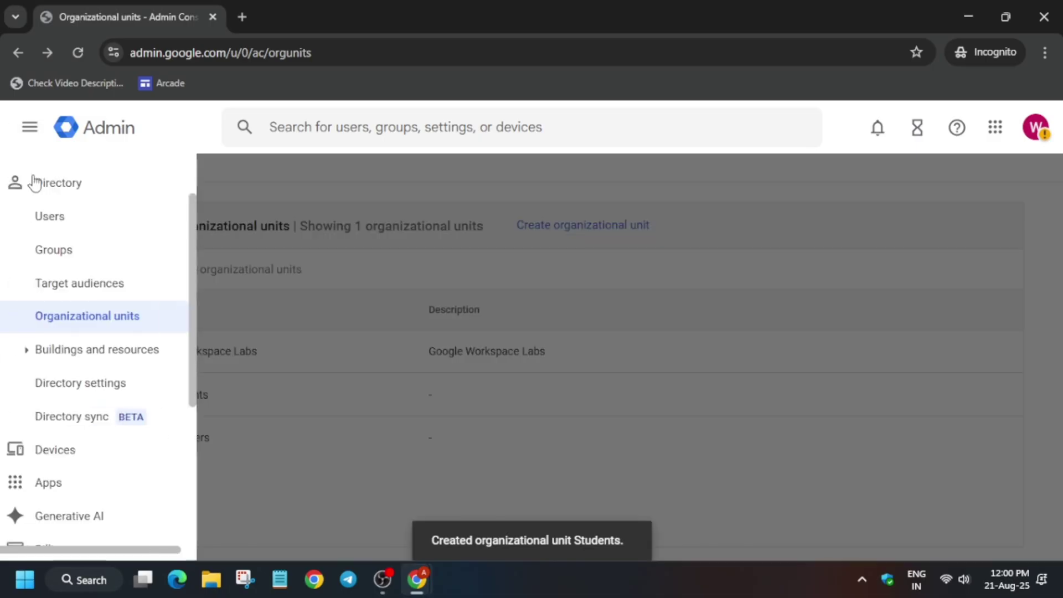
left_click(57, 217)
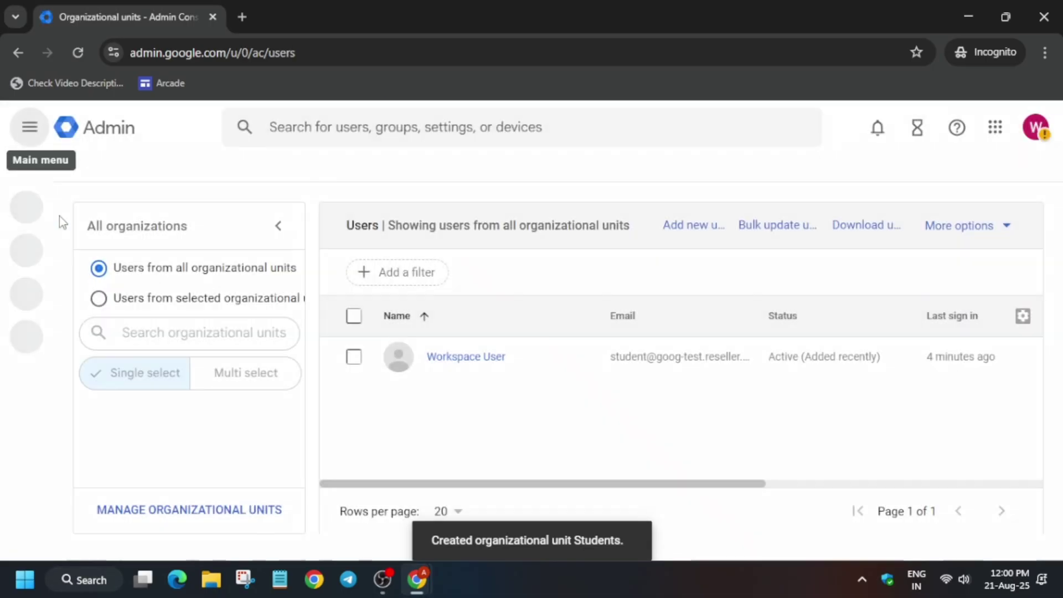
left_click(679, 240)
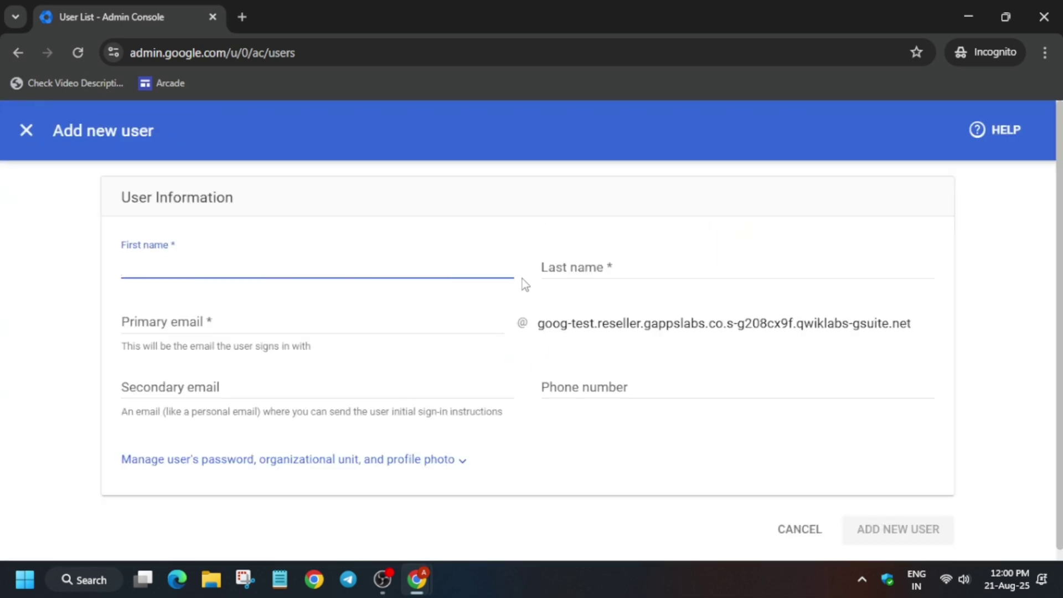
key("alt+Tab")
scroll(517, 375, "down", 8)
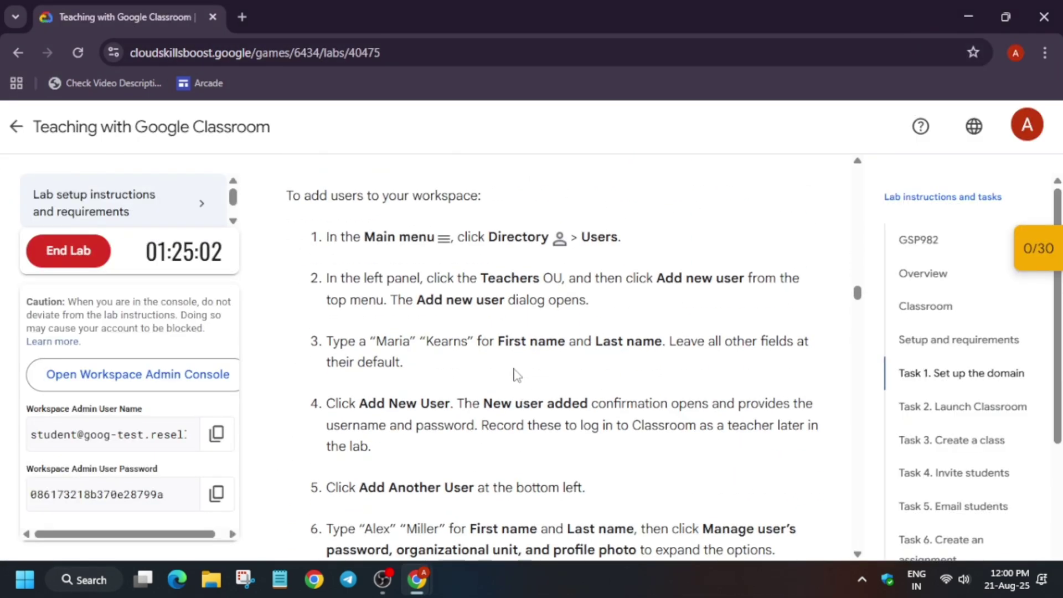
left_click_drag(377, 338, 410, 345)
key("ctrl+c")
key("alt+Tab")
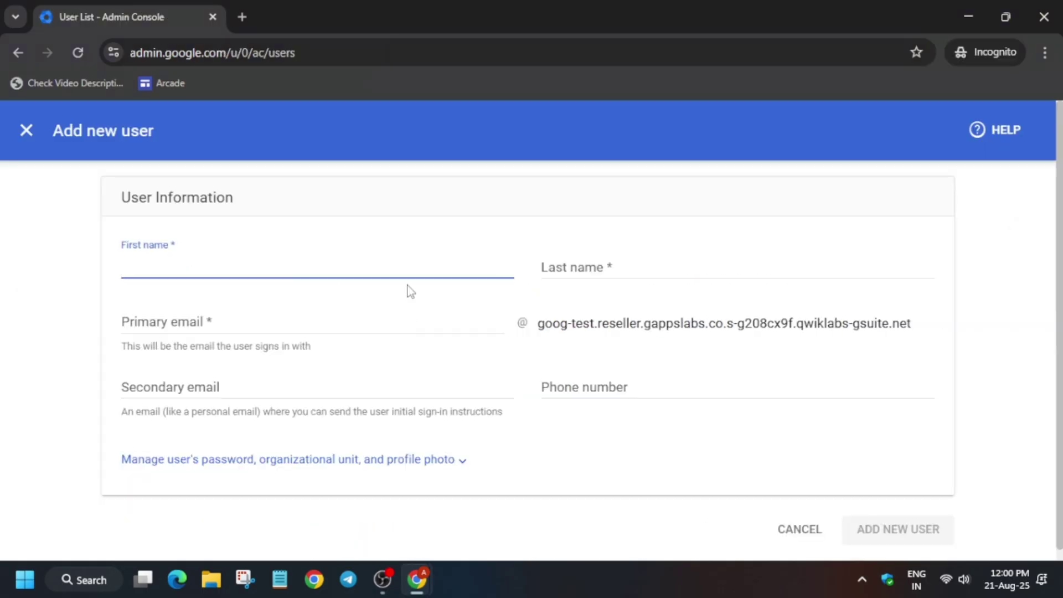
key("ctrl+v")
Enter the teacher's last name and add the teacher as a new user
key("alt+Tab")
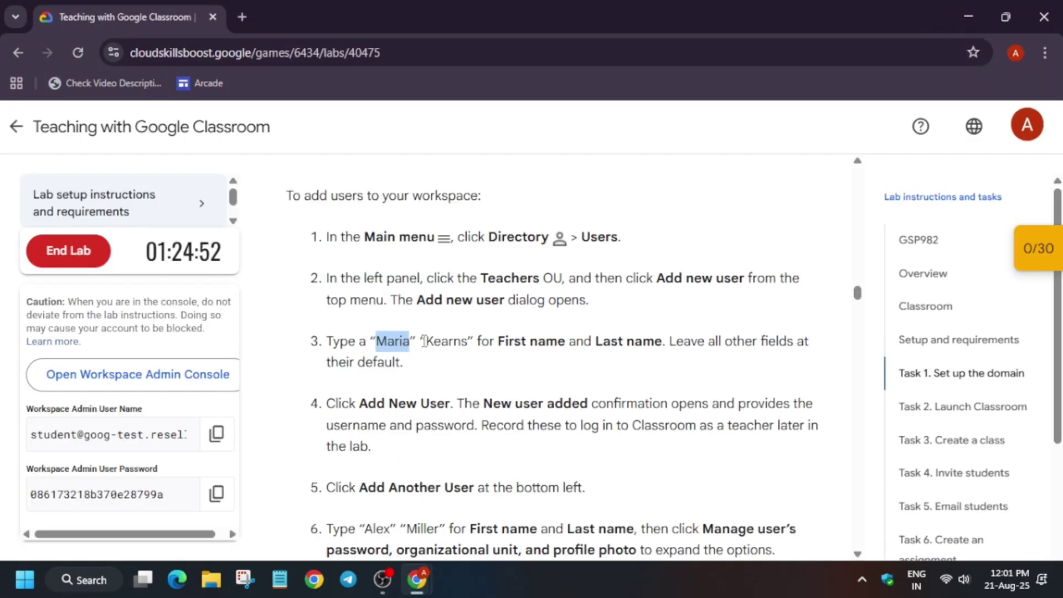
left_click_drag(426, 339, 470, 346)
key("ctrl+c")
key("alt+Tab")
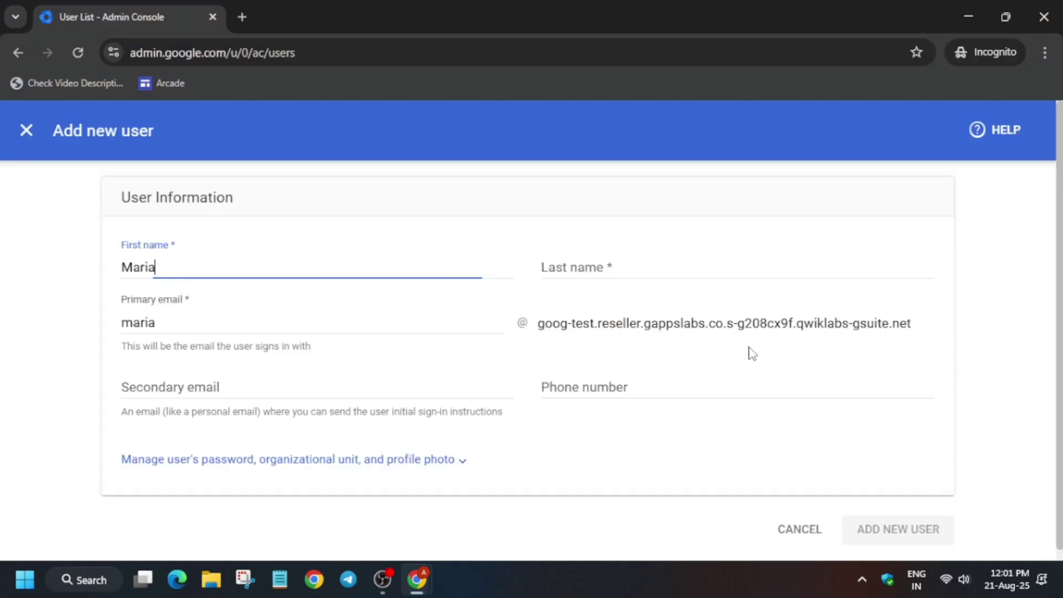
left_click(730, 262)
key("ctrl+v")
left_click(714, 468)
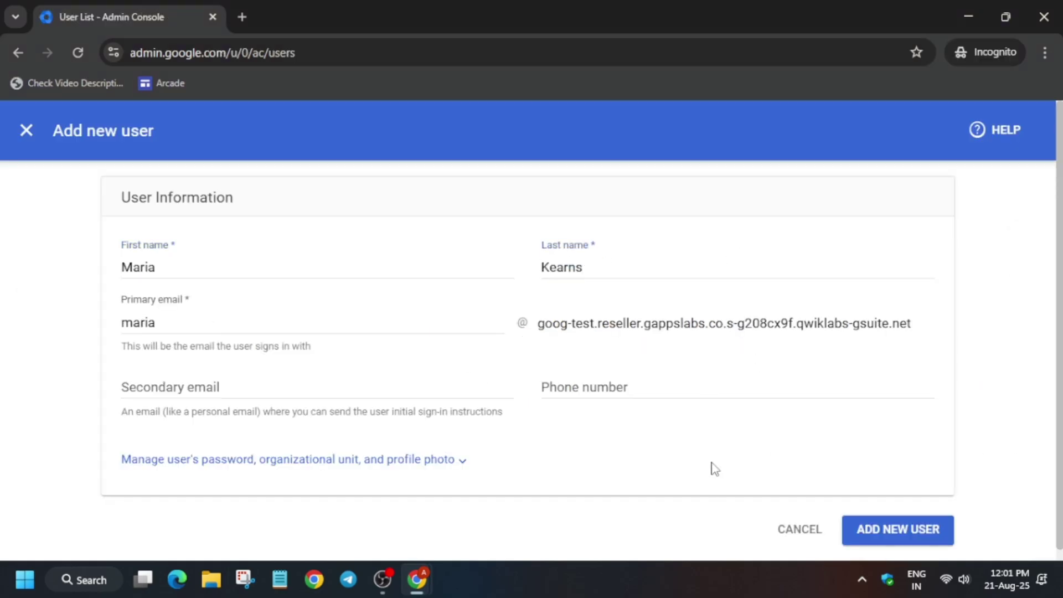
left_click(926, 530)
Dismiss the new-user confirmations and start a fresh user form for the student
key("alt+Tab")
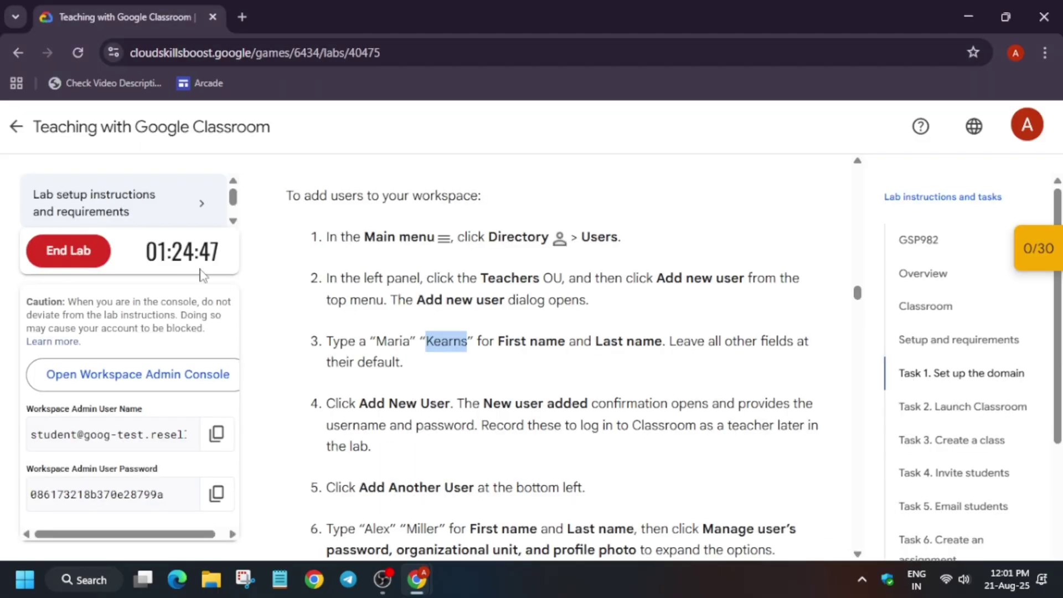
scroll(563, 385, "down", 5)
scroll(440, 365, "up", 1)
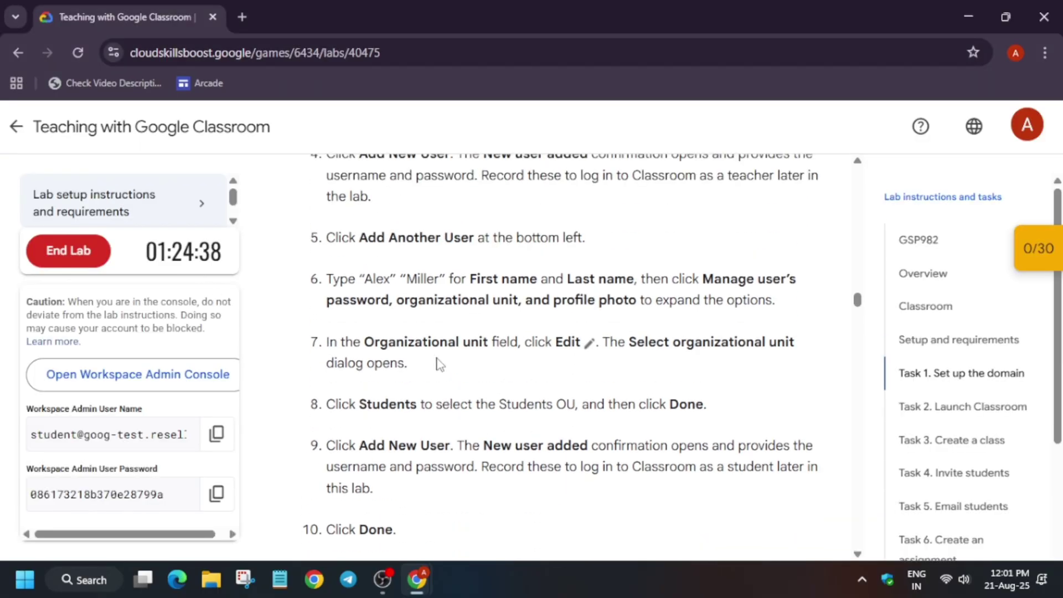
left_click_drag(364, 281, 391, 284)
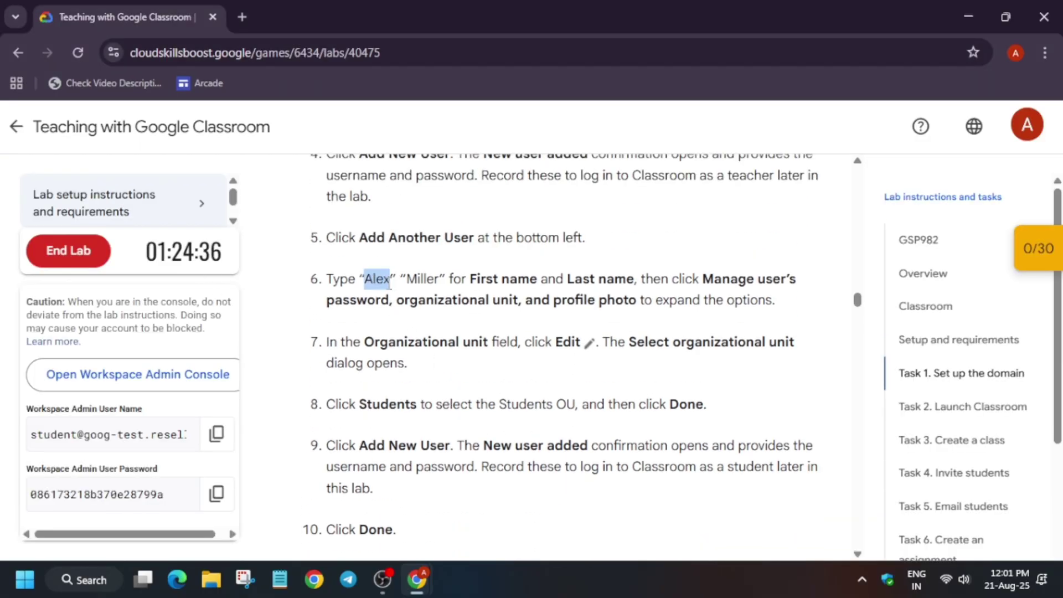
key("alt+Tab")
scroll(451, 271, "down", 3)
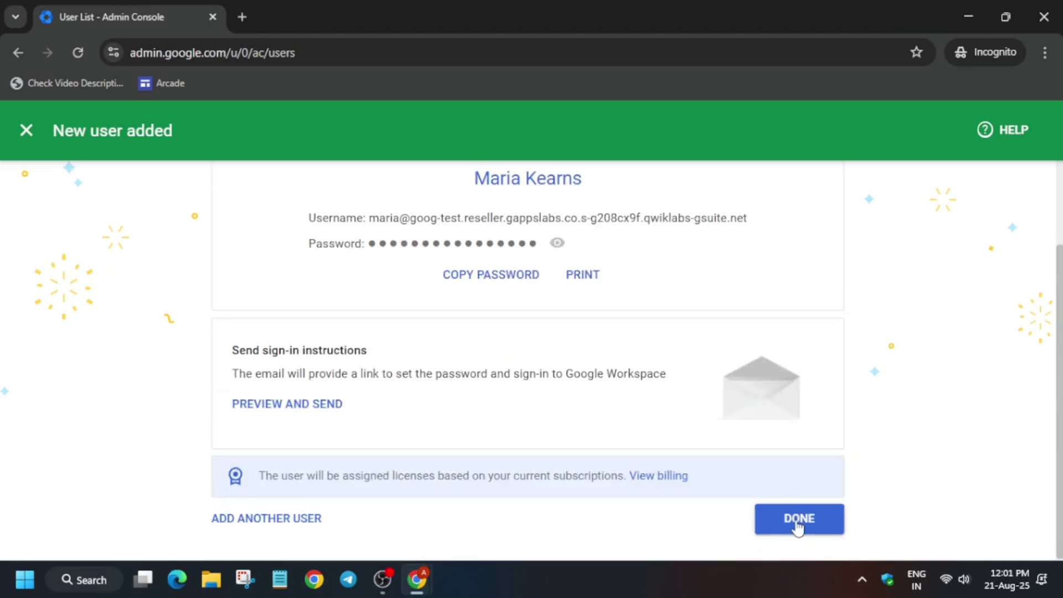
left_click(803, 531)
left_click(686, 506)
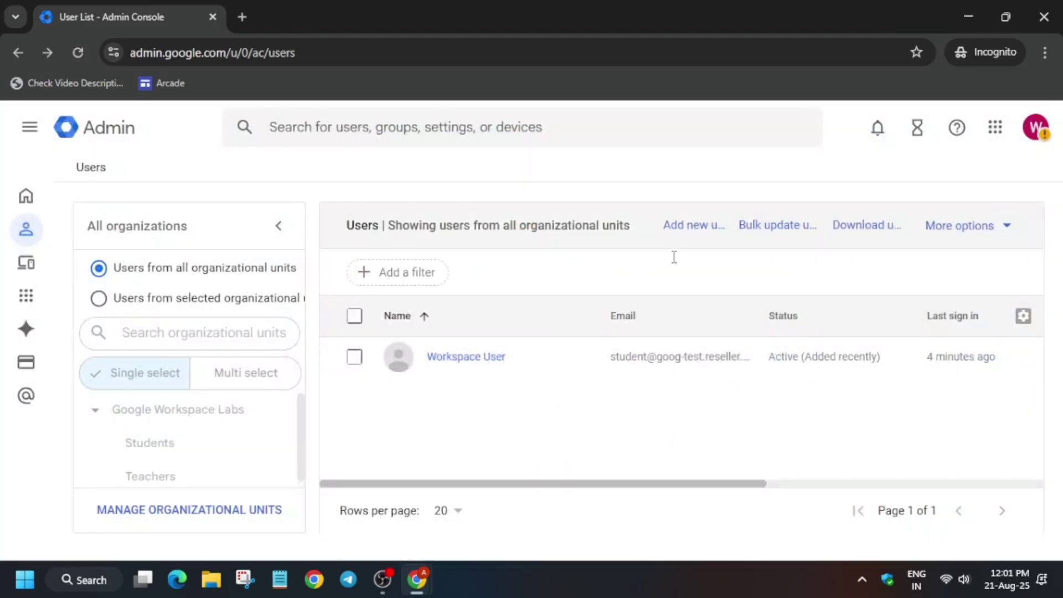
left_click(685, 235)
Enter the student's first and last names in the new user form
key("ctrl+v")
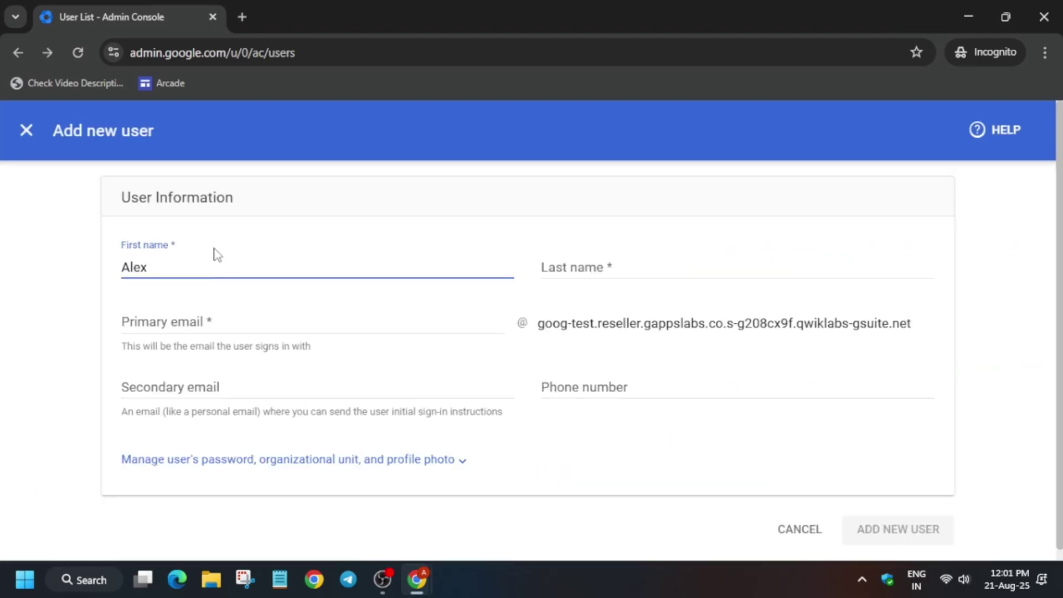
key("alt+Tab")
left_click_drag(407, 280, 443, 282)
key("ctrl+c")
key("alt+Tab")
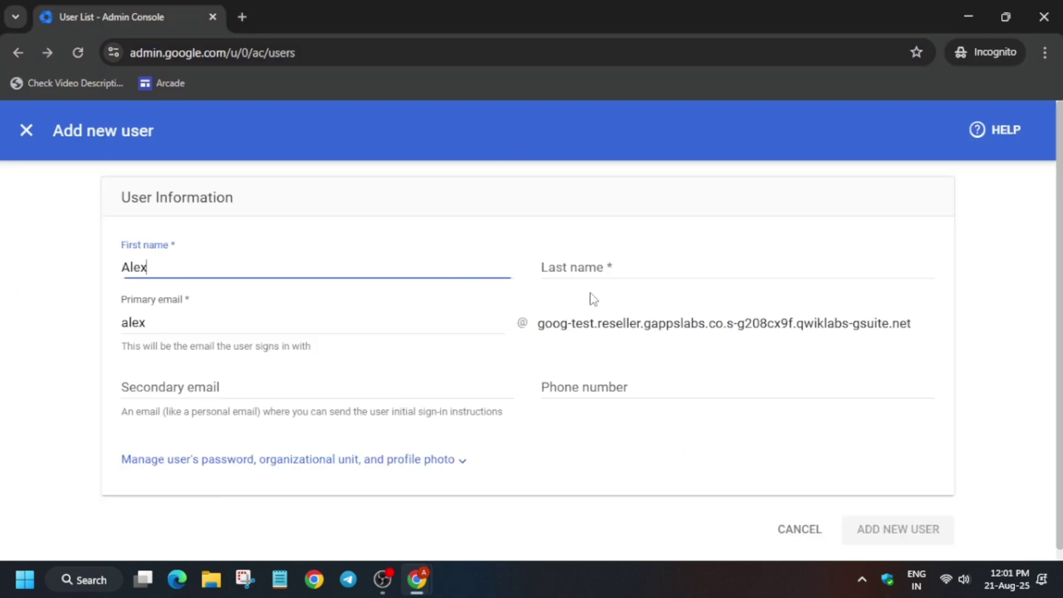
left_click(620, 268)
key("ctrl+v")
Set the student's organizational unit to Students
key("alt+Tab")
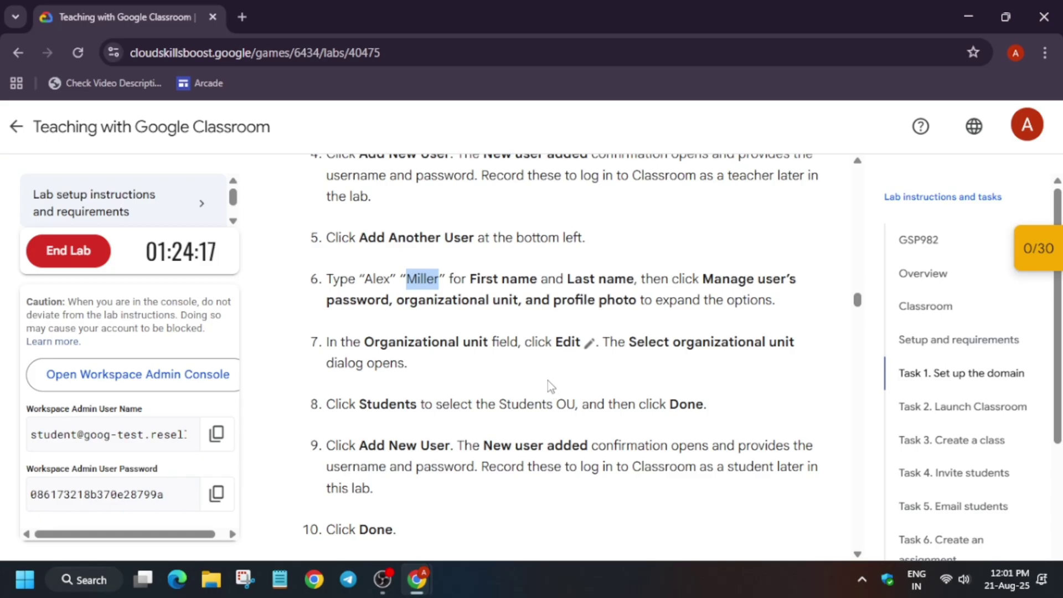
key("alt+Tab")
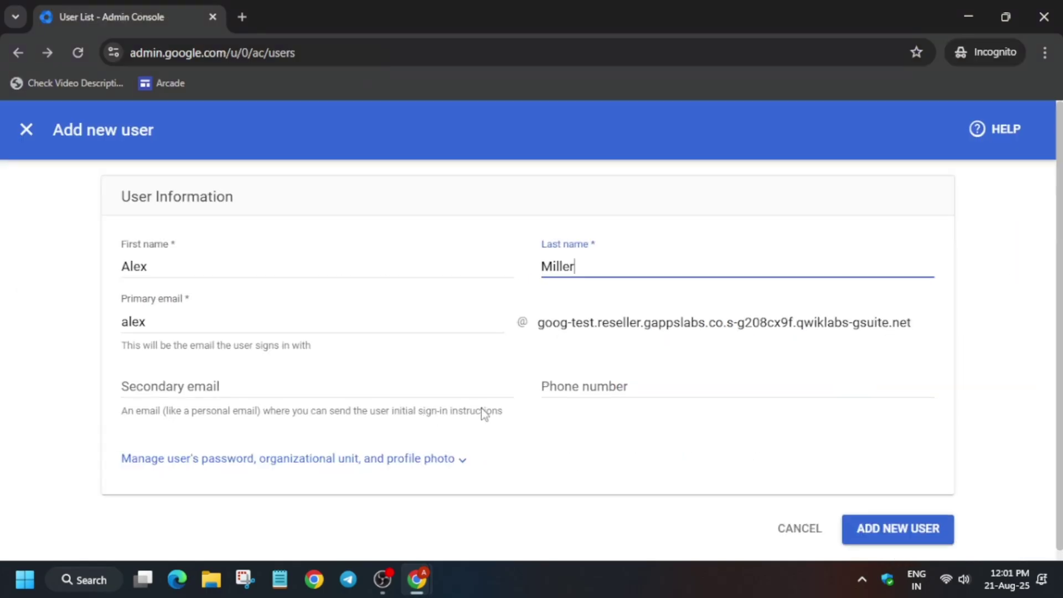
left_click(460, 454)
scroll(374, 424, "down", 5)
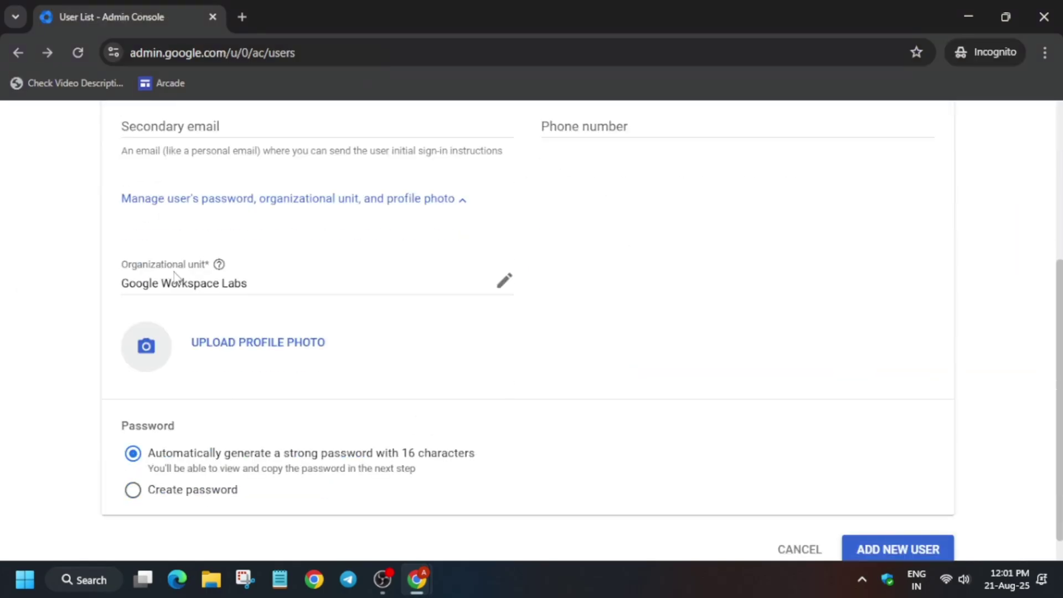
left_click(503, 282)
key("alt+Tab")
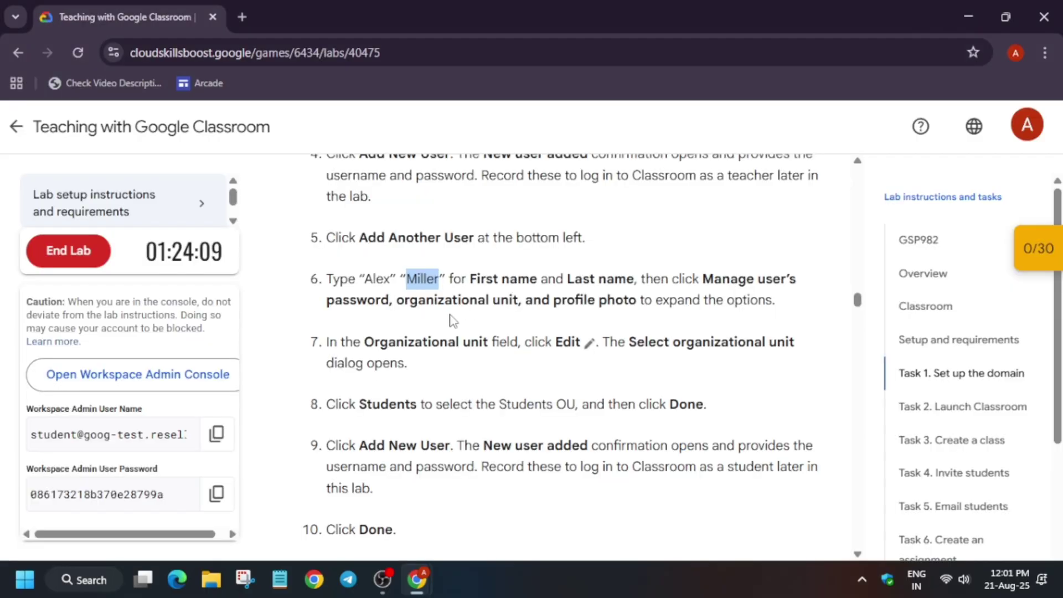
left_click_drag(349, 398, 467, 424)
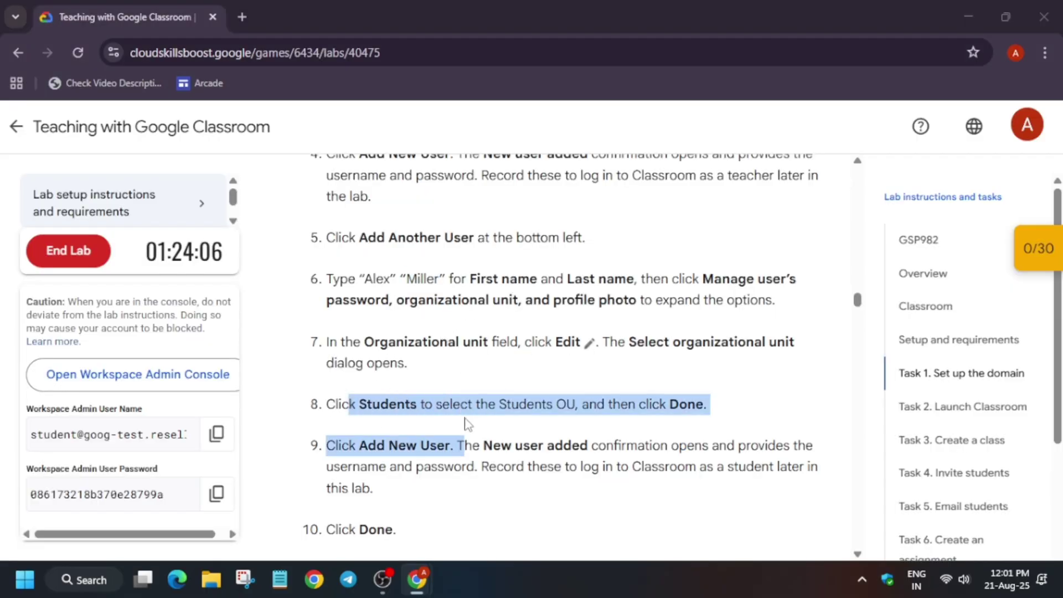
key("alt+Tab")
left_click(440, 338)
left_click(673, 432)
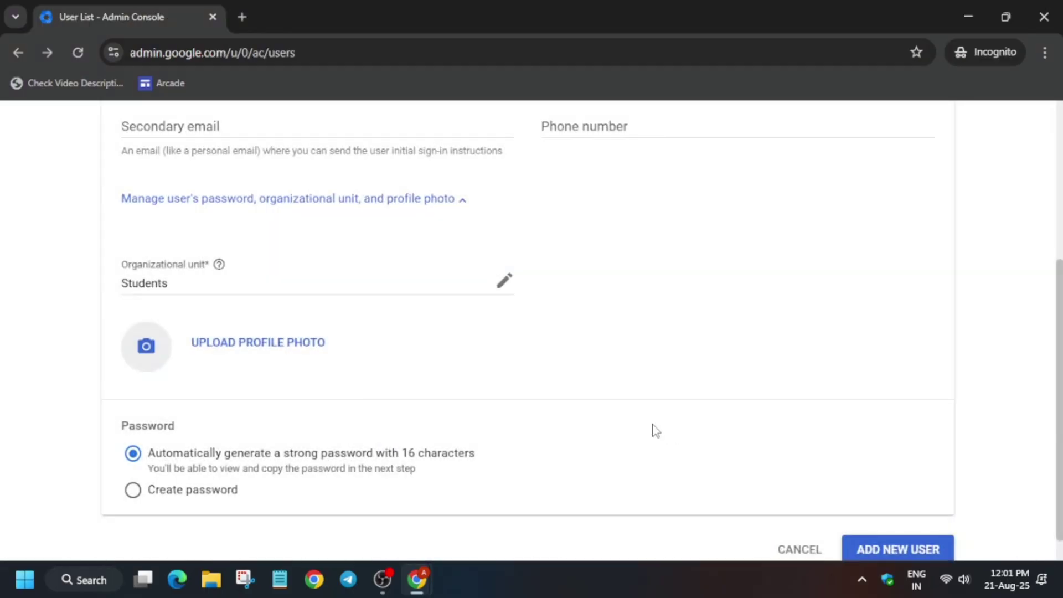
Add the student, dismiss the confirmations and reload the user list
left_click(906, 547)
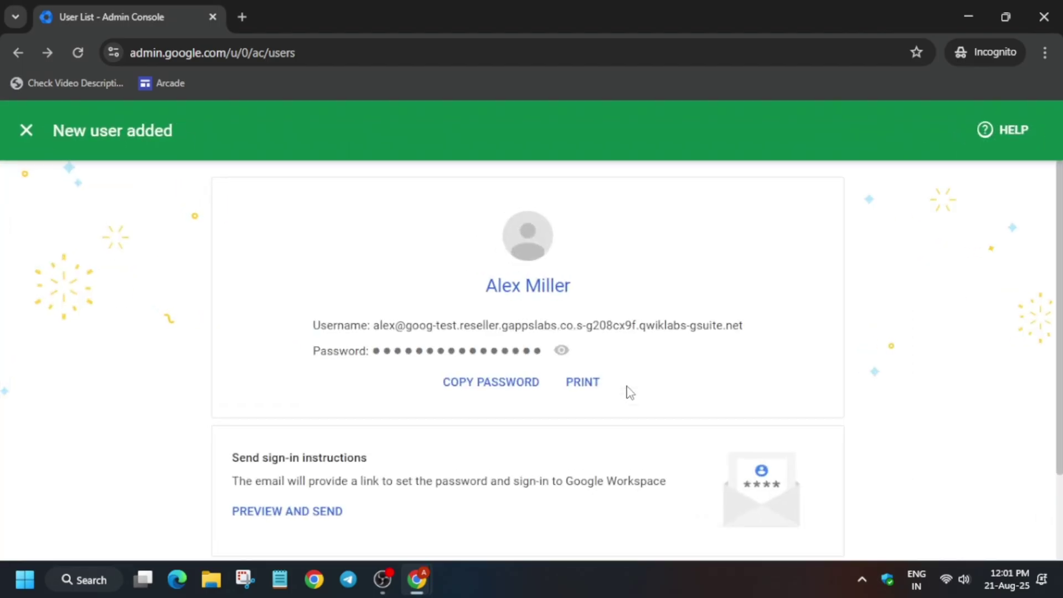
scroll(696, 517, "down", 2)
left_click(780, 518)
left_click(676, 508)
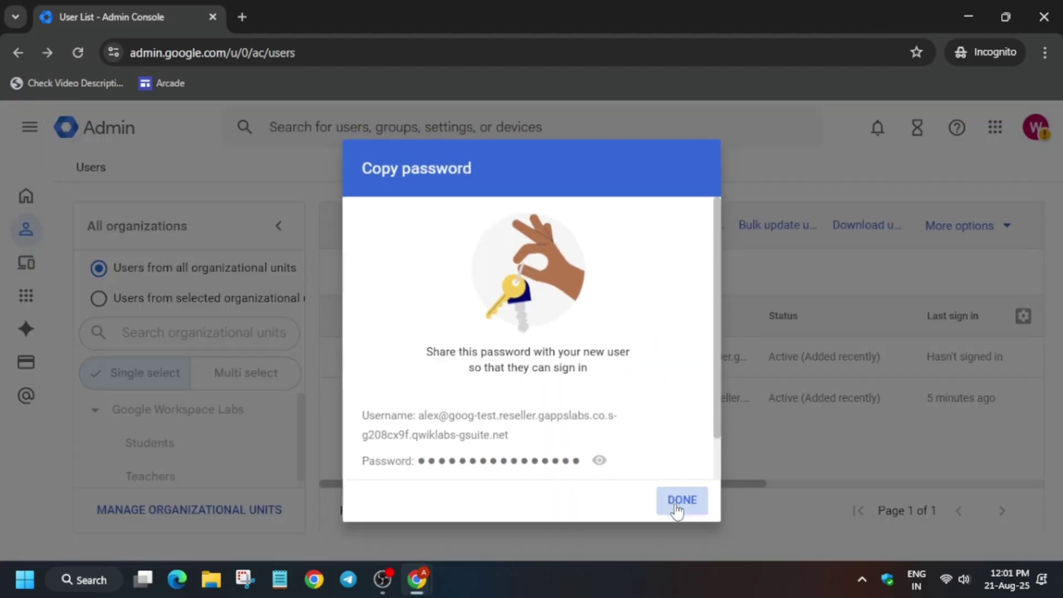
left_click(78, 51)
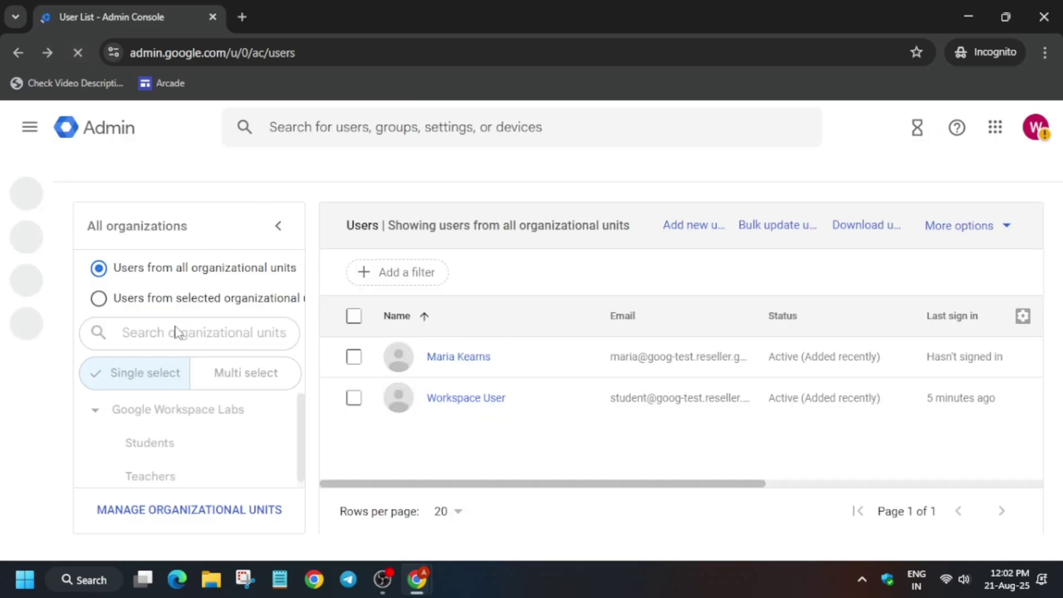
Filter the user list to the Students unit and review the next lab instructions
left_click(185, 443)
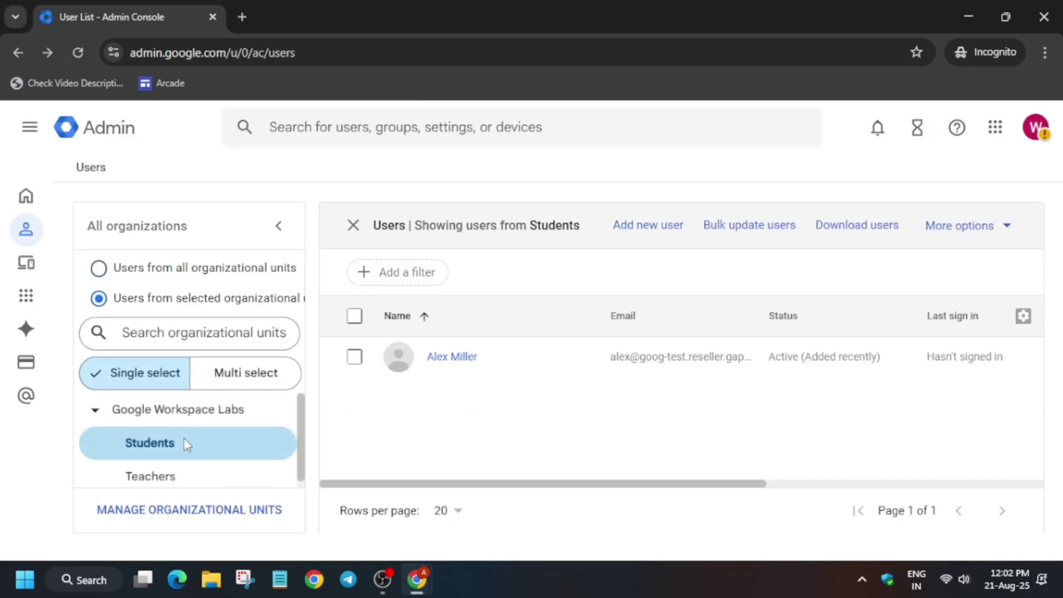
key("alt+Tab")
scroll(487, 387, "down", 10)
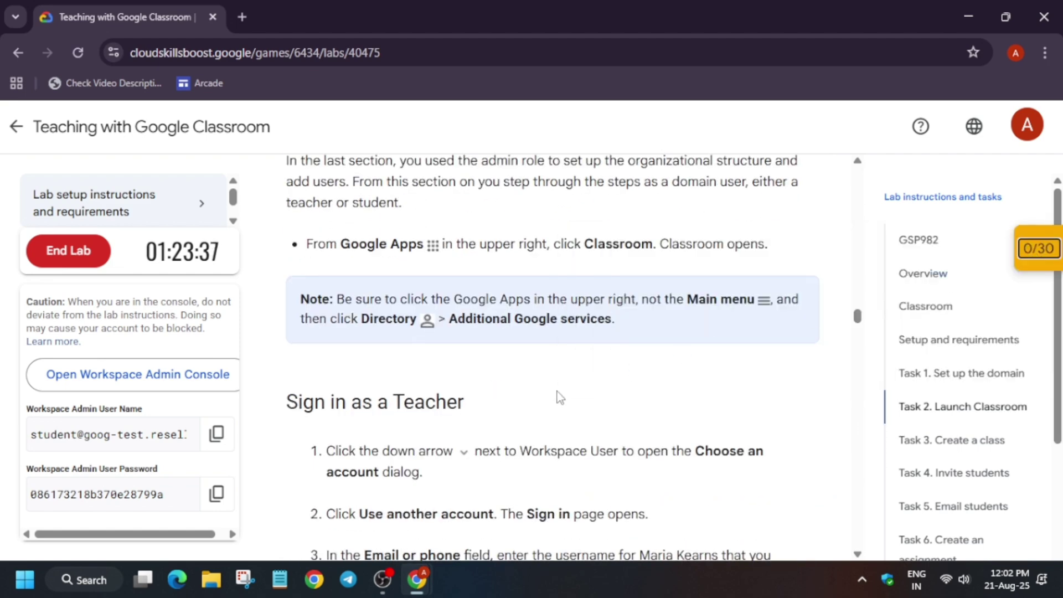
scroll(557, 391, "down", 3)
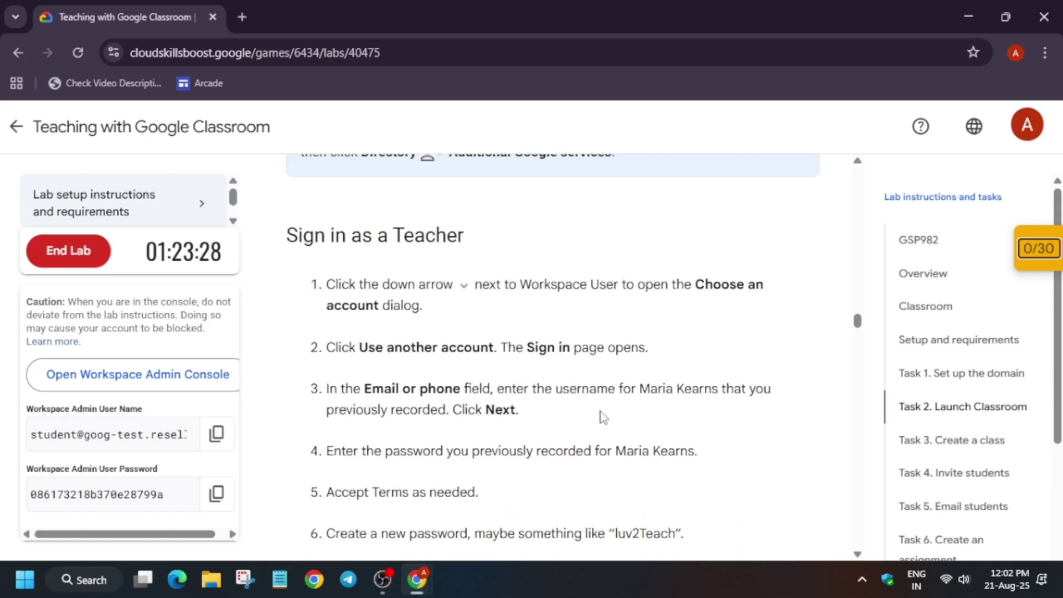
scroll(603, 415, "up", 10)
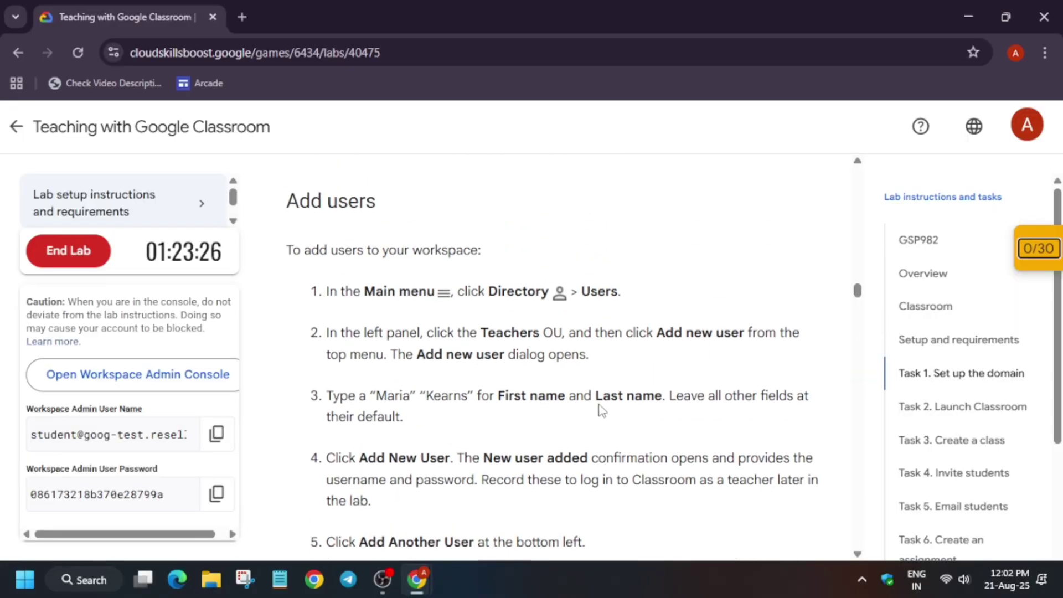
scroll(600, 405, "down", 3)
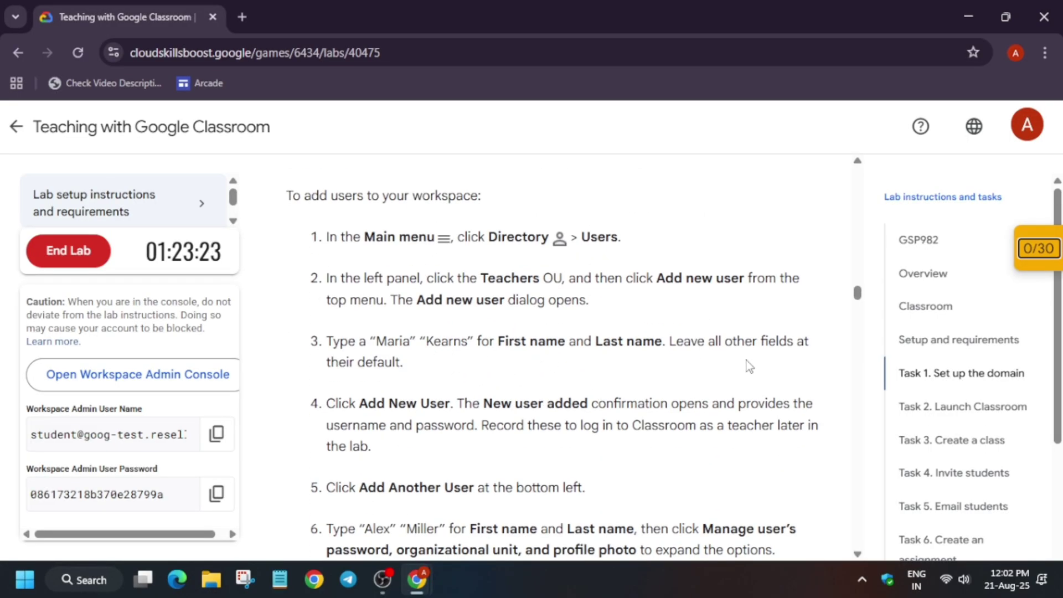
left_click_drag(488, 427, 804, 433)
scroll(720, 394, "down", 8)
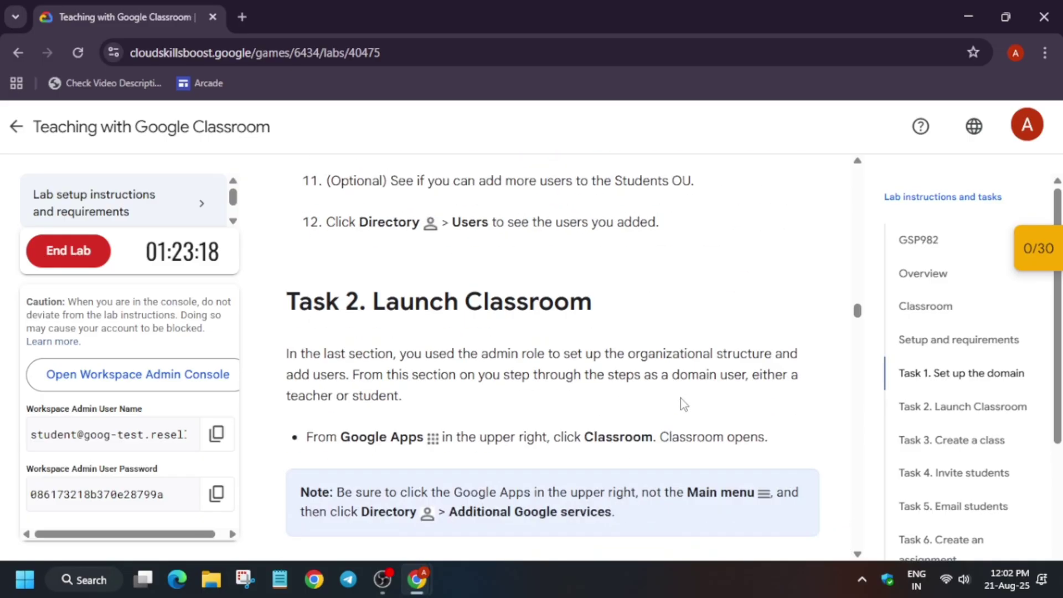
key("alt+Tab")
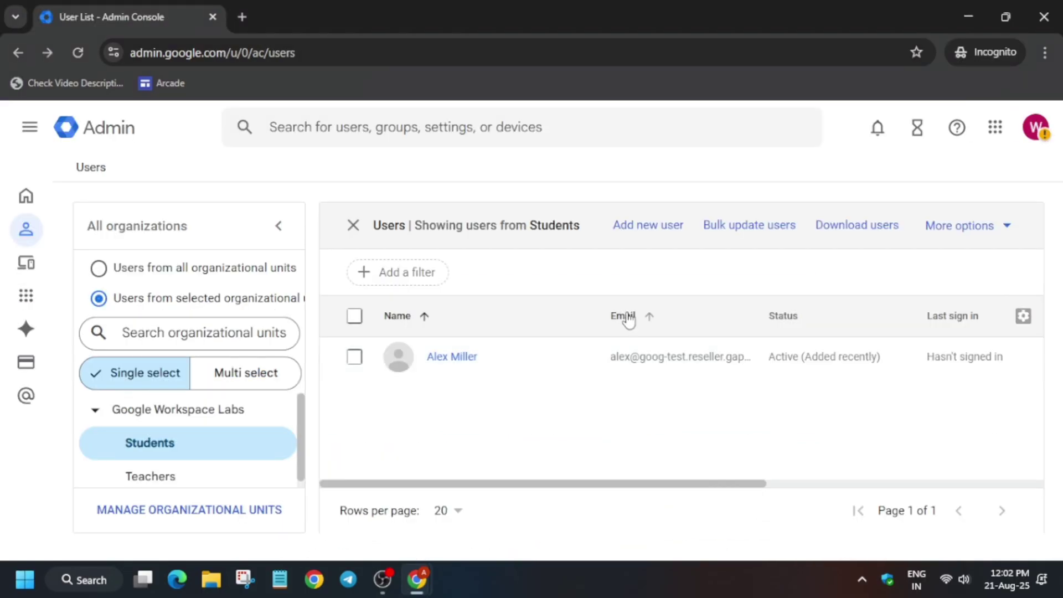
Open Google Classroom in a new tab from the Google apps menu
left_click(984, 139)
scroll(878, 408, "down", 10)
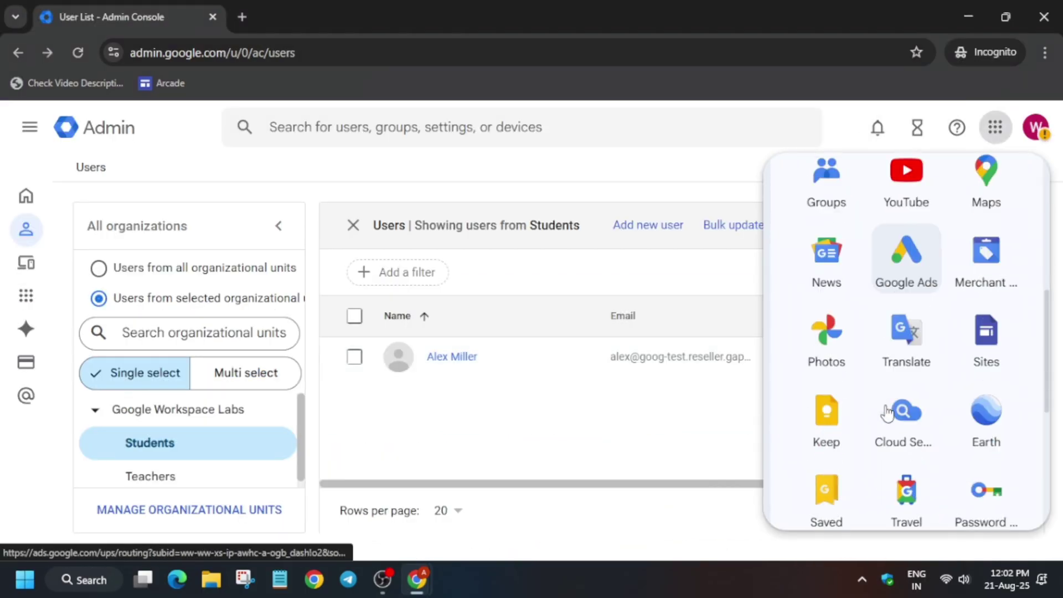
left_click(833, 371)
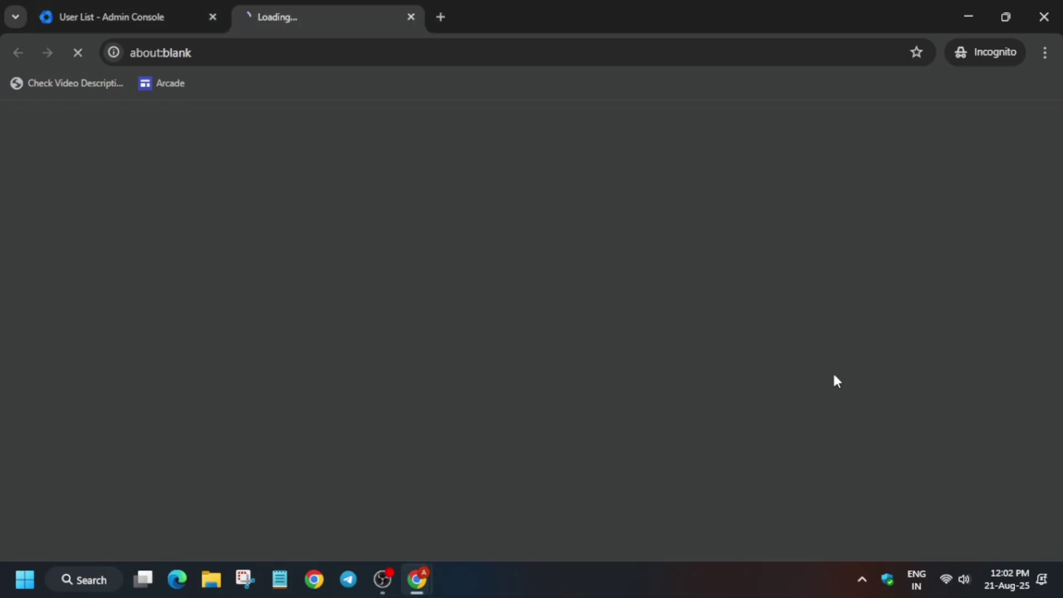
left_click(177, 2)
List users in Google Workspace Labs and open the teacher's user details
key("alt+Tab")
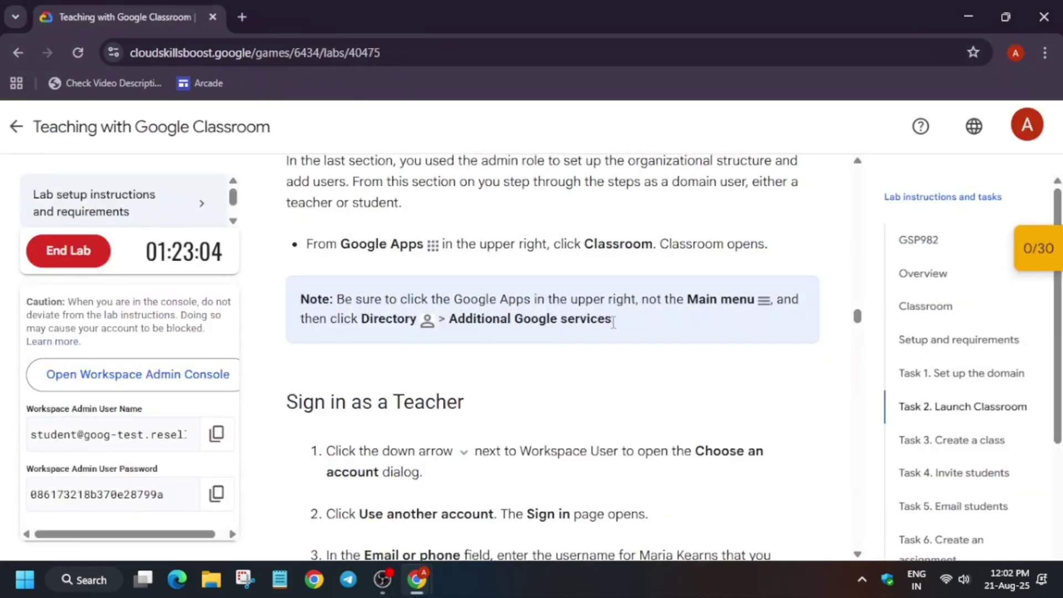
scroll(613, 322, "down", 3)
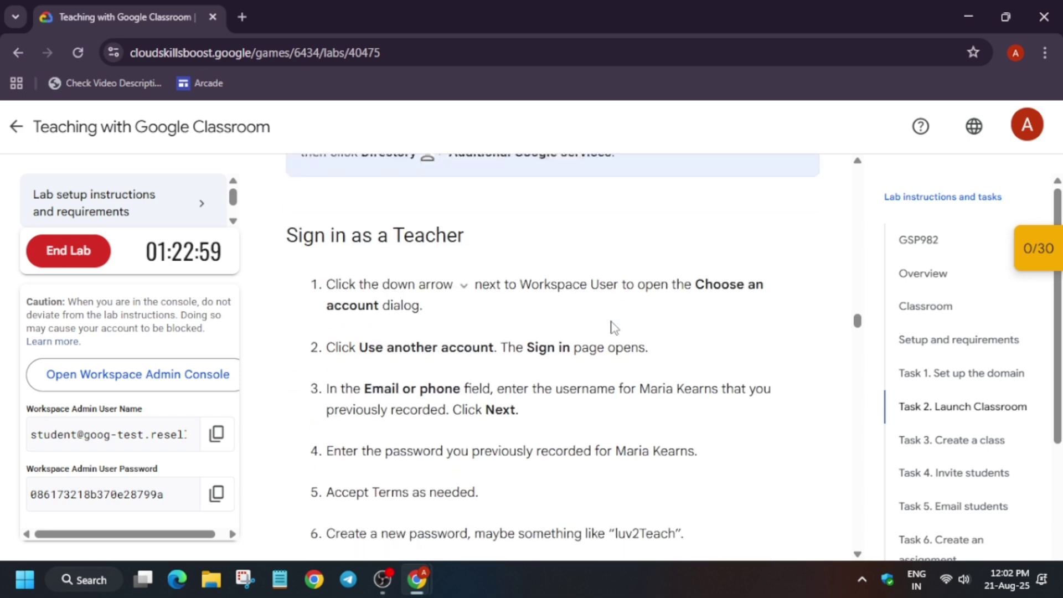
key("alt+Tab")
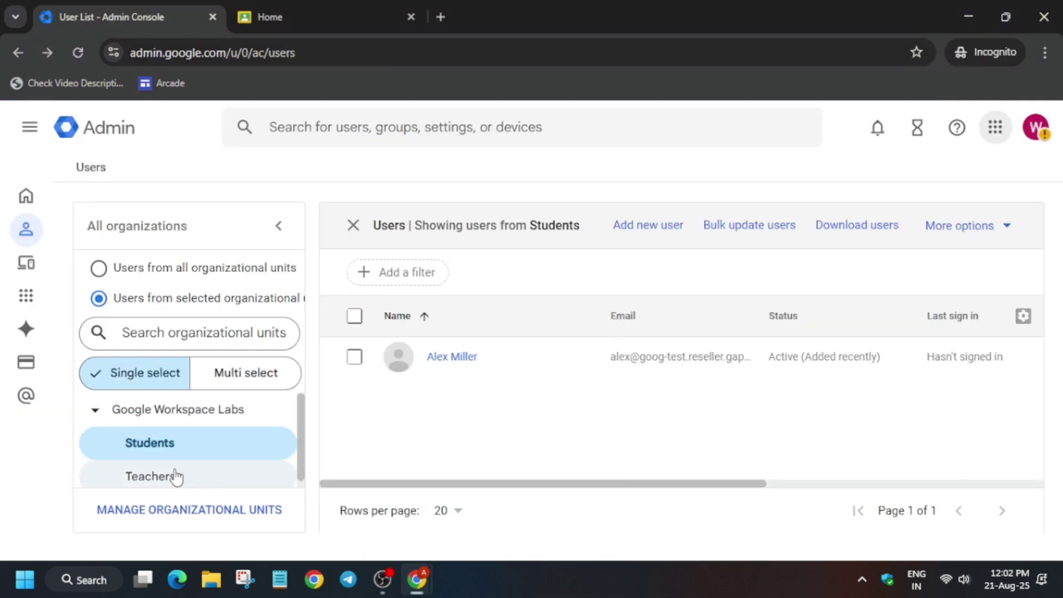
left_click(136, 410)
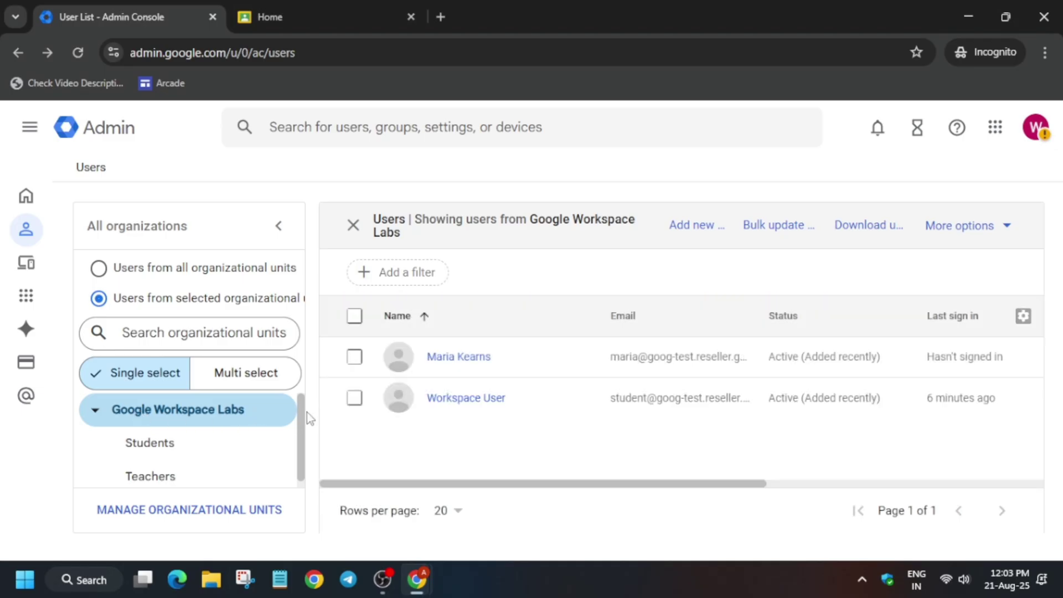
left_click(466, 357)
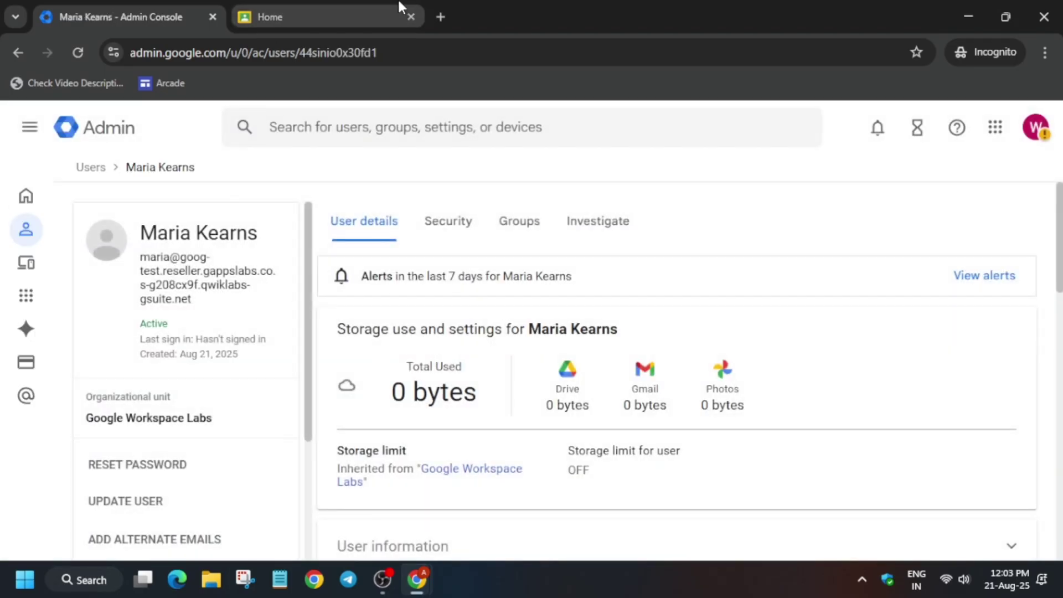
Start a Classroom sign-in with another account using the teacher's email address
left_click(401, 13)
left_click(678, 405)
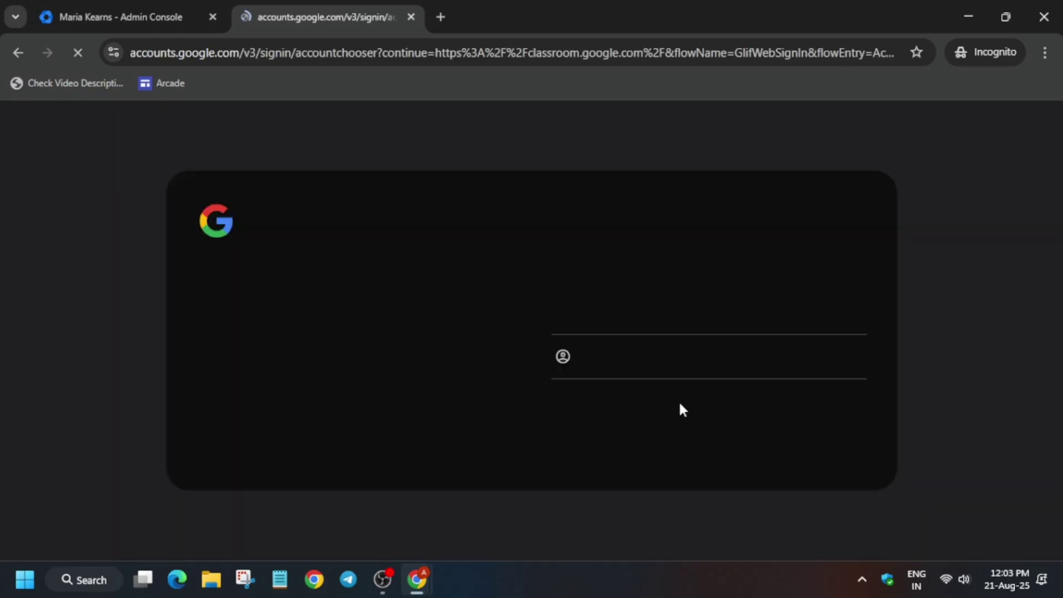
left_click(639, 327)
key("ctrl+shift+Tab")
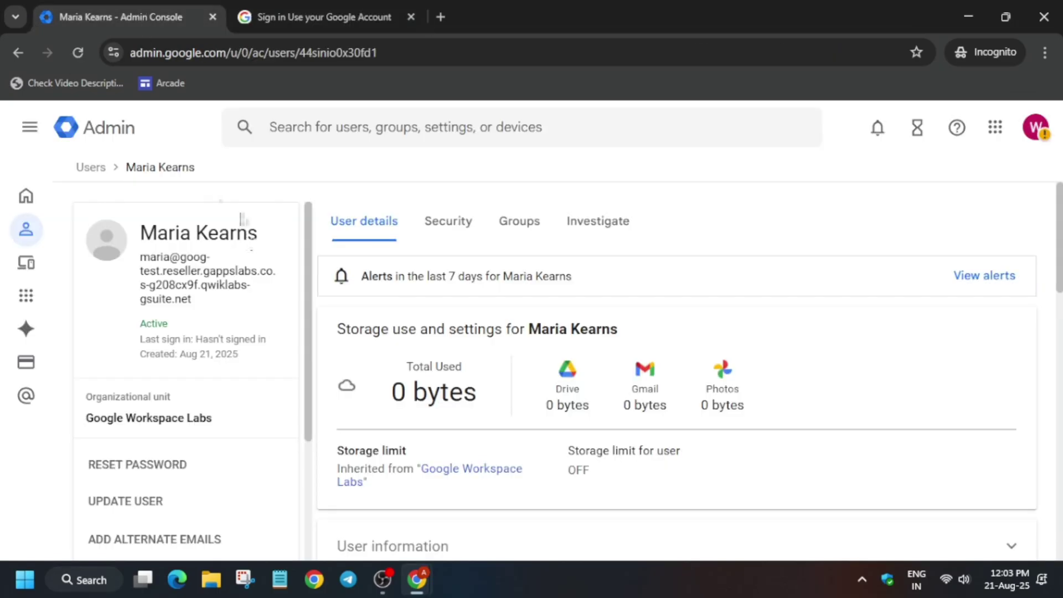
triple_click(202, 269)
key("ctrl+c")
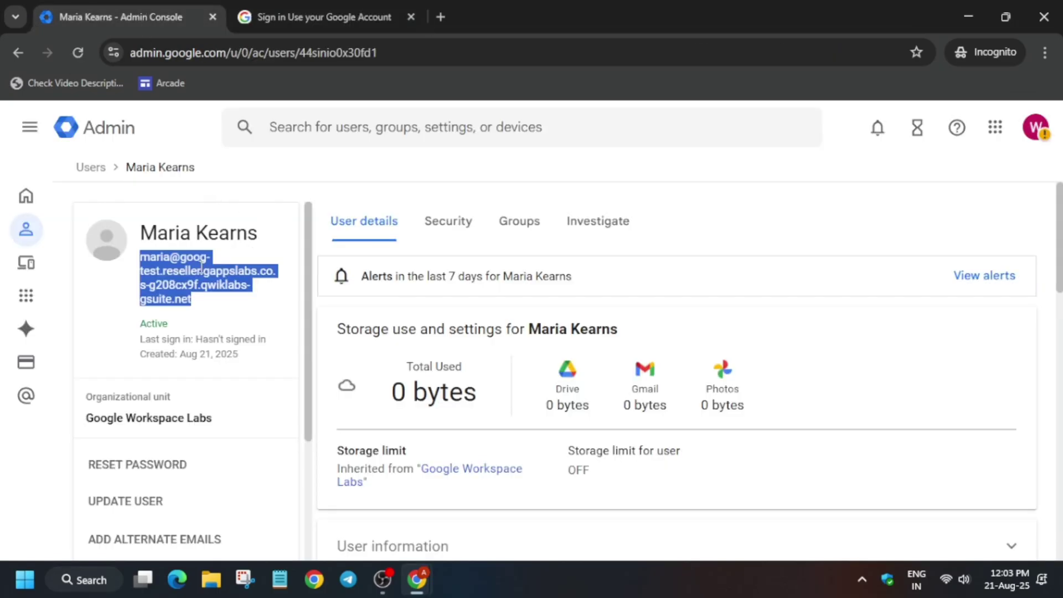
left_click(291, 7)
key("ctrl+v")
left_click(803, 423)
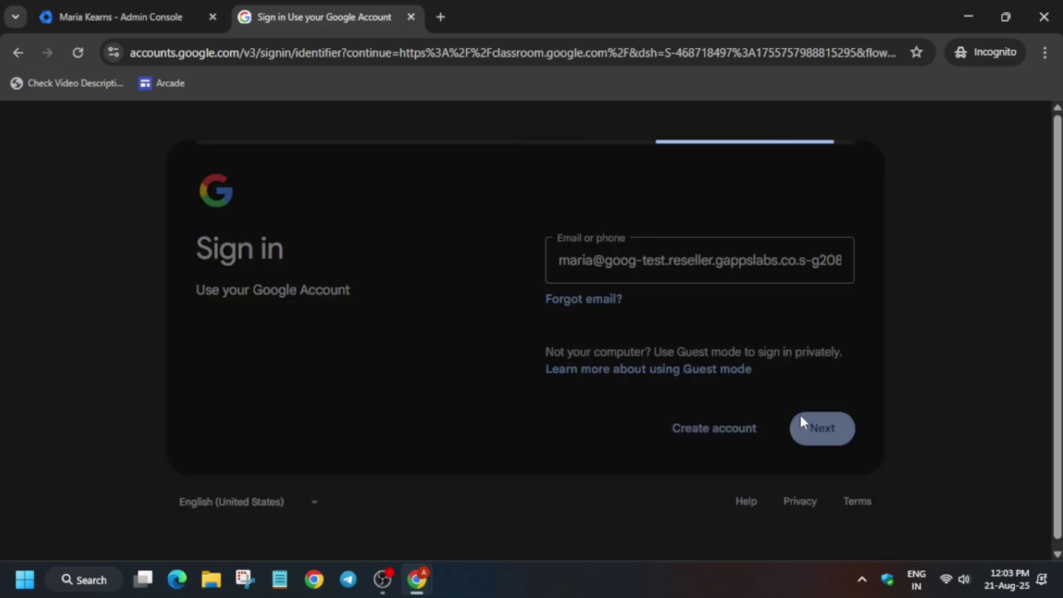
Reset the teacher's password and enter the new password in the sign-in form
left_click(164, 13)
left_click(158, 463)
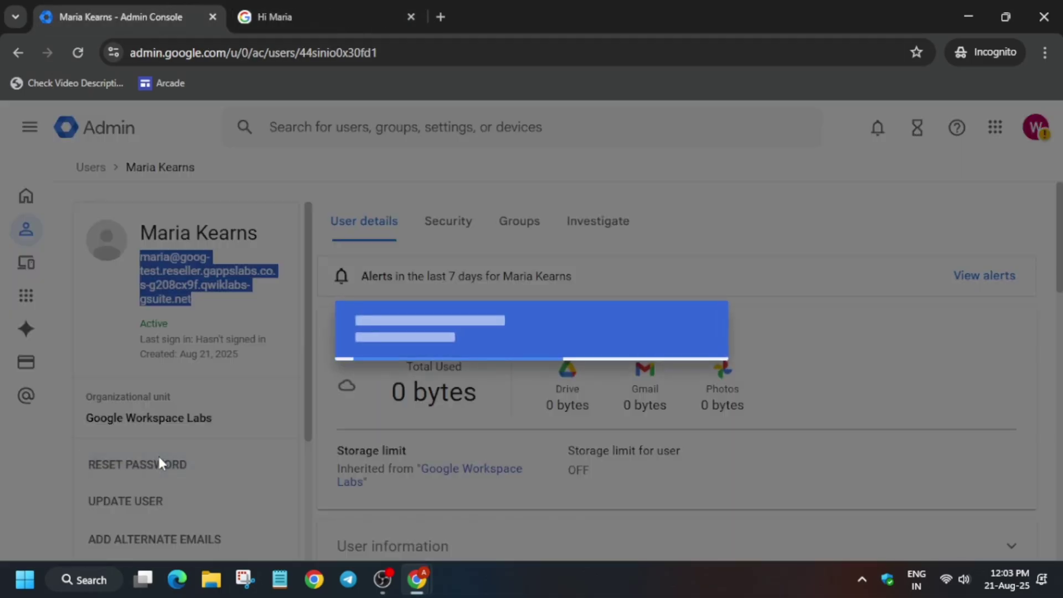
left_click(706, 419)
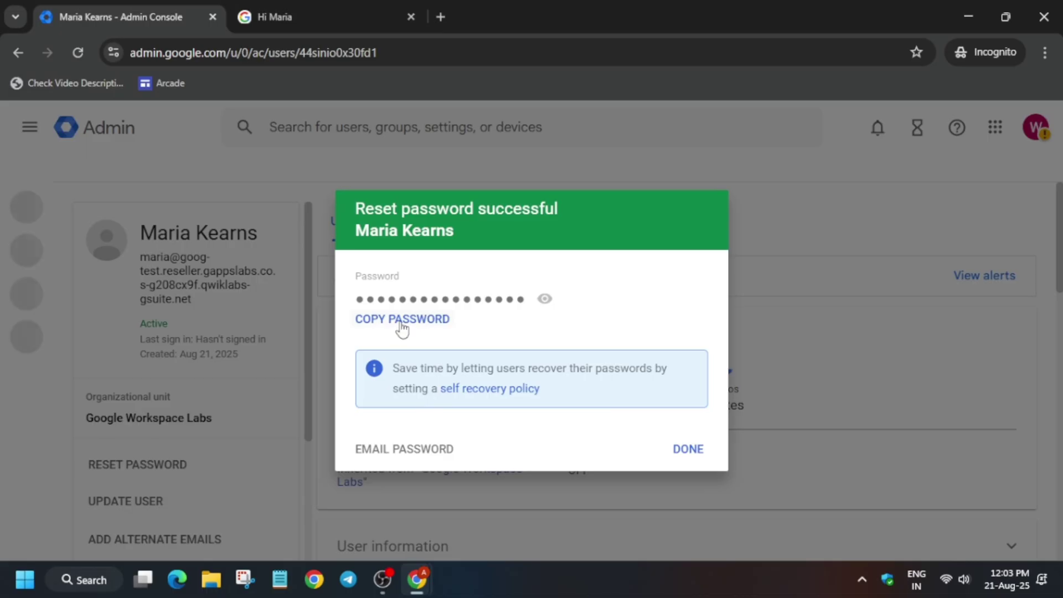
left_click(402, 322)
left_click(254, 15)
key("ctrl+v")
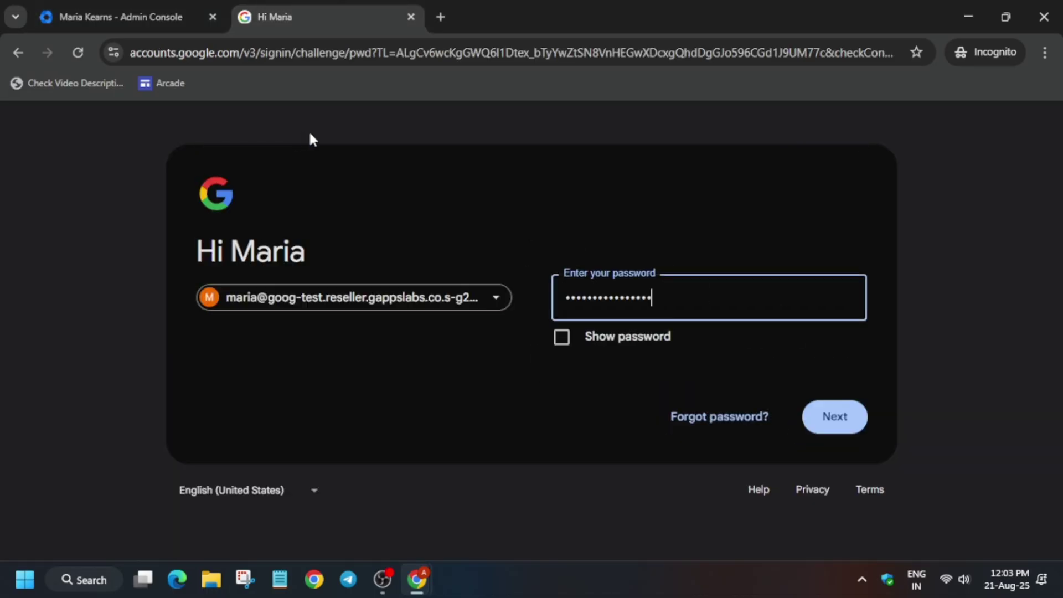
Submit the new account's password and accept the account terms
left_click(851, 425)
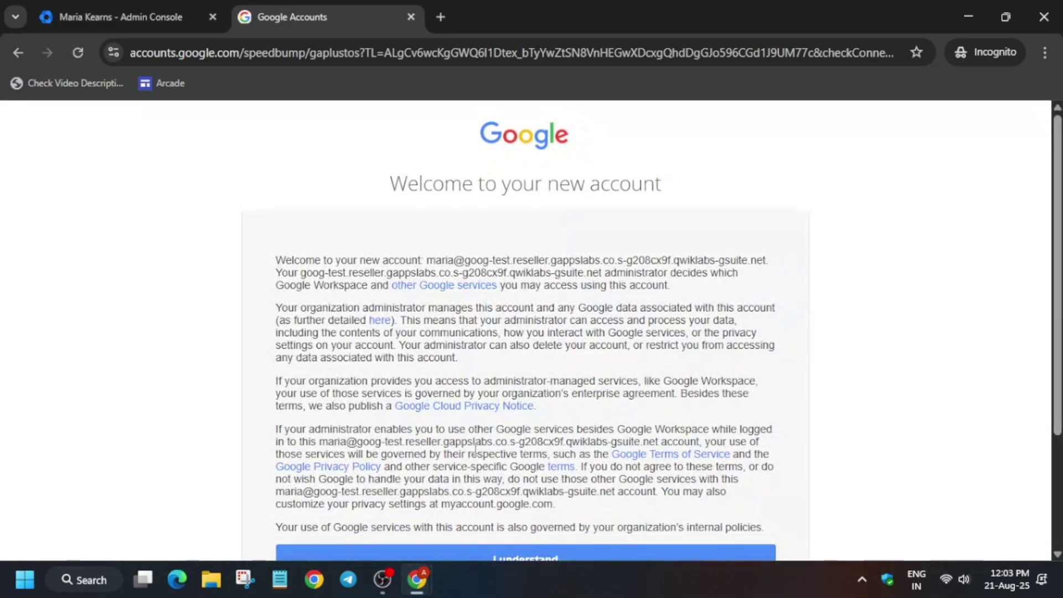
scroll(475, 450, "down", 2)
left_click(489, 486)
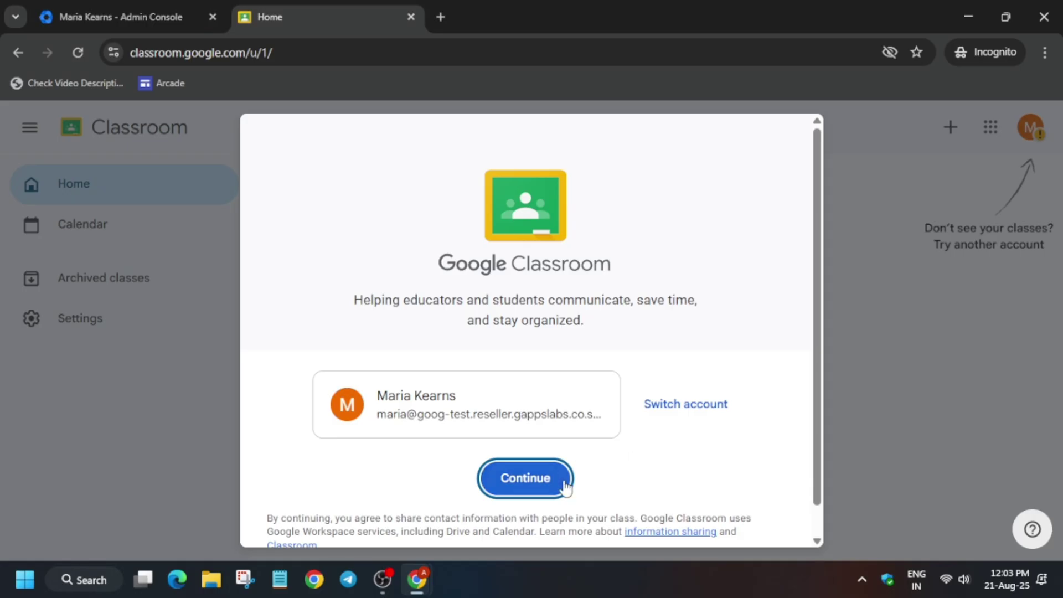
Continue into Classroom with the teacher role and start creating a new class
left_click(565, 483)
left_click(617, 402)
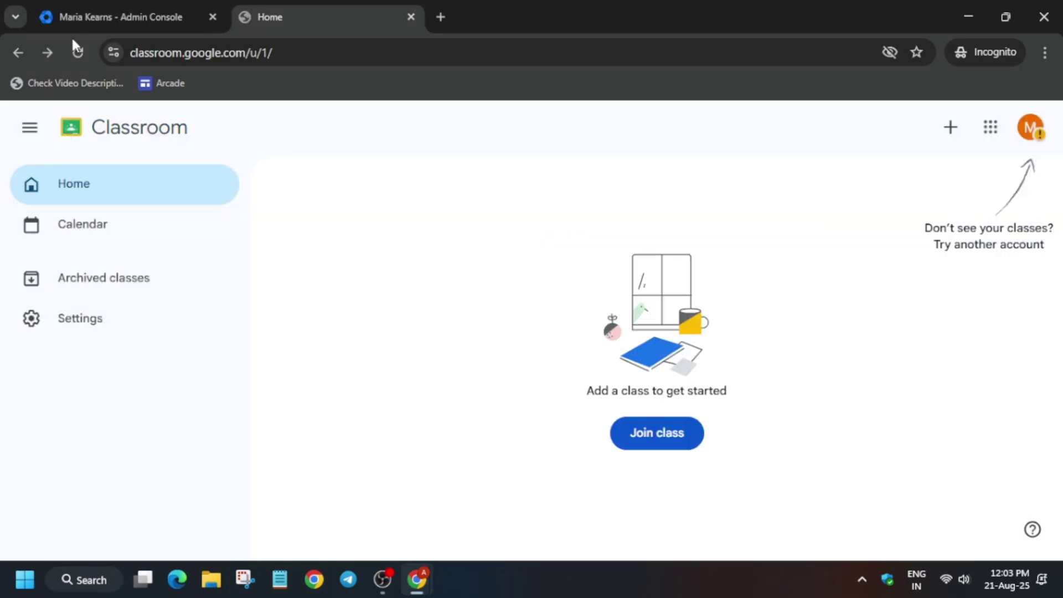
left_click(950, 127)
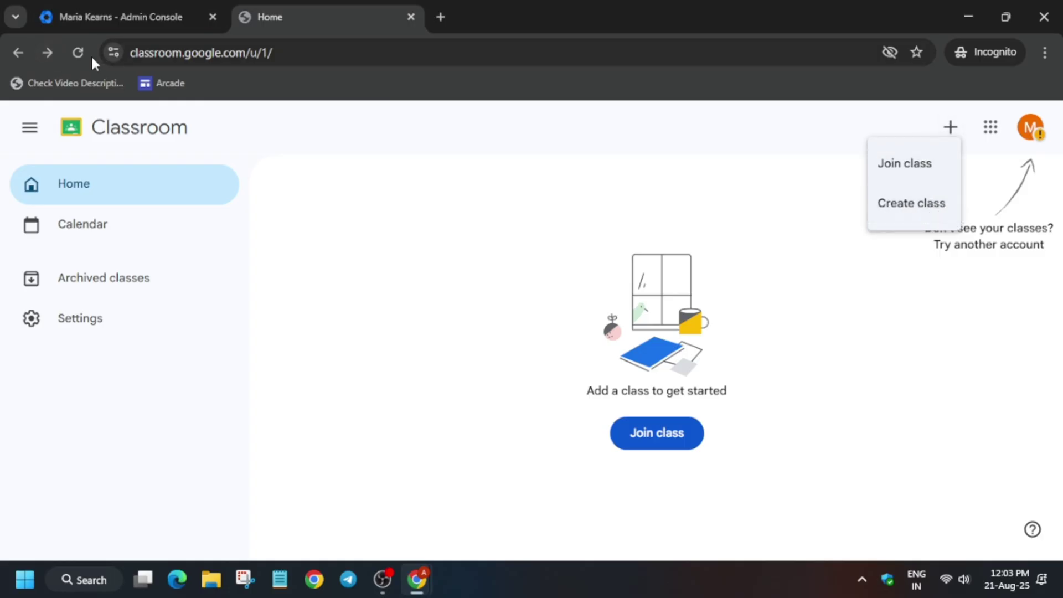
left_click(911, 203)
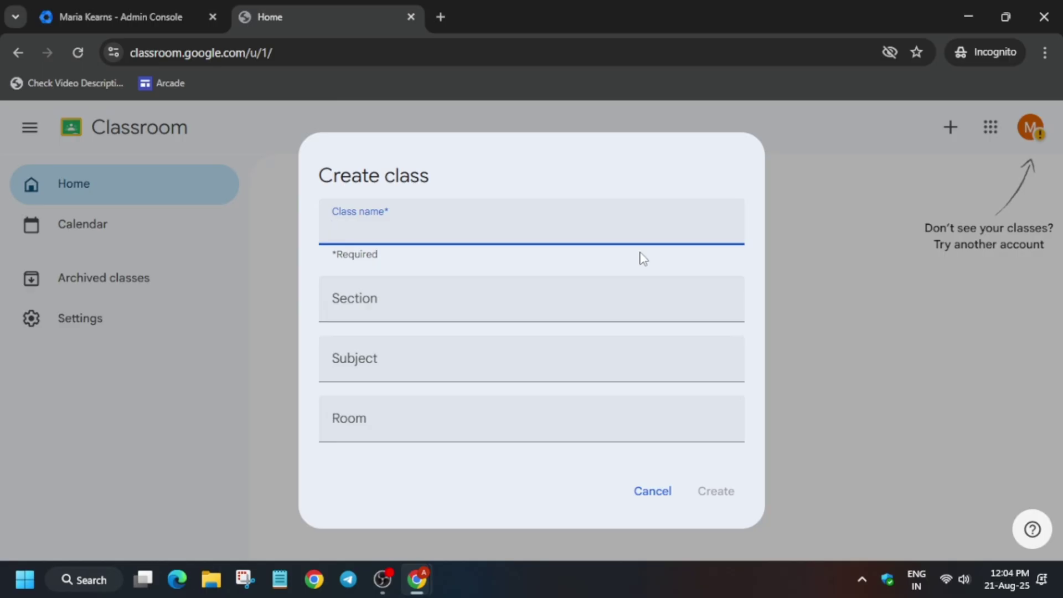
Name the class 'History', copied from the lab instructions, and create it
key("alt+Tab")
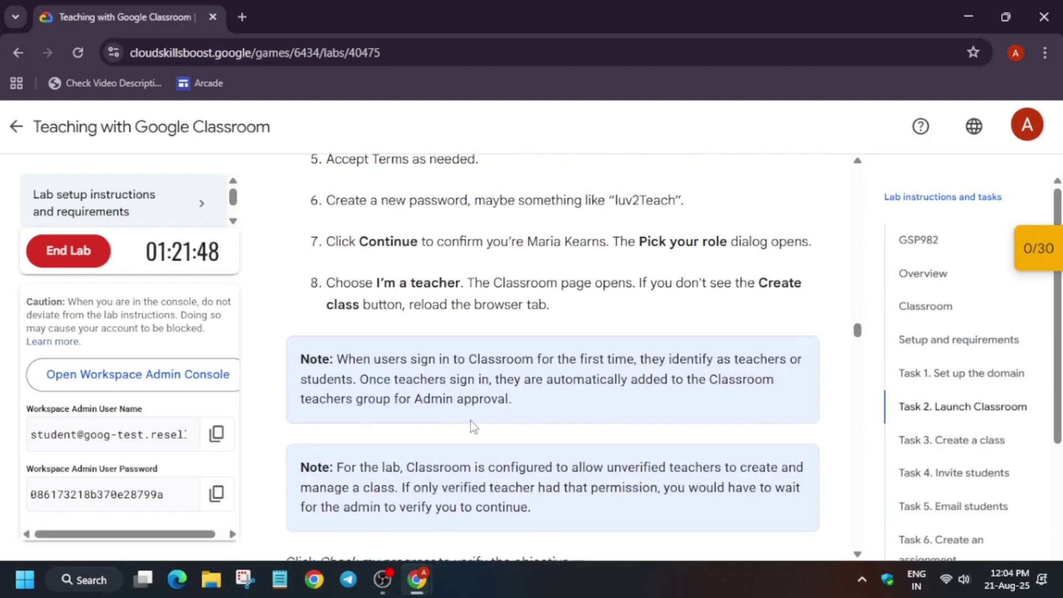
scroll(464, 249, "down", 5)
scroll(454, 277, "down", 3)
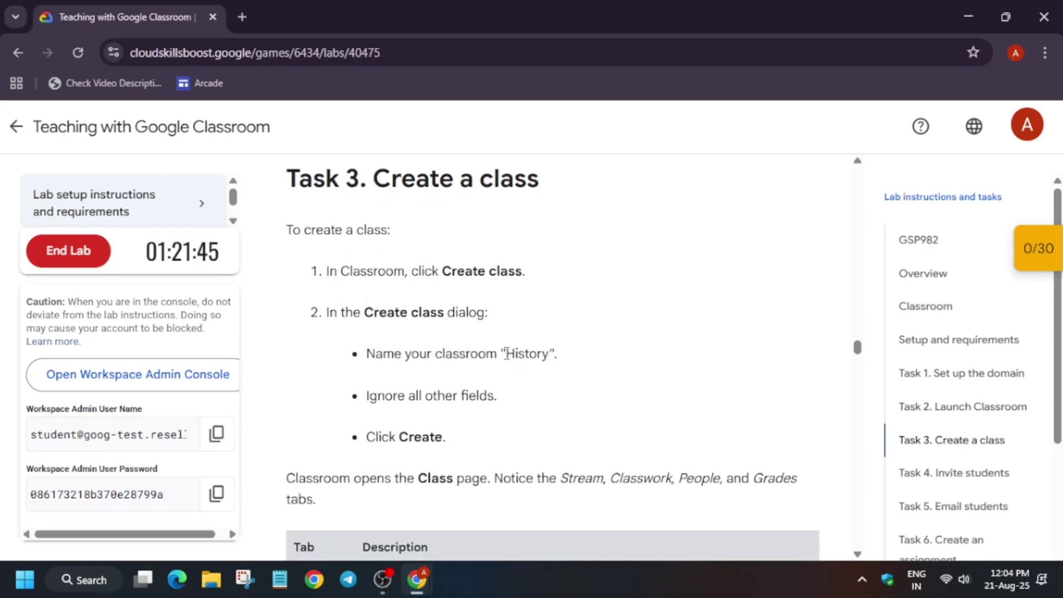
left_click_drag(505, 354, 556, 359)
key("ctrl+c")
key("alt+Tab")
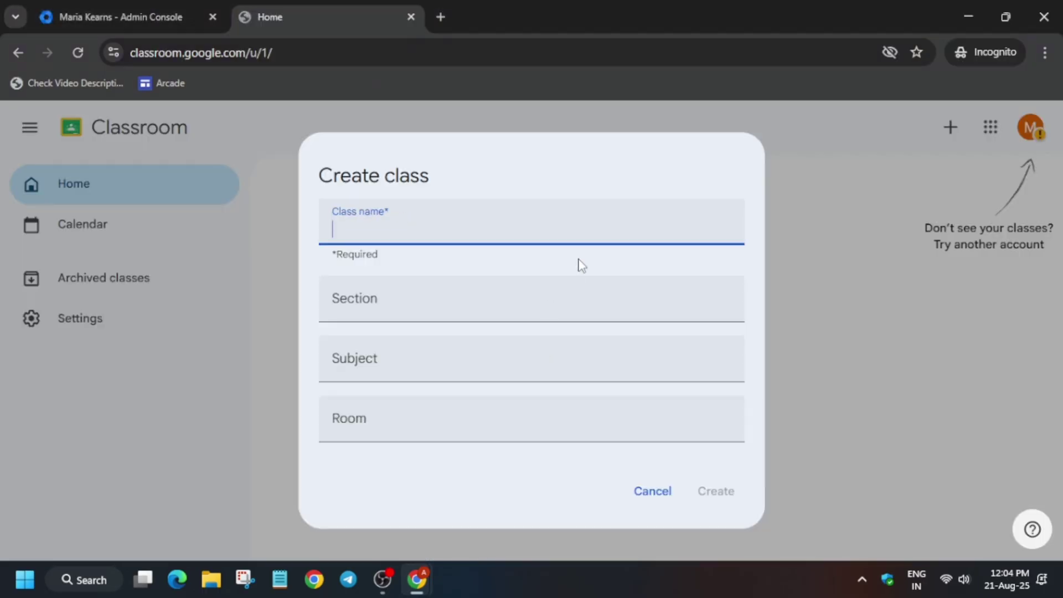
key("ctrl+v")
key("alt+Tab")
scroll(562, 375, "down", 7)
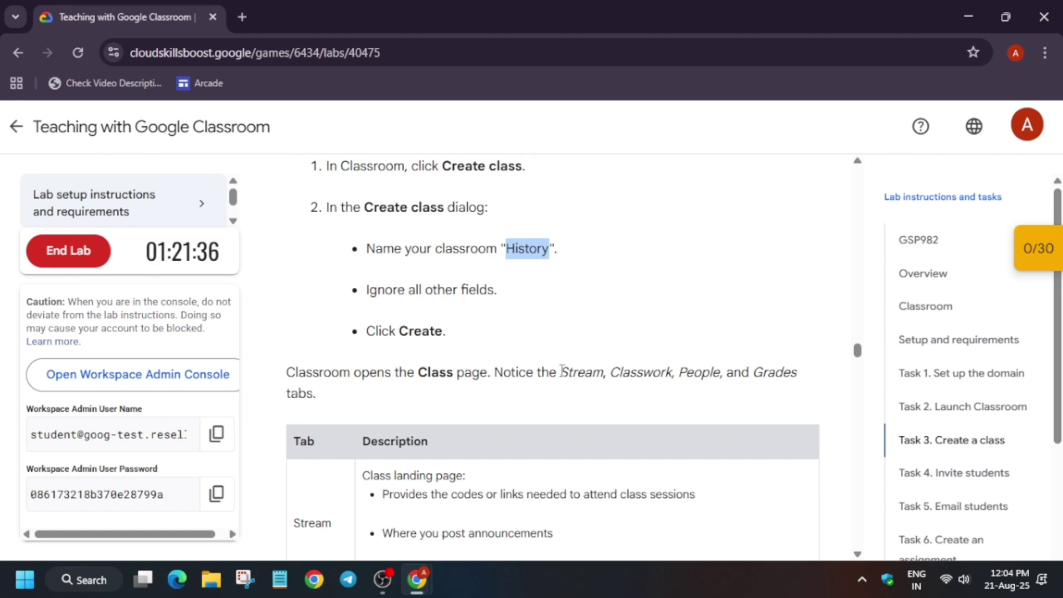
key("alt+Tab")
left_click(707, 492)
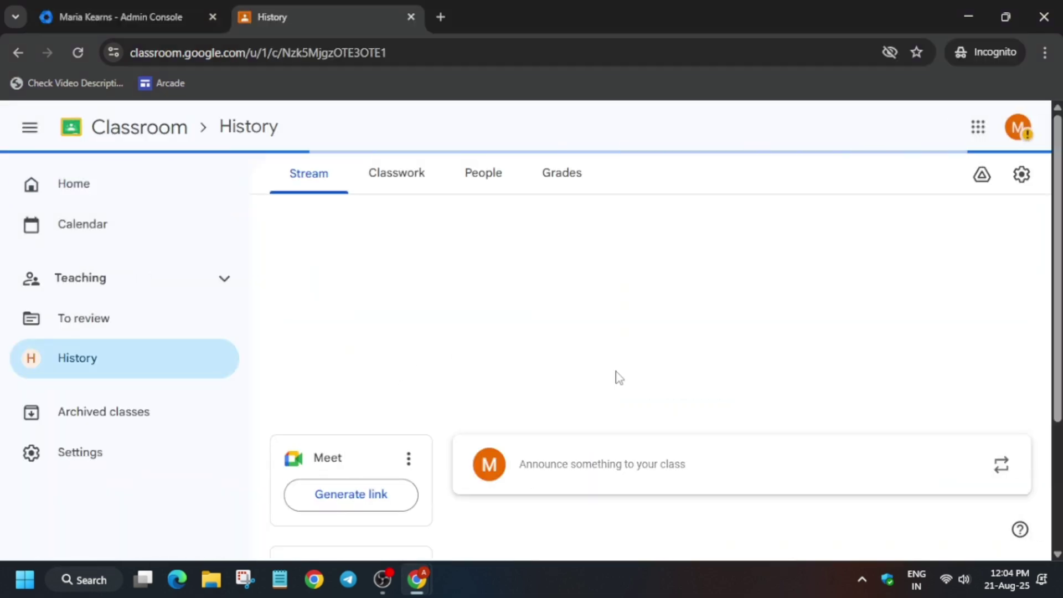
Run the lab's Create a class progress check
key("alt+Tab")
scroll(304, 375, "down", 3)
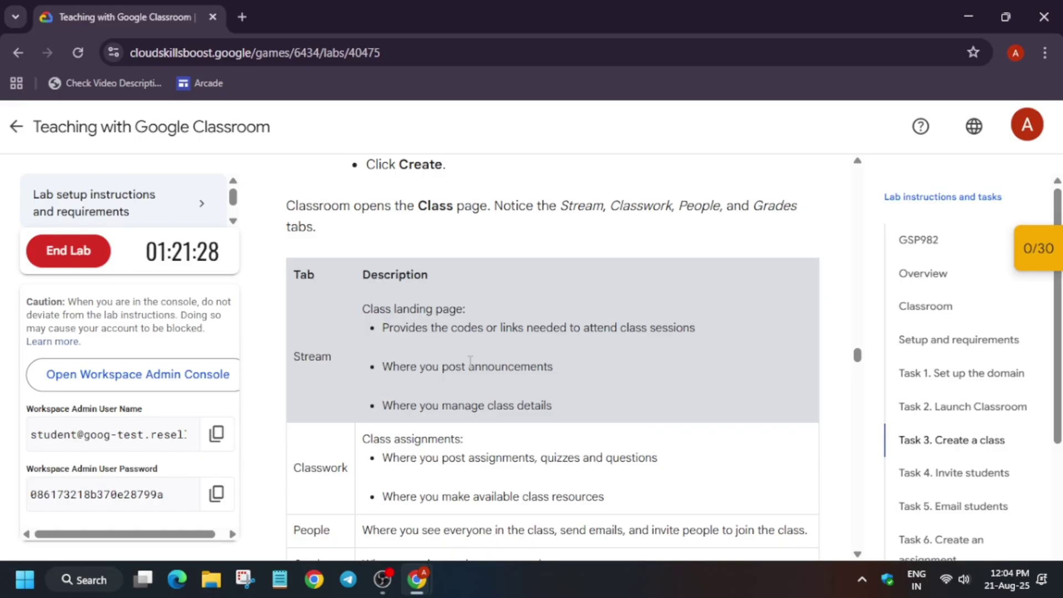
key("alt+Tab")
key("alt+Tab")
key("alt+Tab")
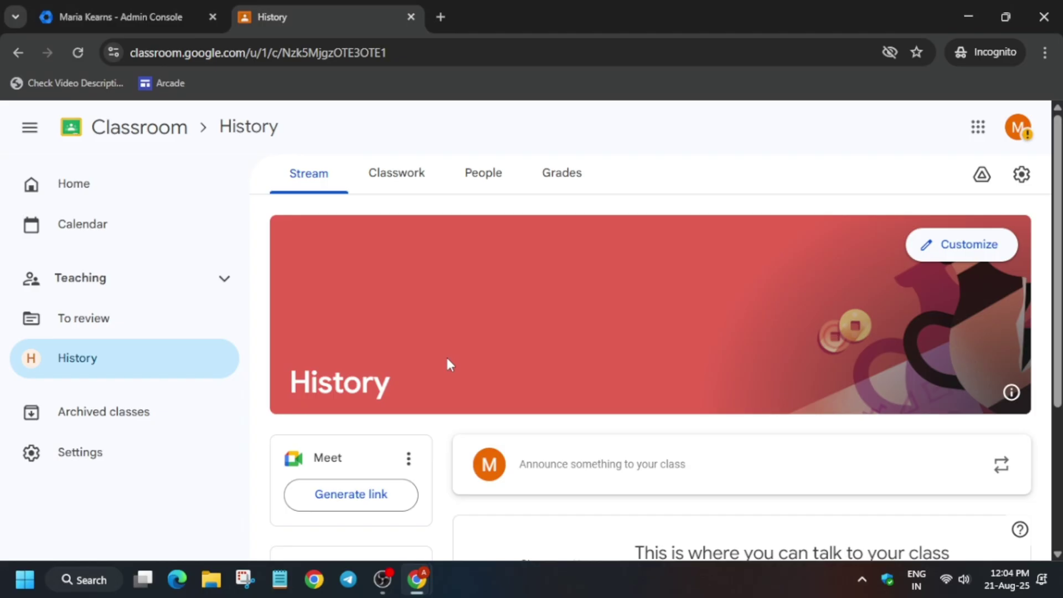
key("alt+Tab")
scroll(449, 365, "down", 5)
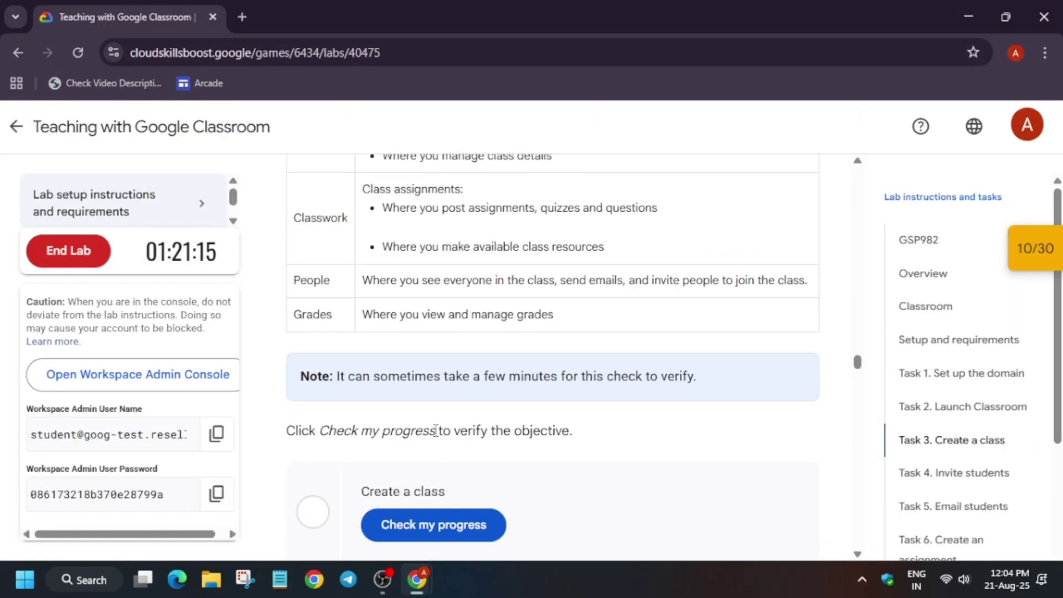
left_click(443, 506)
scroll(581, 482, "down", 3)
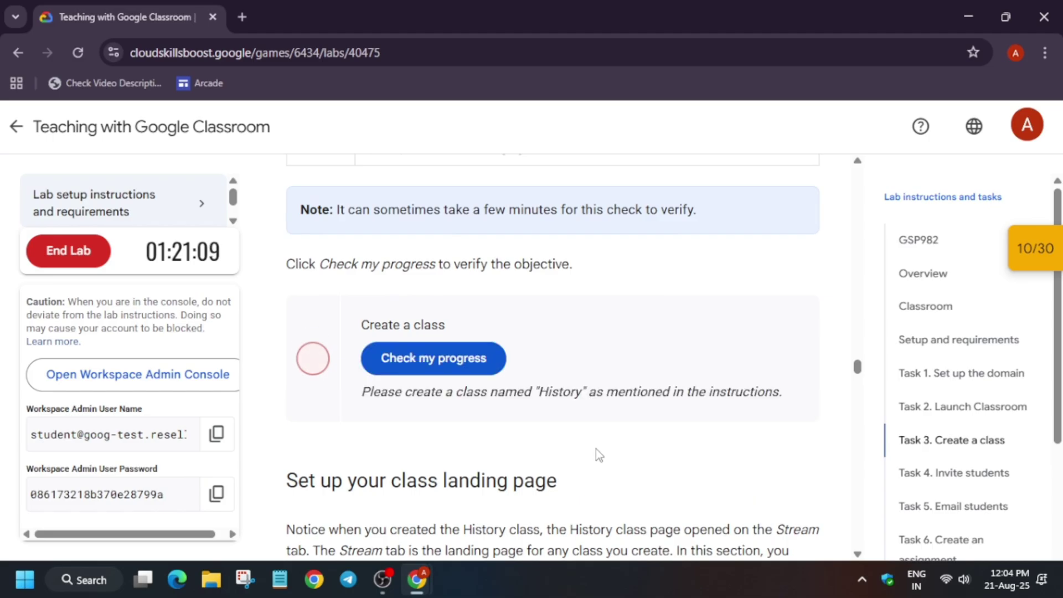
Rerun the Create a class check and save a Meet link for the History class
left_click(458, 364)
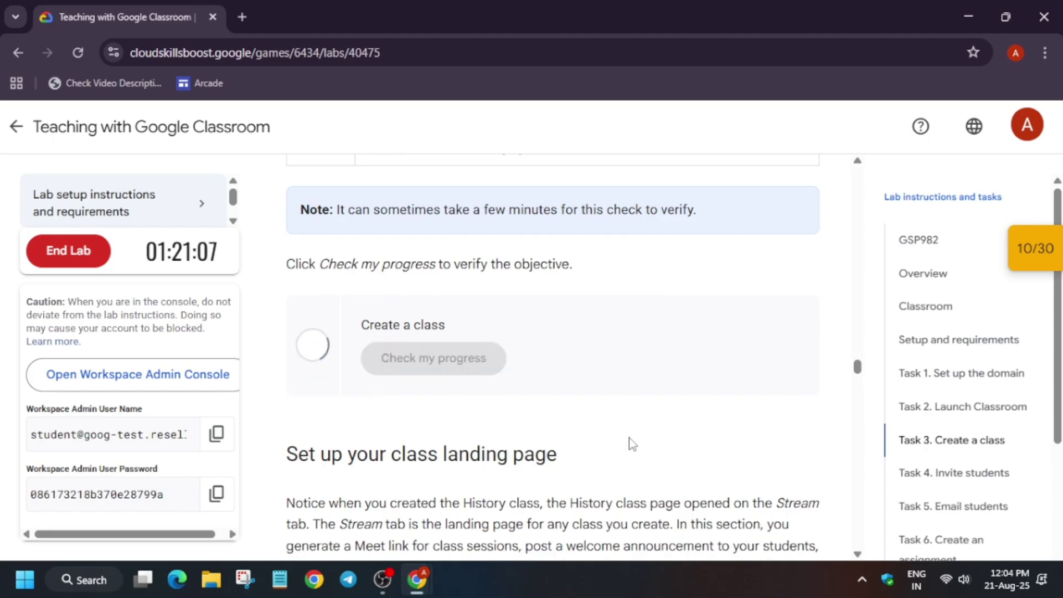
key("alt+Tab")
left_click(385, 489)
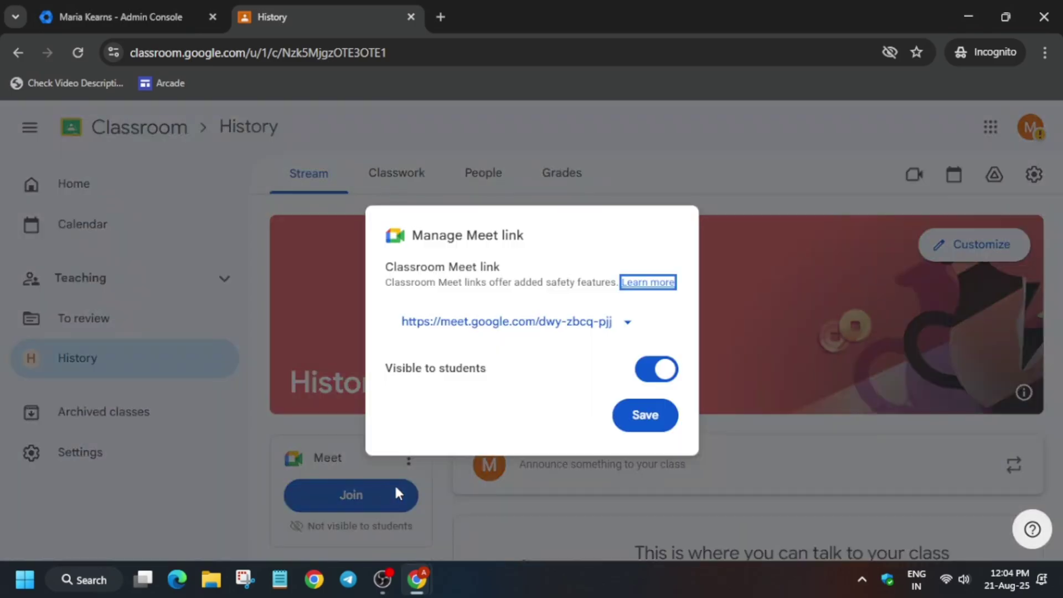
left_click(645, 421)
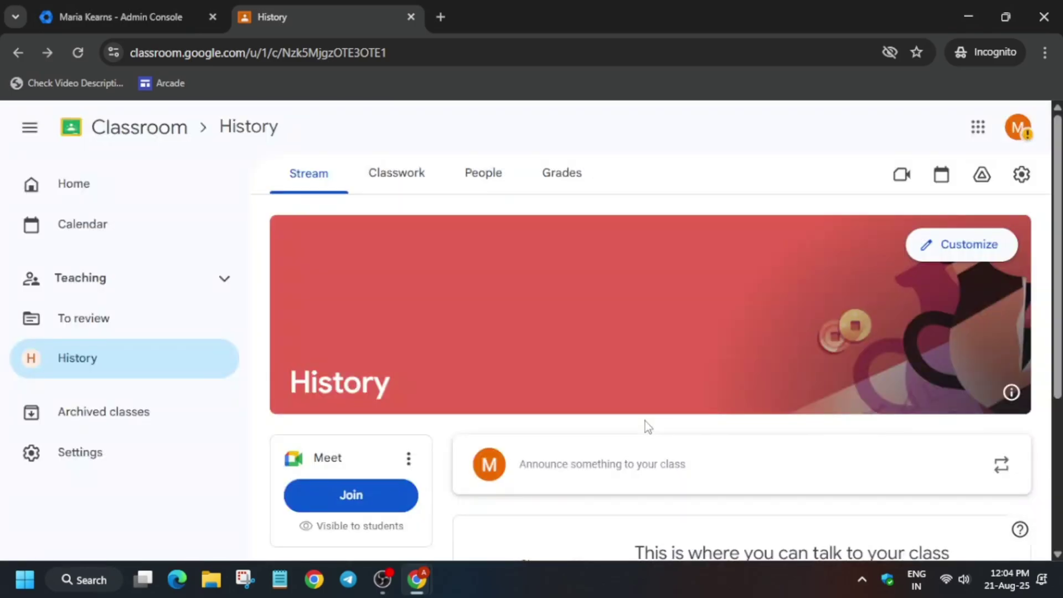
Rerun the Create a class check and highlight the note about verification delays
key("alt+Tab")
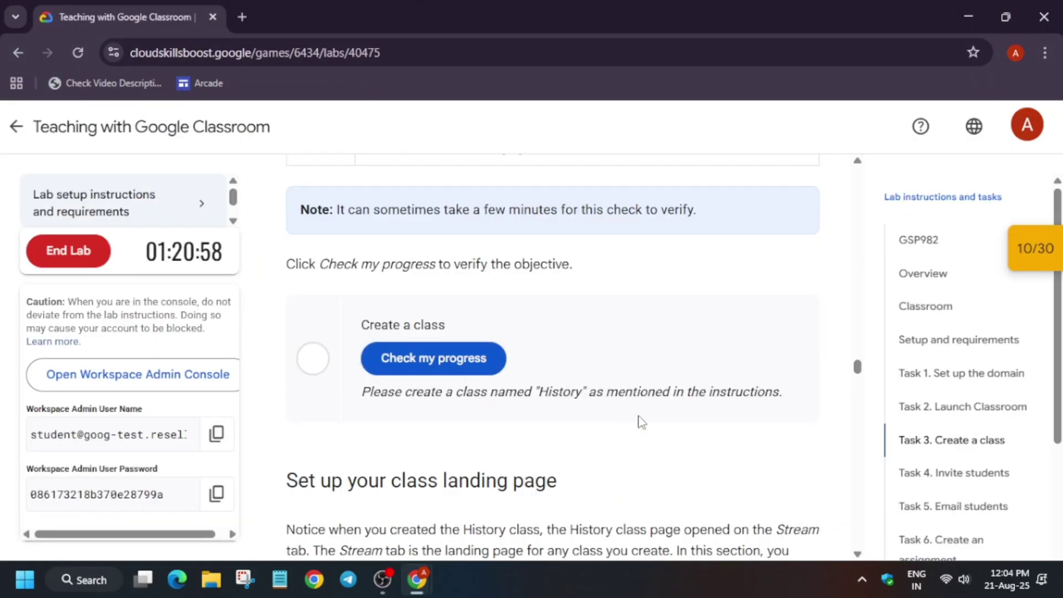
scroll(639, 418, "up", 5)
scroll(639, 416, "up", 6)
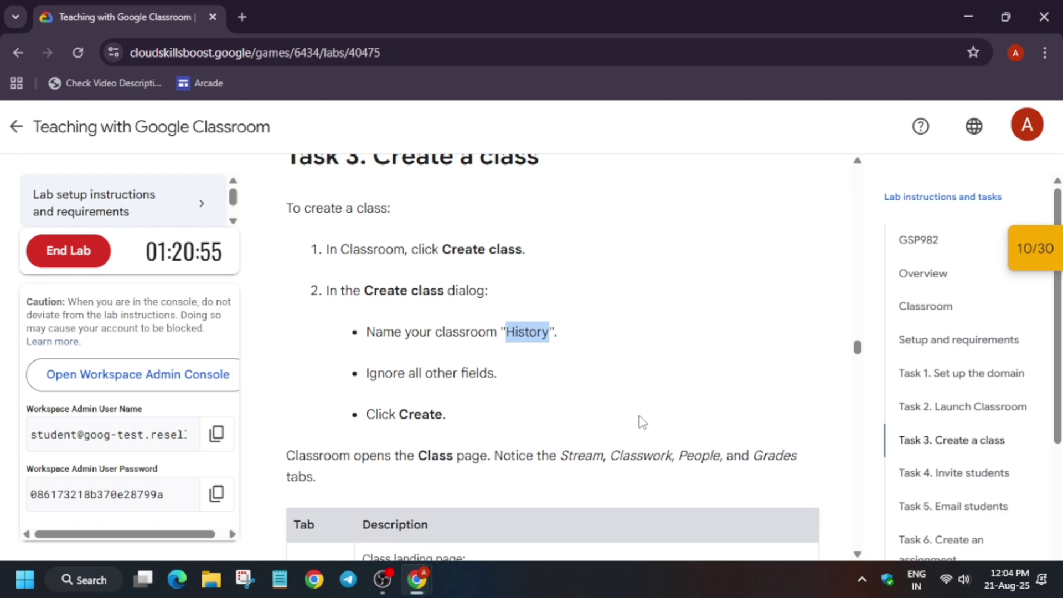
scroll(633, 417, "down", 10)
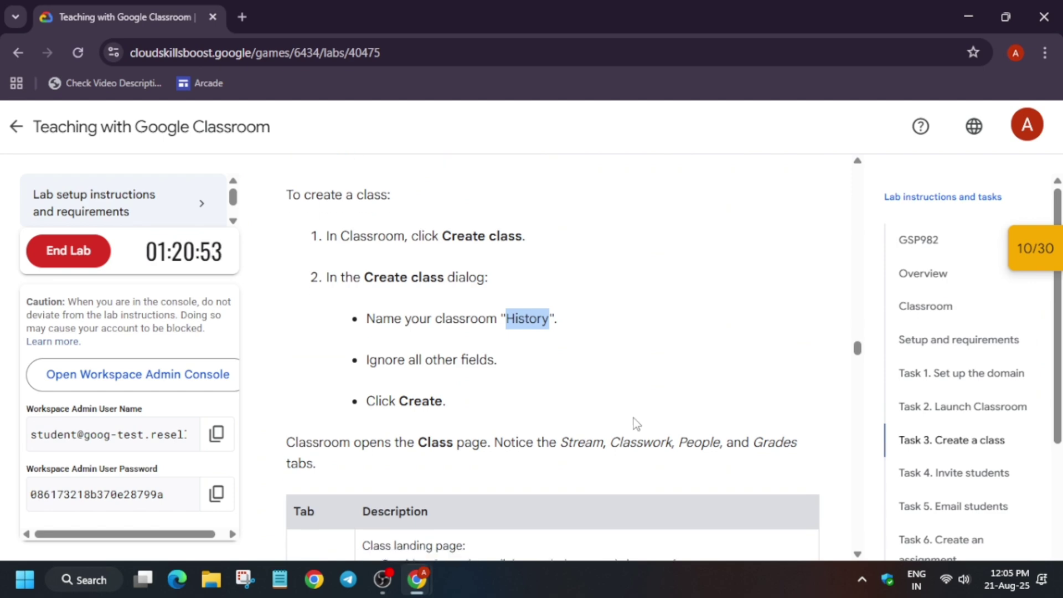
left_click(459, 363)
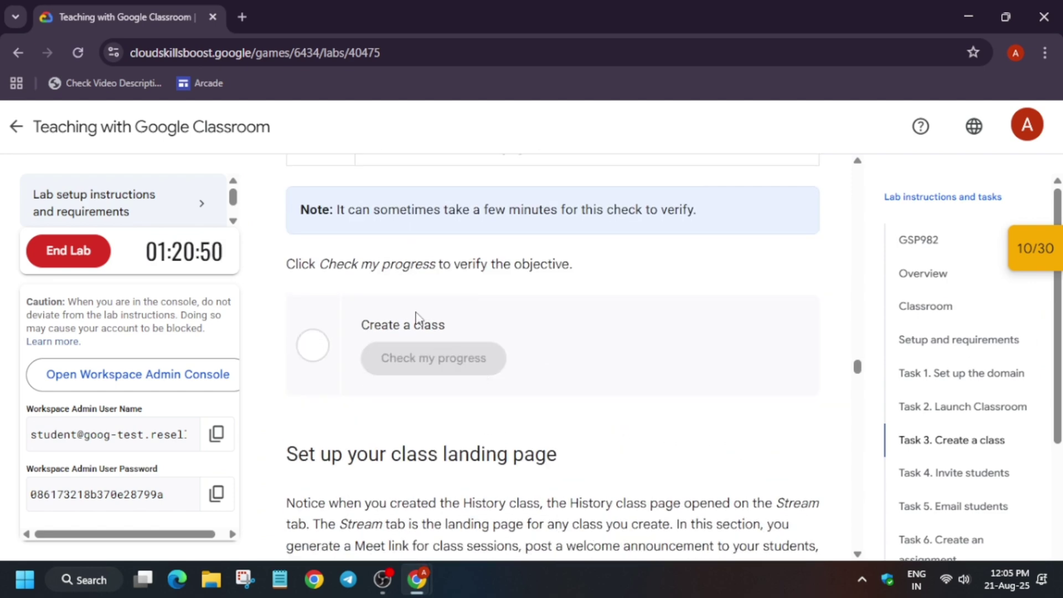
left_click_drag(333, 209, 719, 227)
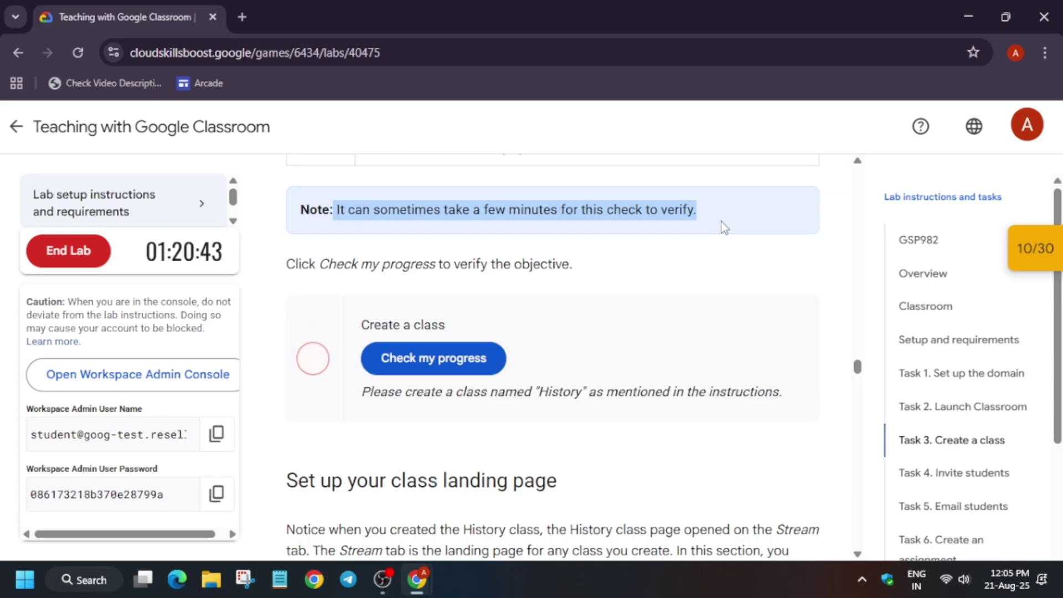
Reload the History class page, dismiss the announcements tip, and rerun the check until it passes
key("alt+Tab")
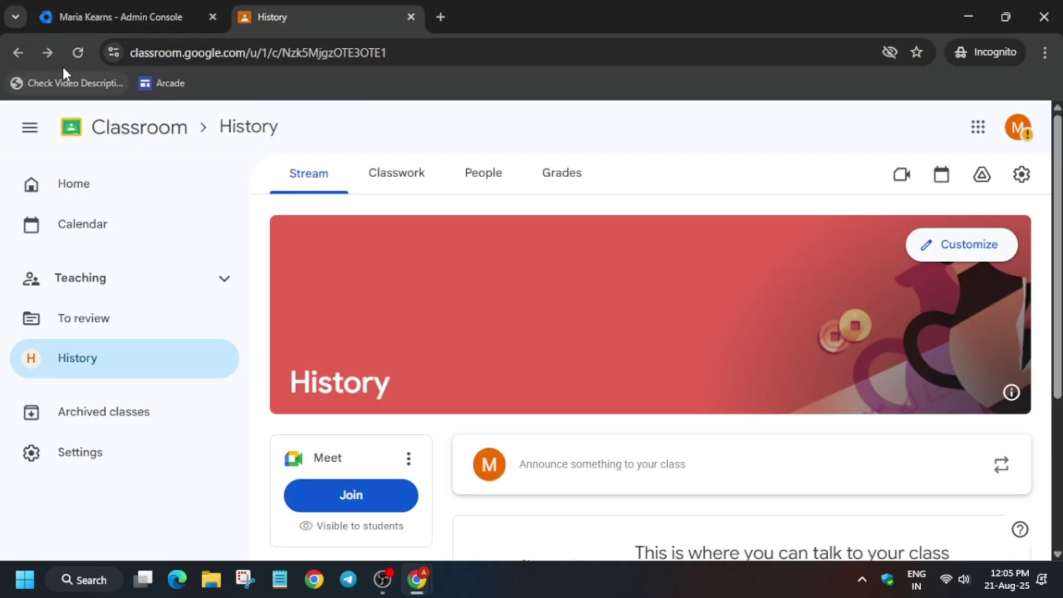
left_click(77, 53)
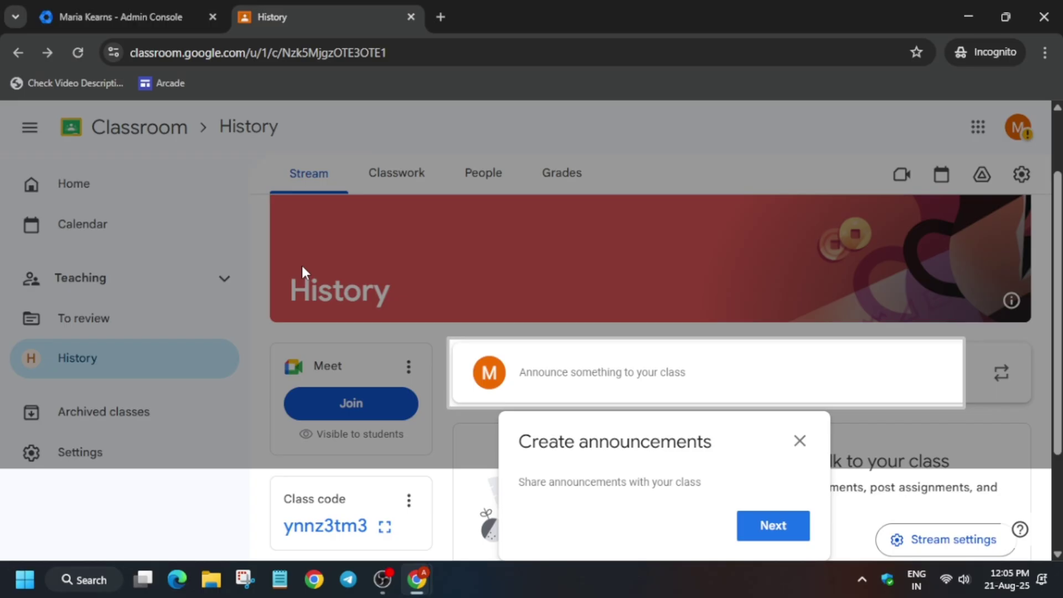
left_click(797, 445)
key("alt+Tab")
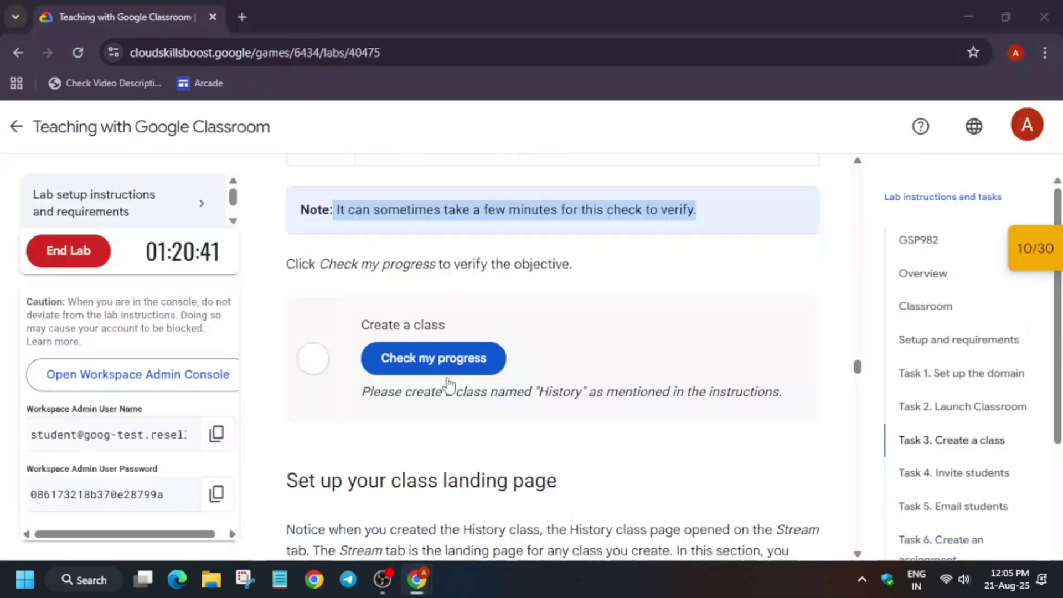
left_click(413, 360)
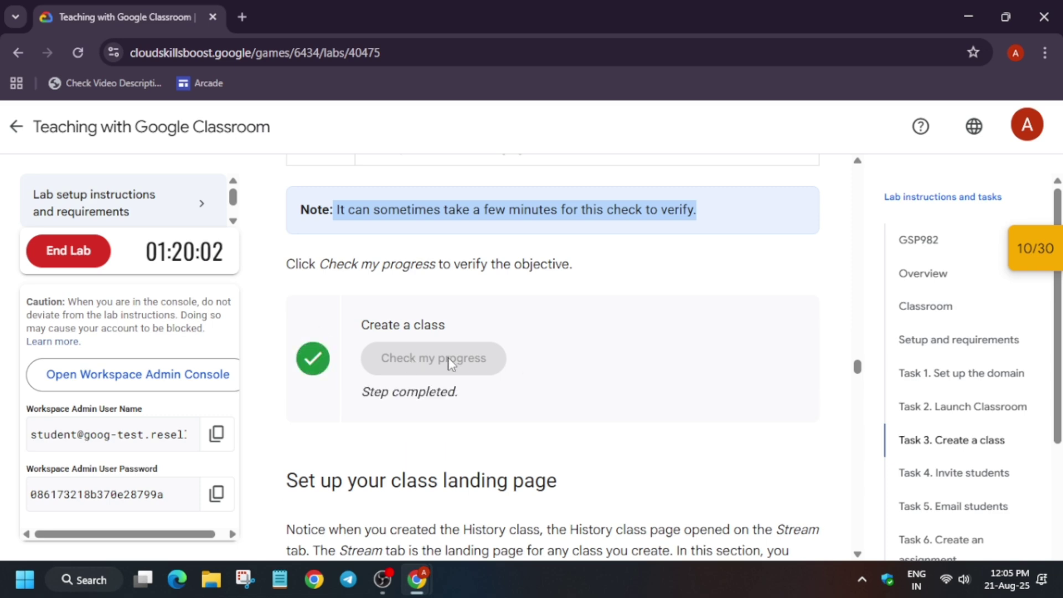
scroll(449, 362, "down", 10)
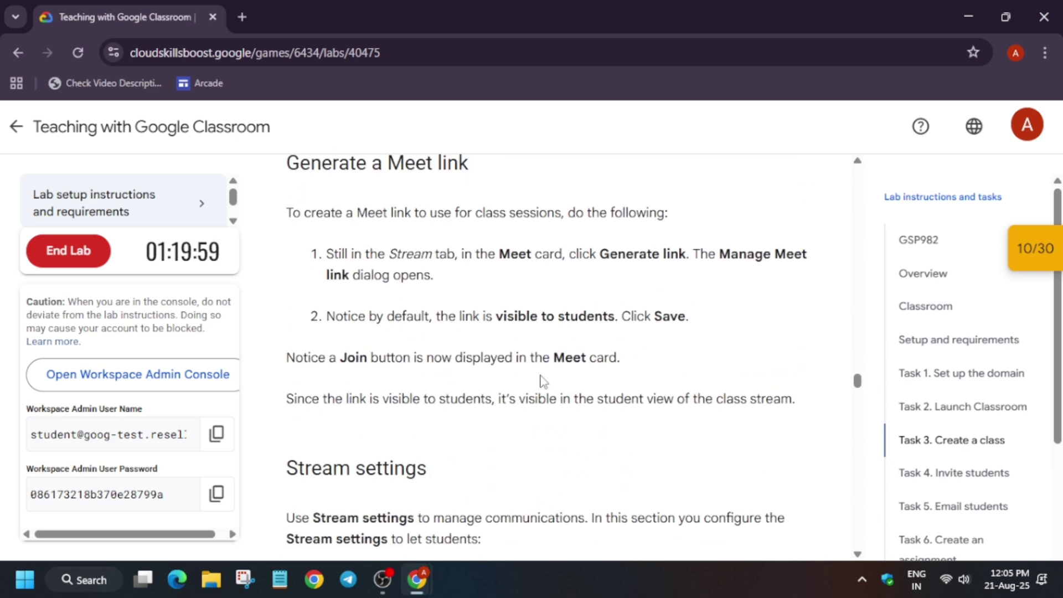
scroll(542, 379, "down", 4)
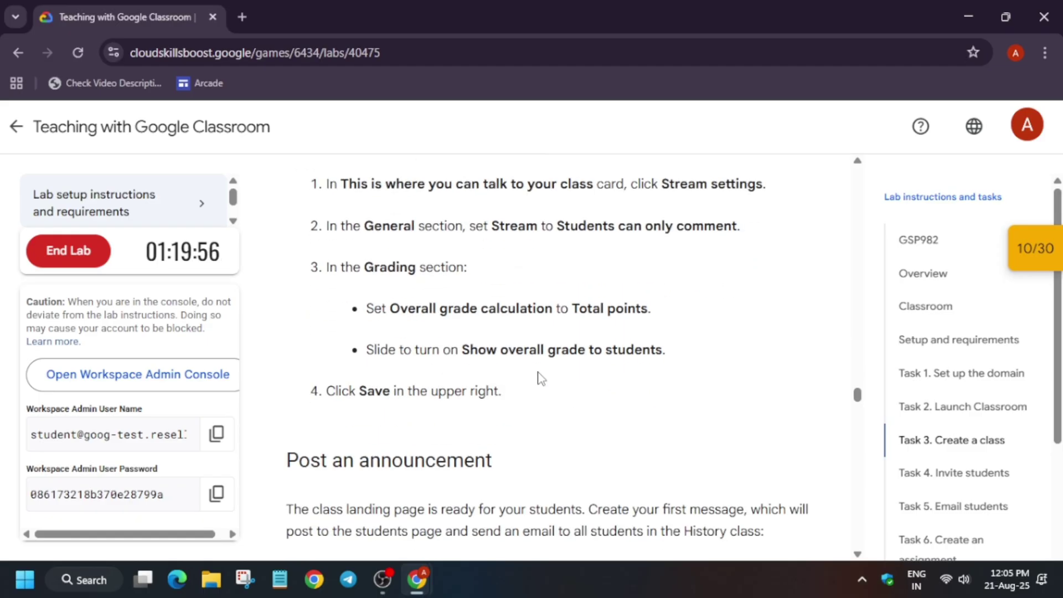
scroll(542, 380, "up", 1)
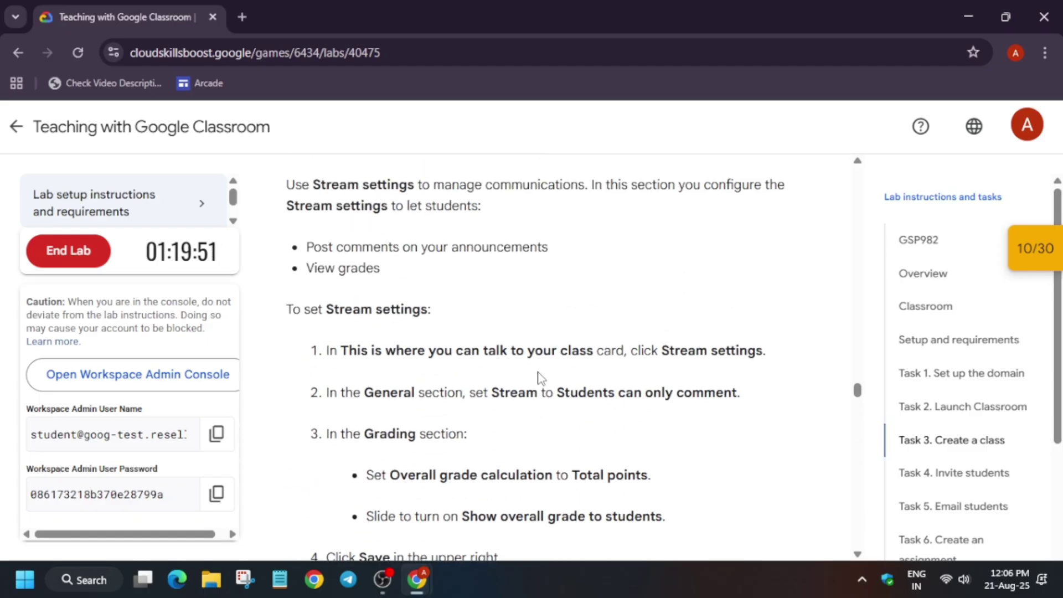
Set the History class stream so students can only comment
key("alt+Tab")
scroll(427, 396, "down", 3)
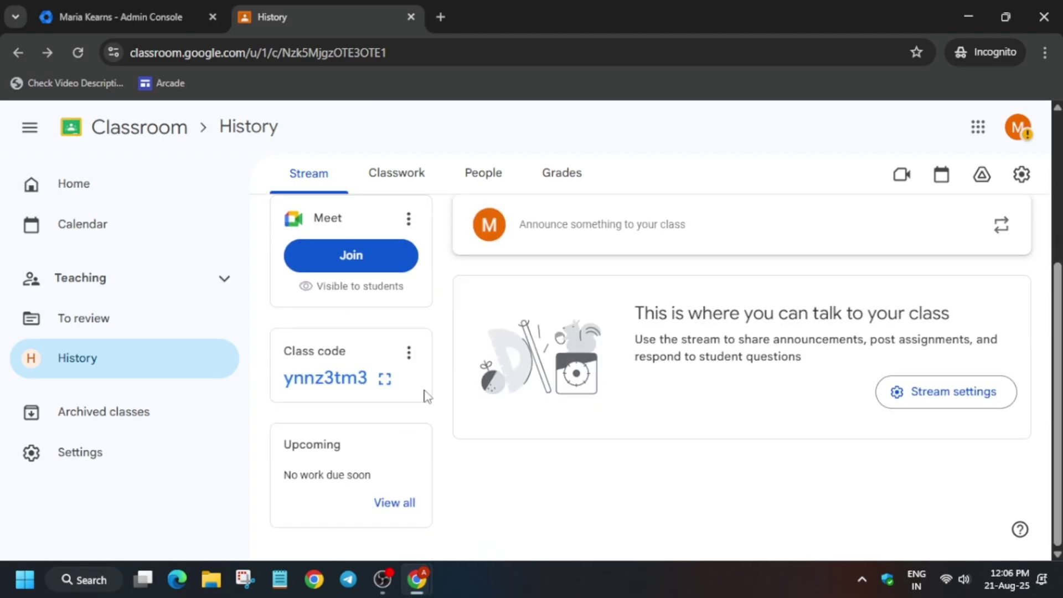
left_click(409, 218)
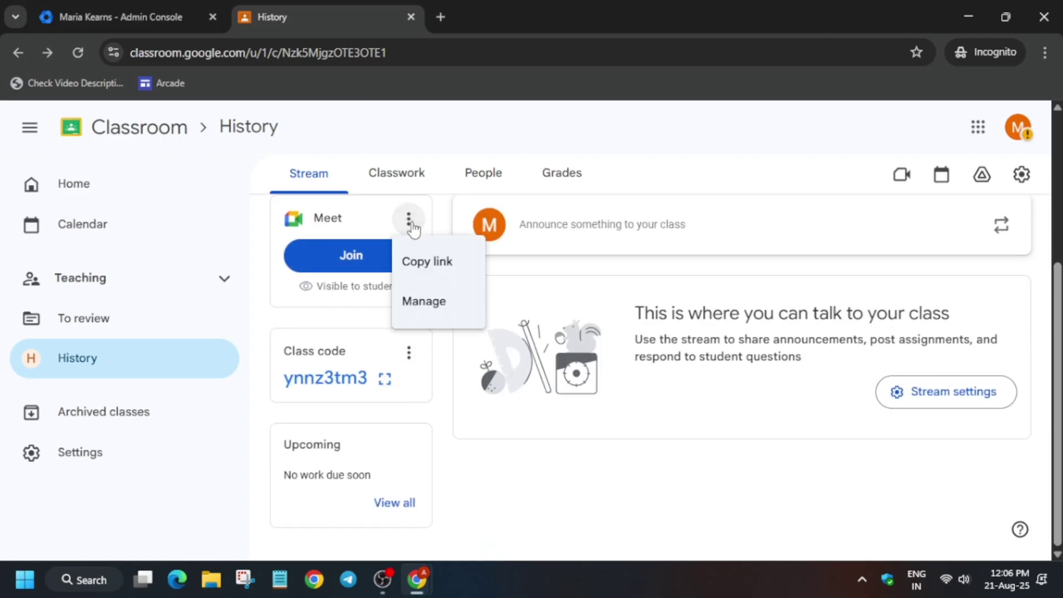
left_click(891, 395)
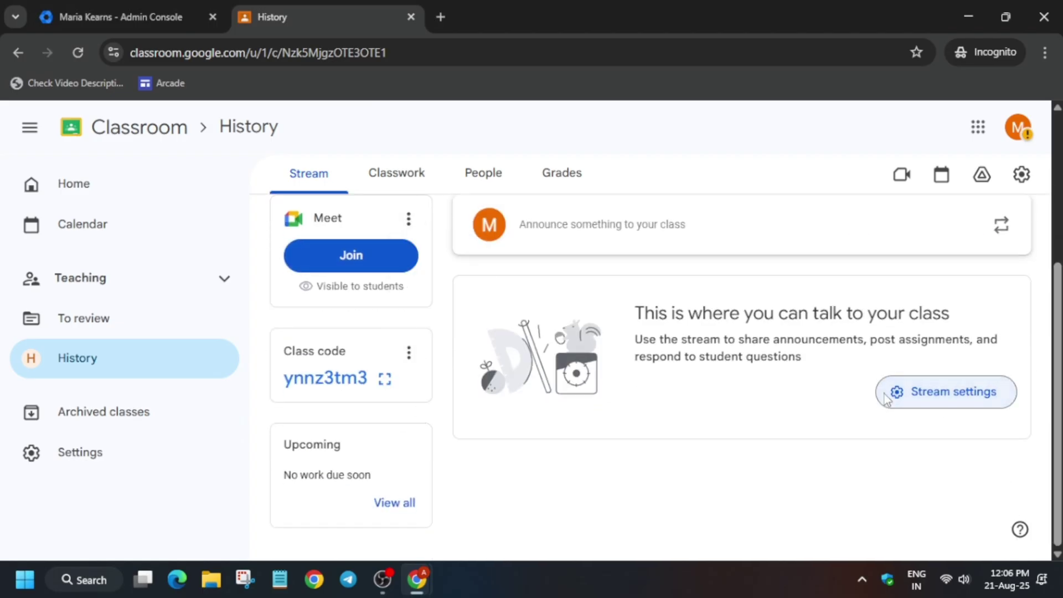
scroll(373, 414, "down", 4)
scroll(376, 420, "down", 5)
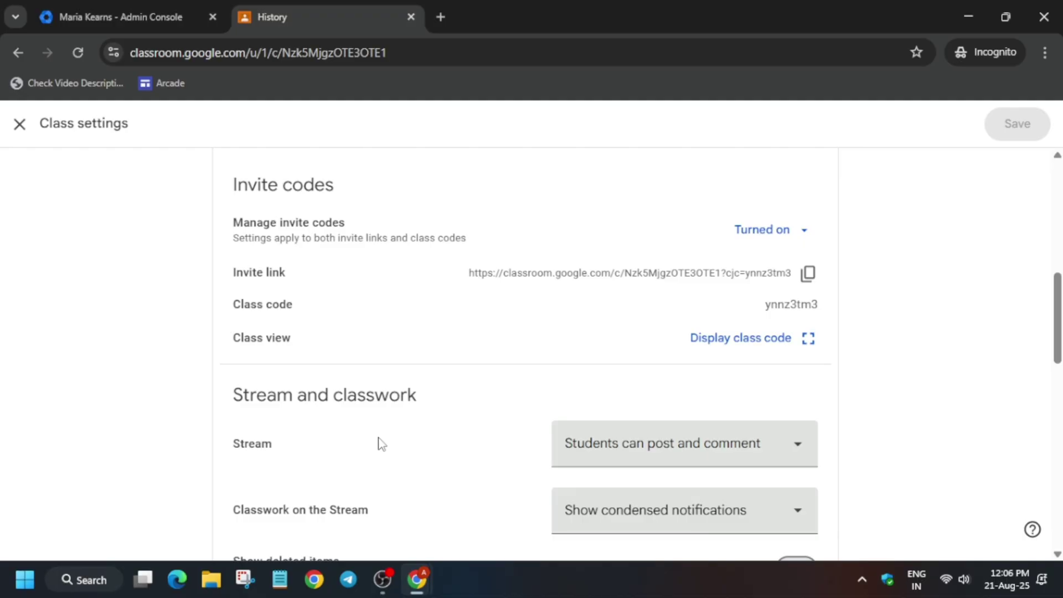
key("alt+Tab")
key("alt+Tab")
left_click(606, 463)
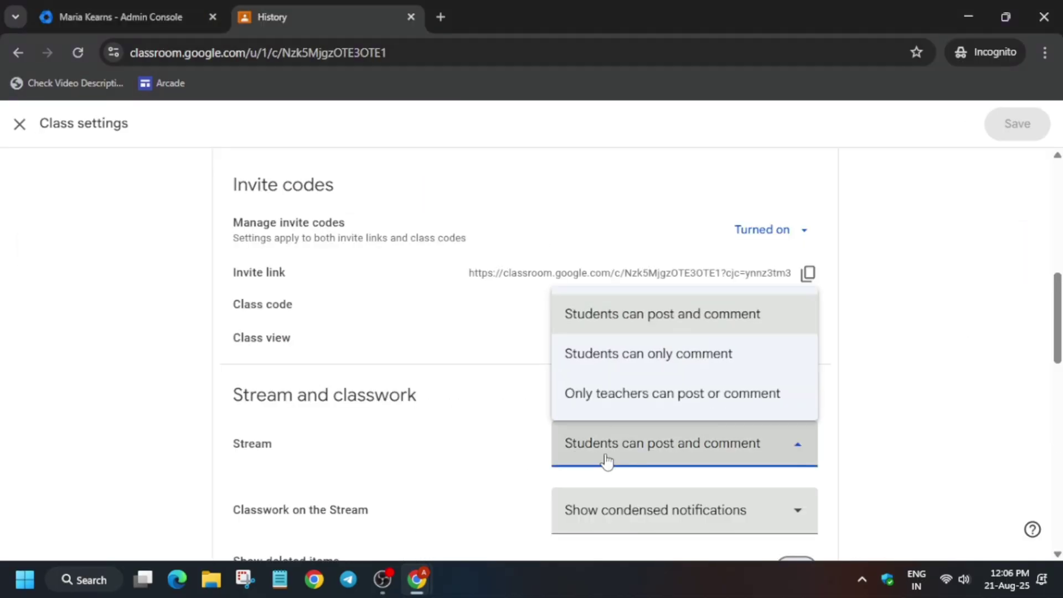
left_click(693, 352)
Calculate overall grades by Total points, show the overall grade to students, and save
scroll(617, 393, "down", 3)
key("alt+Tab")
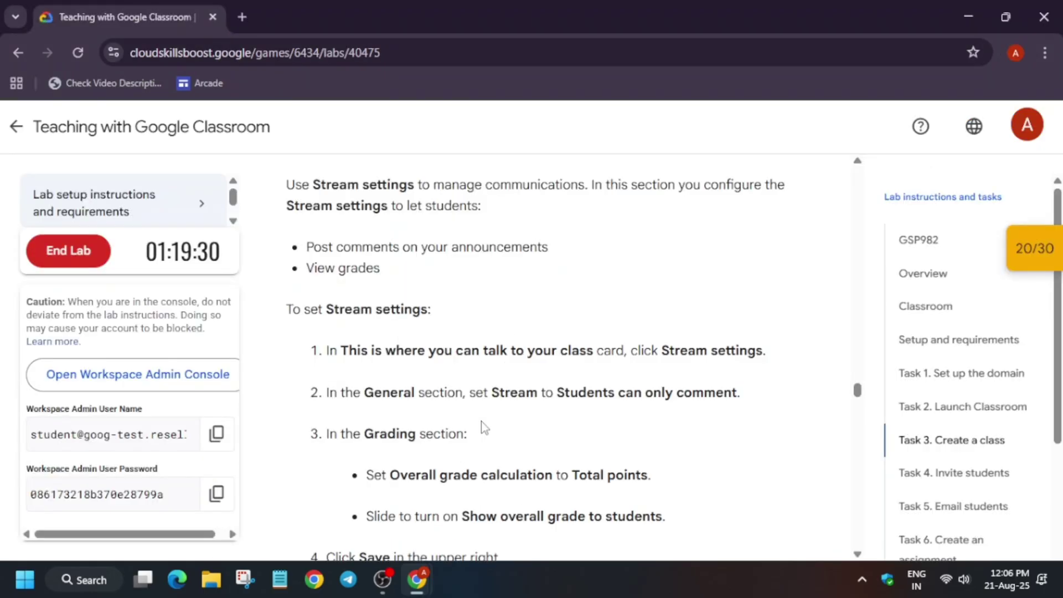
scroll(572, 440, "down", 3)
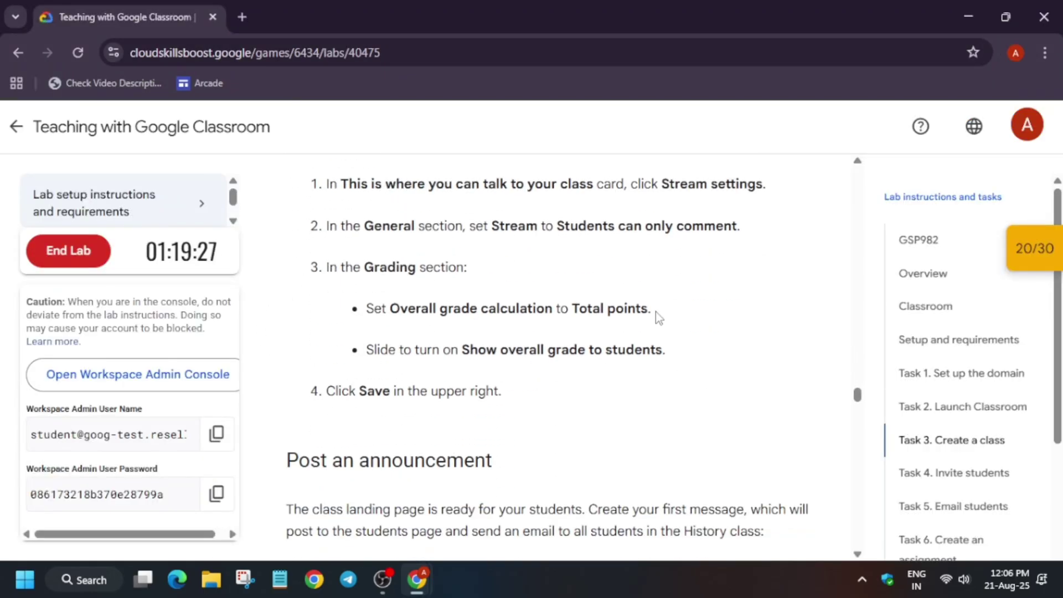
key("alt+Tab")
scroll(675, 392, "down", 5)
scroll(676, 393, "down", 5)
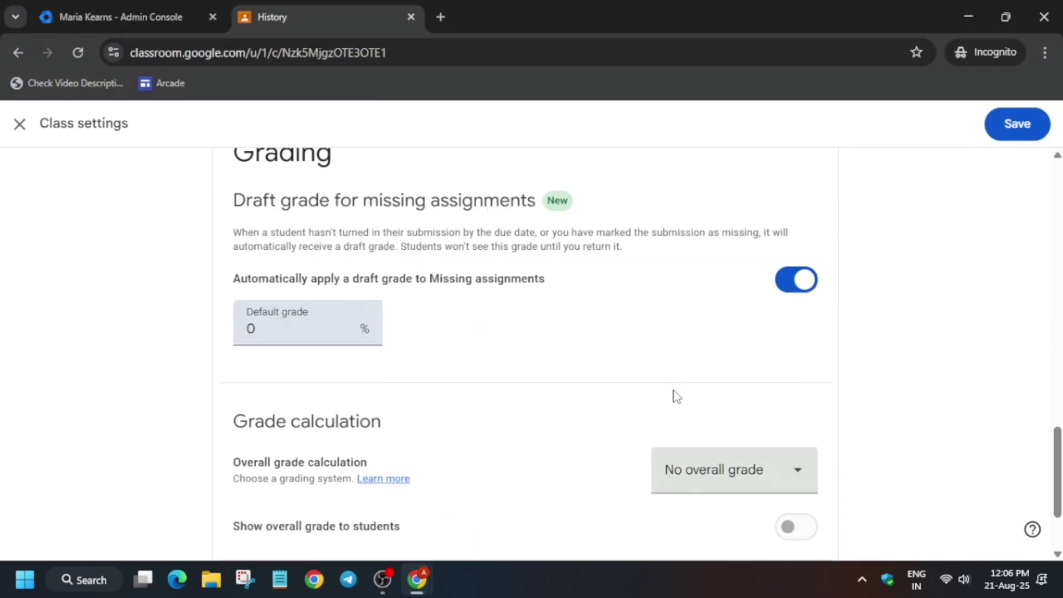
left_click(680, 436)
left_click(683, 435)
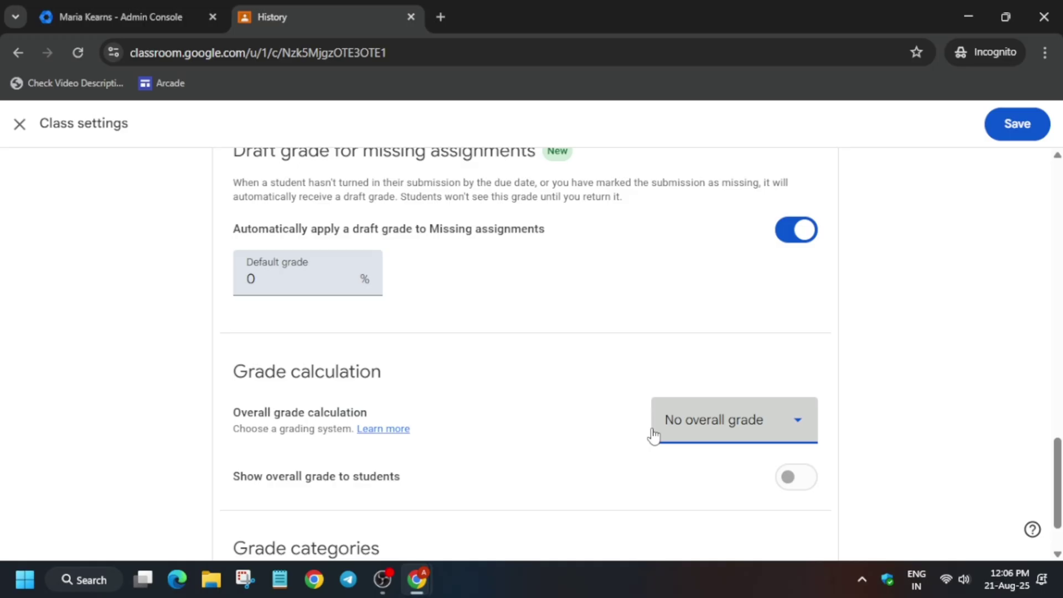
left_click(735, 441)
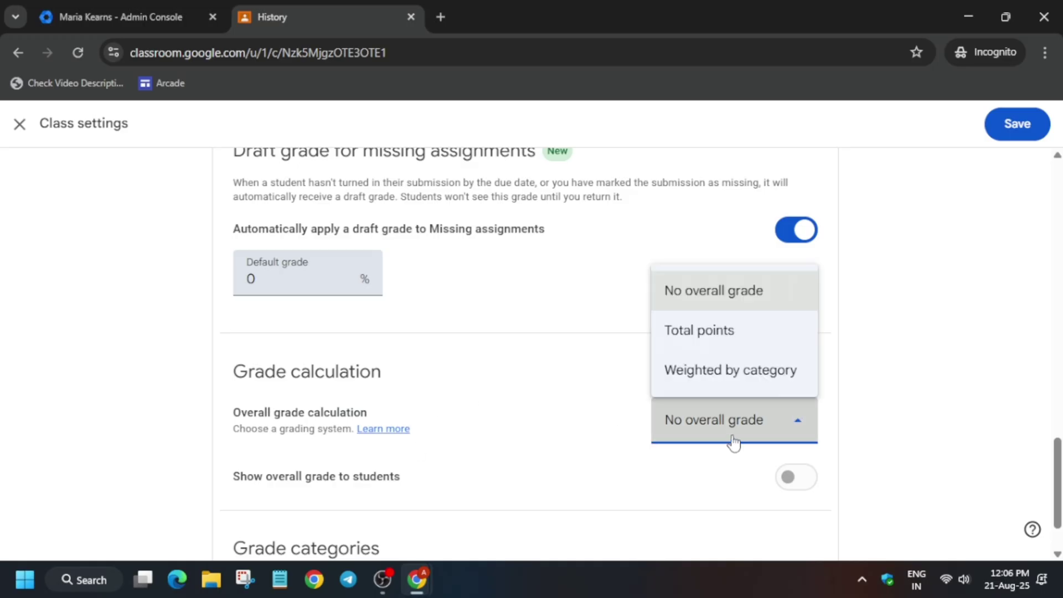
left_click(798, 481)
scroll(787, 485, "down", 2)
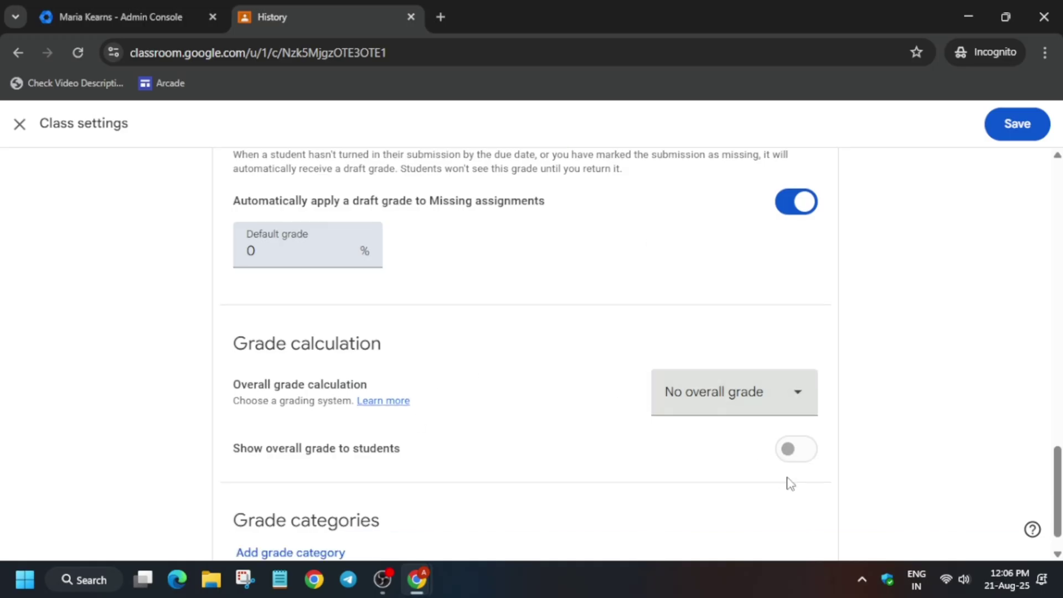
left_click(739, 346)
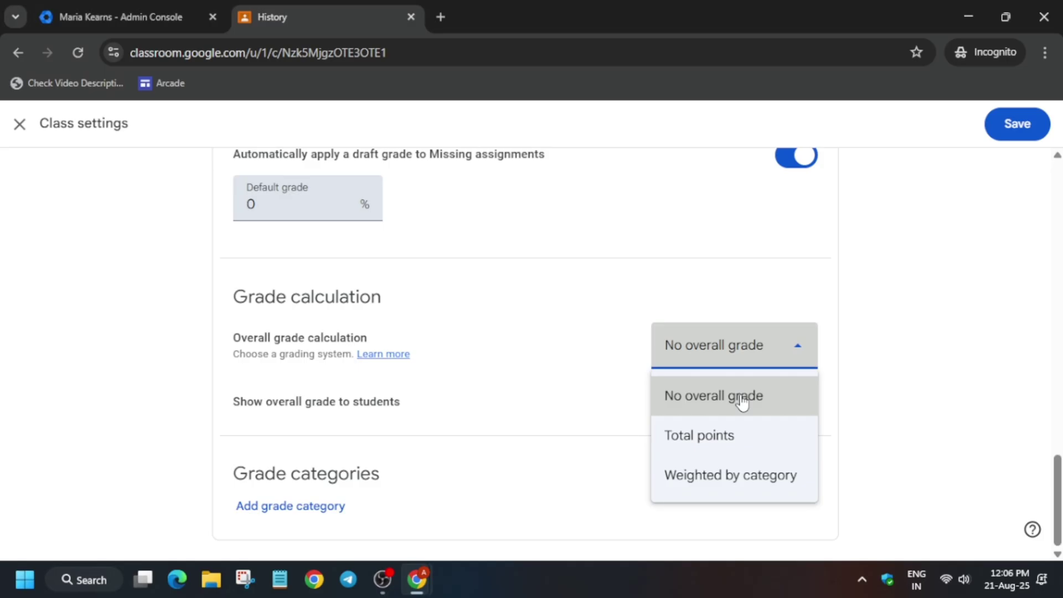
left_click(750, 443)
left_click(783, 409)
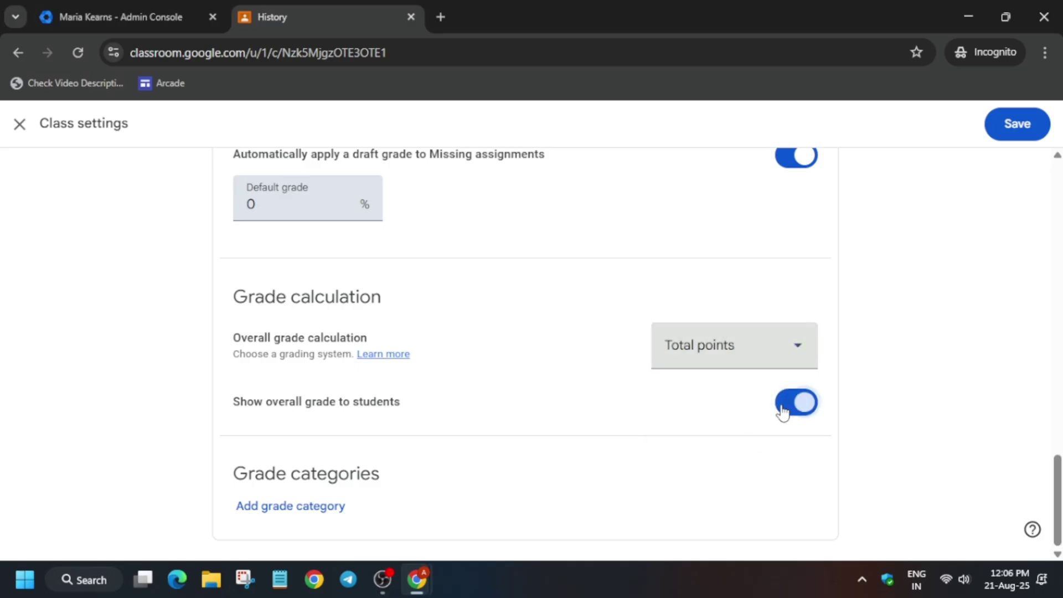
left_click(1019, 133)
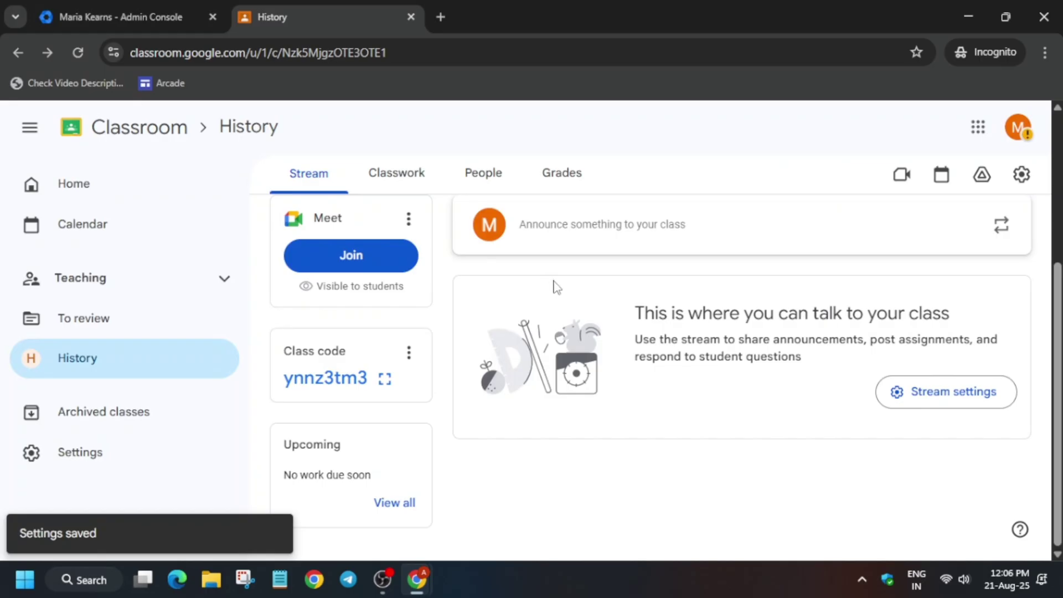
Post an announcement reading 'Welcome to History!' pasted from the lab instructions
left_click(603, 225)
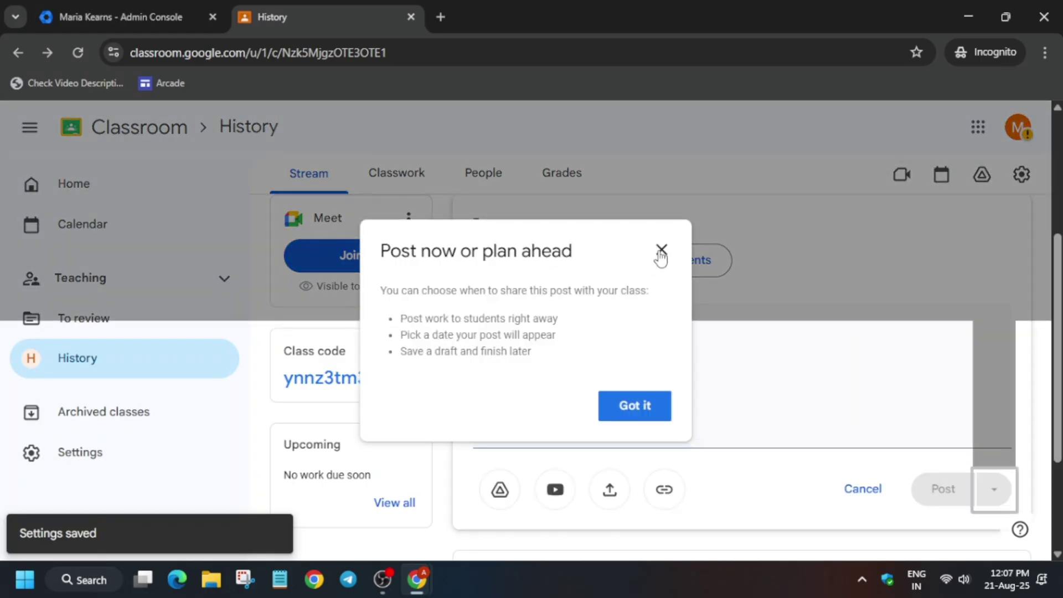
left_click(660, 250)
left_click(621, 361)
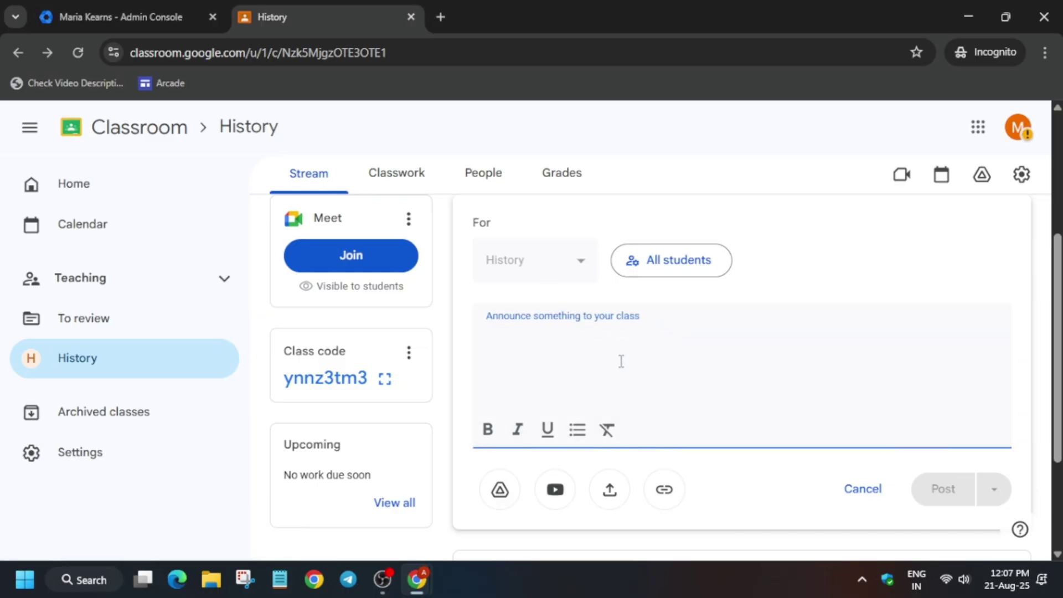
type("W")
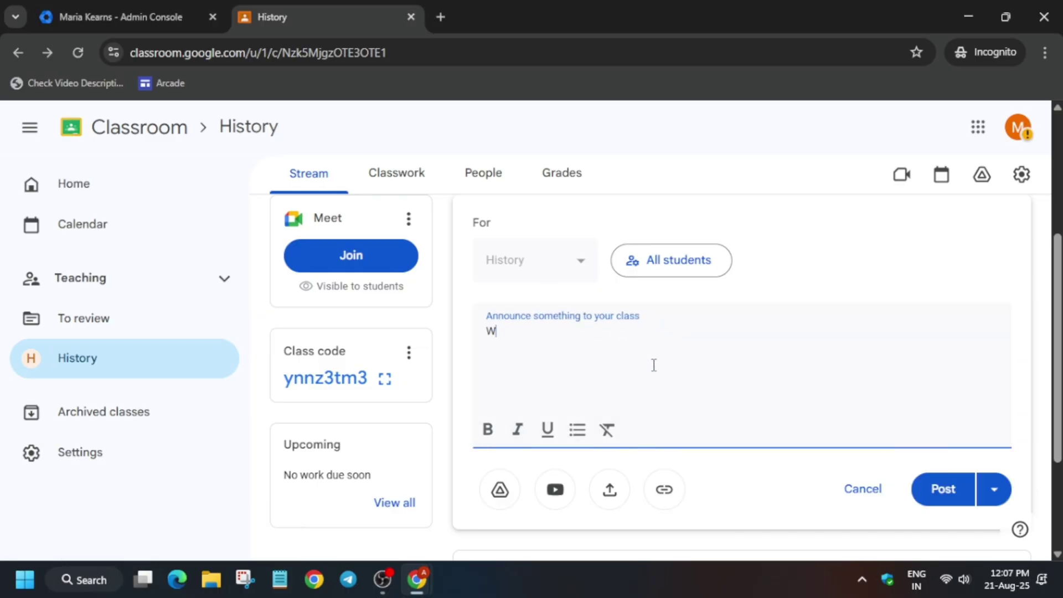
key("alt+Tab")
scroll(613, 354, "down", 5)
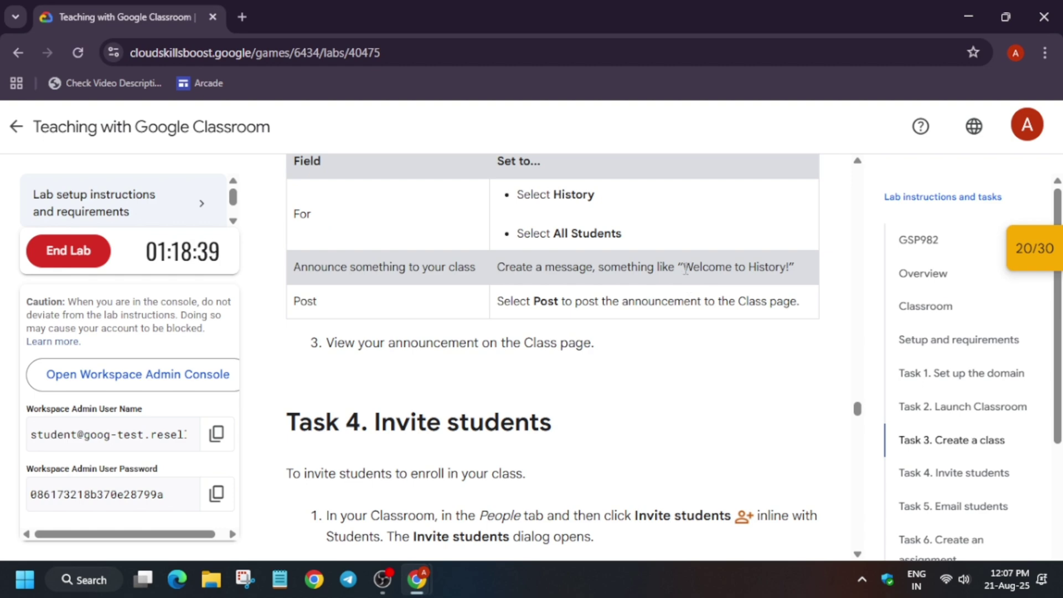
left_click_drag(684, 268, 779, 270)
key("ctrl+c")
key("alt+Tab")
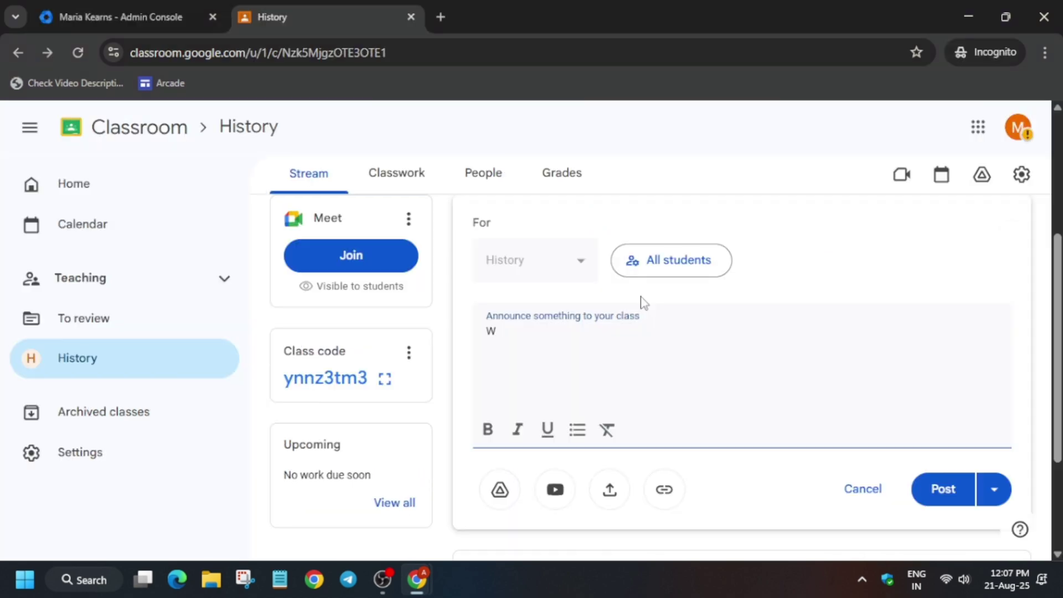
key("ctrl+v")
key("ctrl+a")
key("ctrl+v")
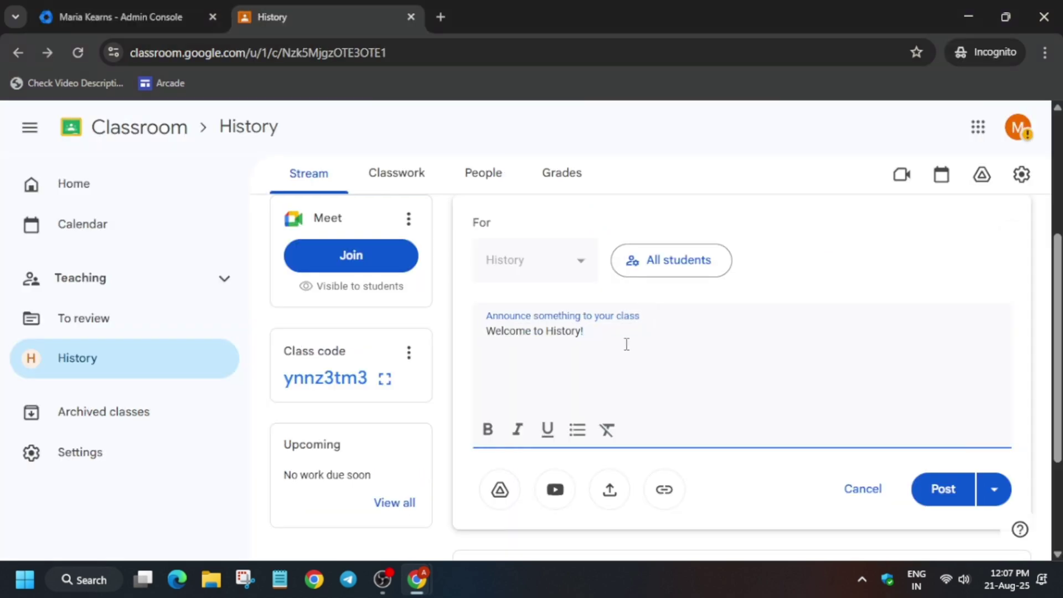
left_click(941, 491)
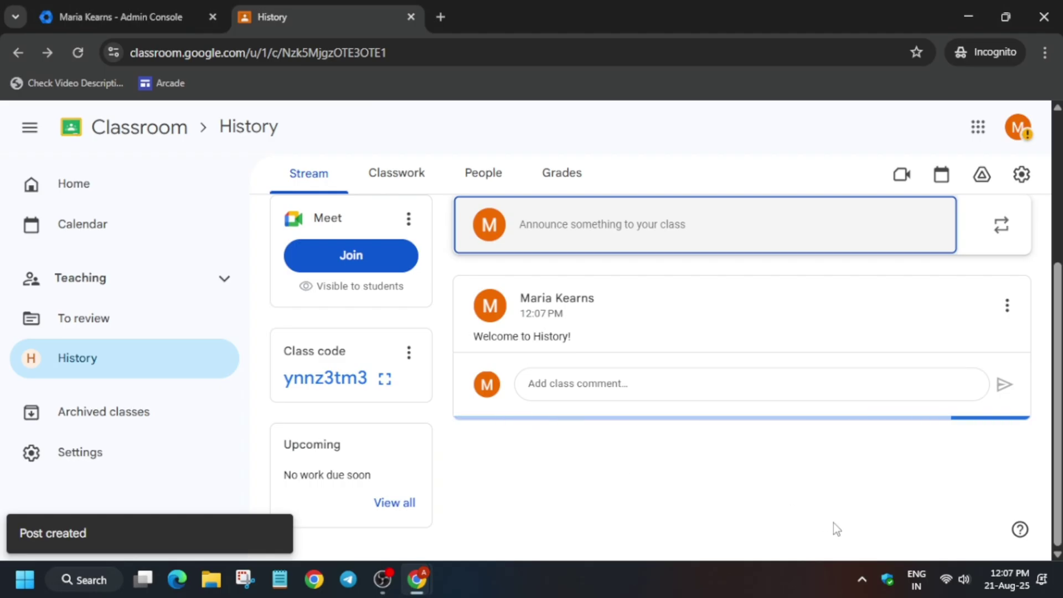
Open the options for the class Meet link
scroll(384, 254, "up", 4)
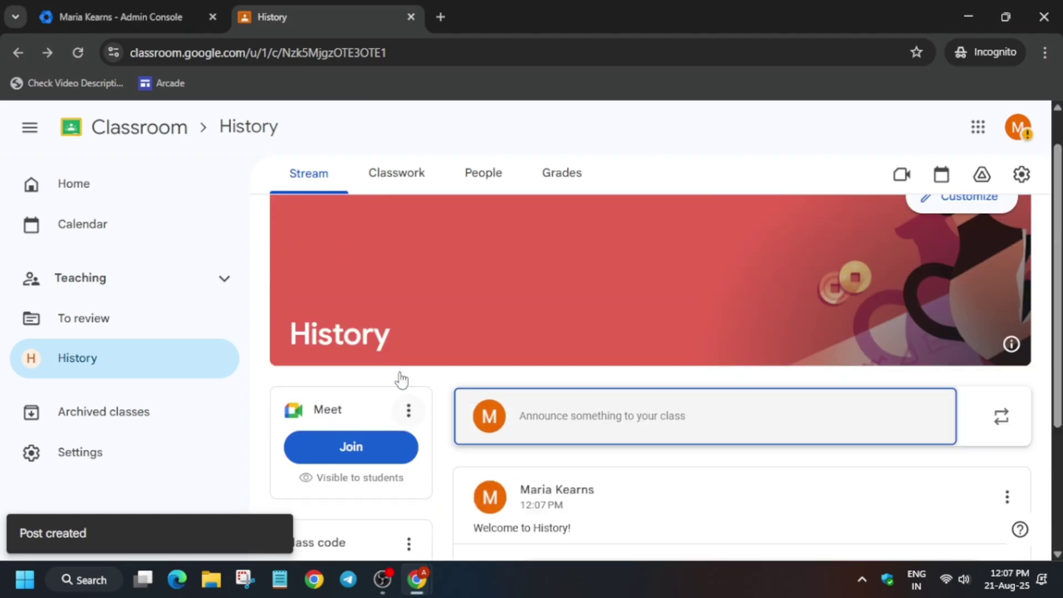
left_click(409, 458)
scroll(690, 446, "down", 4)
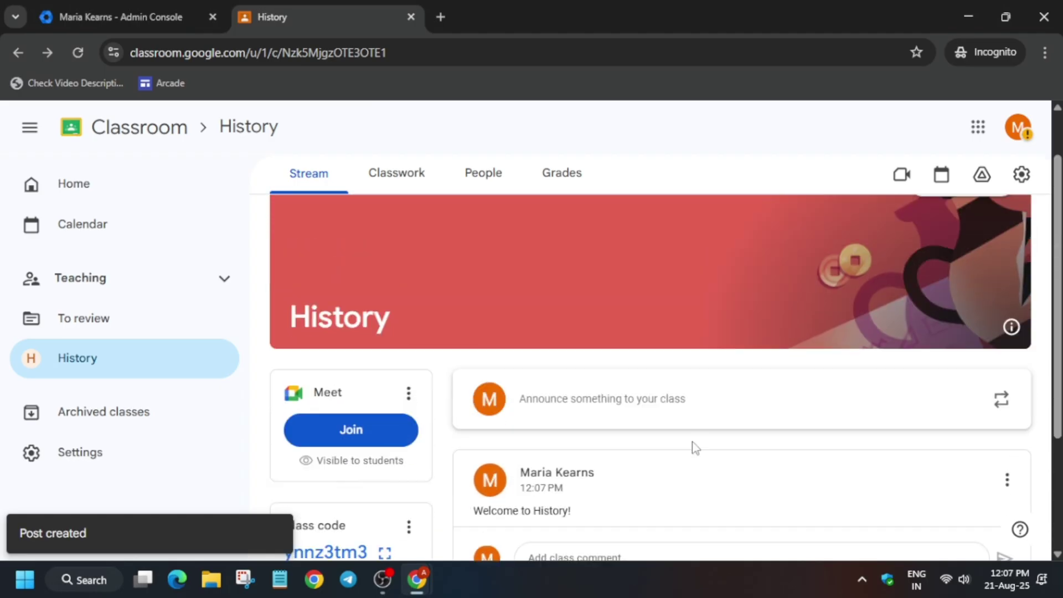
Open the Invite students form and find the student account in the Admin Console's Students unit
left_click(497, 188)
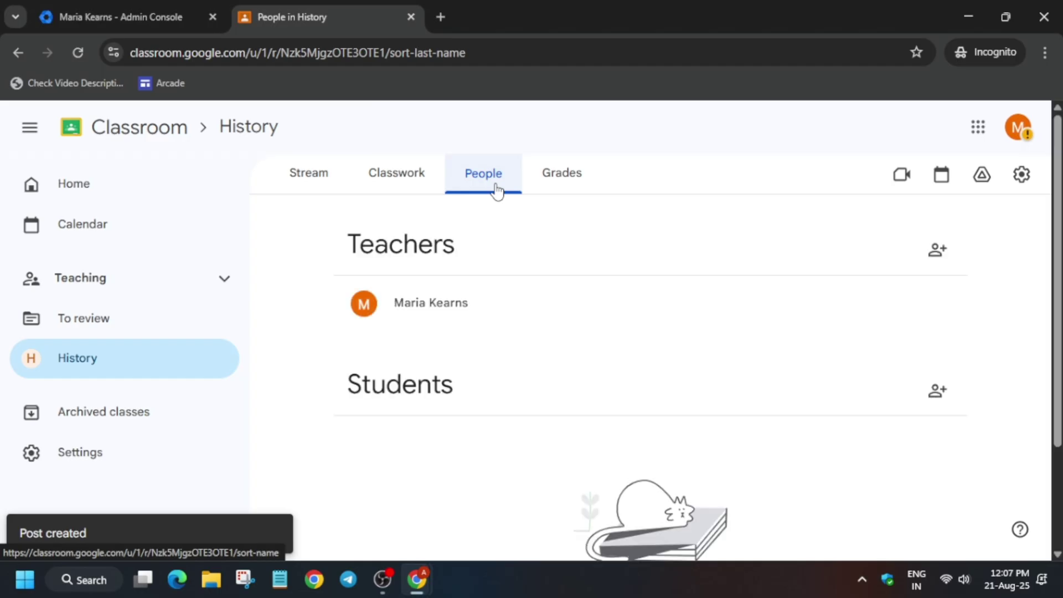
left_click(941, 391)
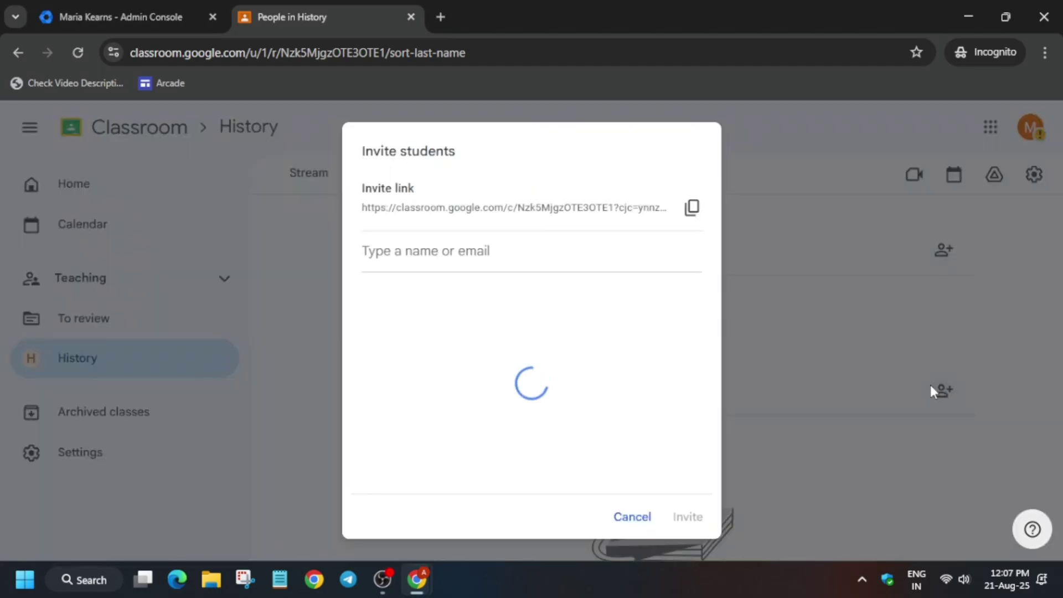
left_click(75, 6)
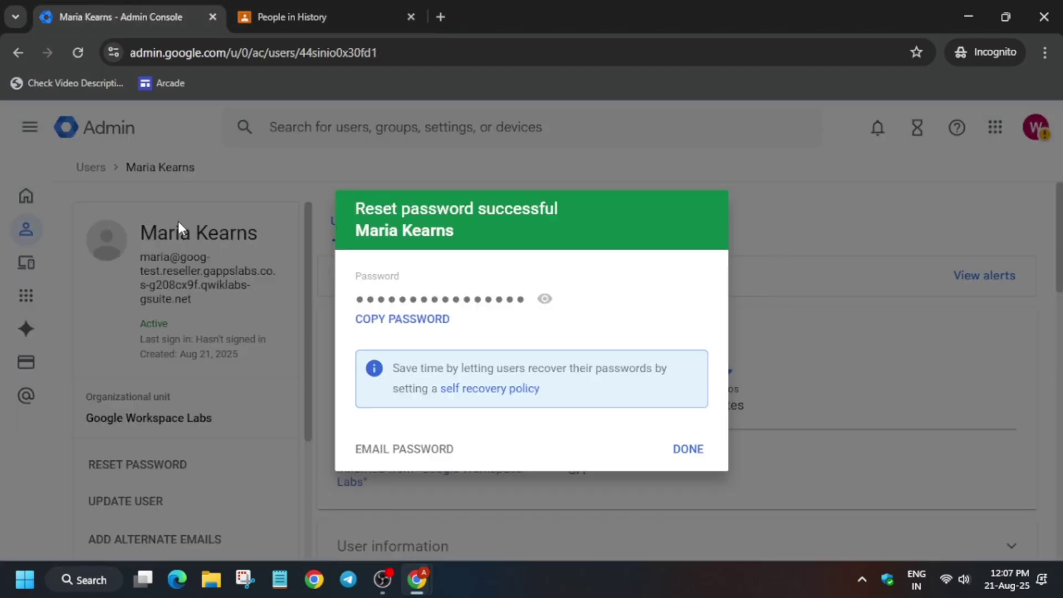
left_click(688, 450)
left_click(93, 169)
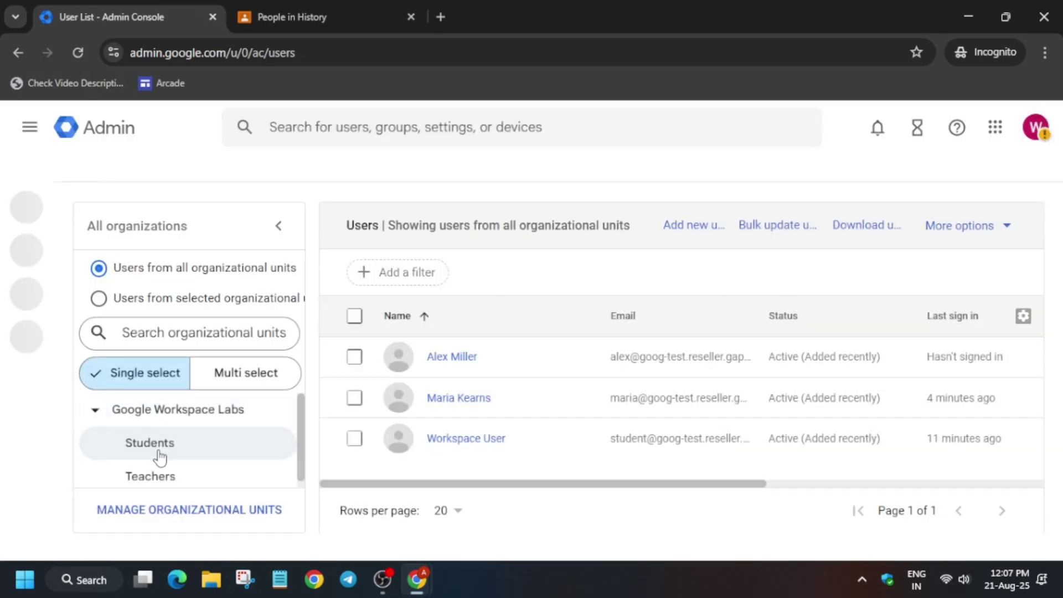
left_click(194, 457)
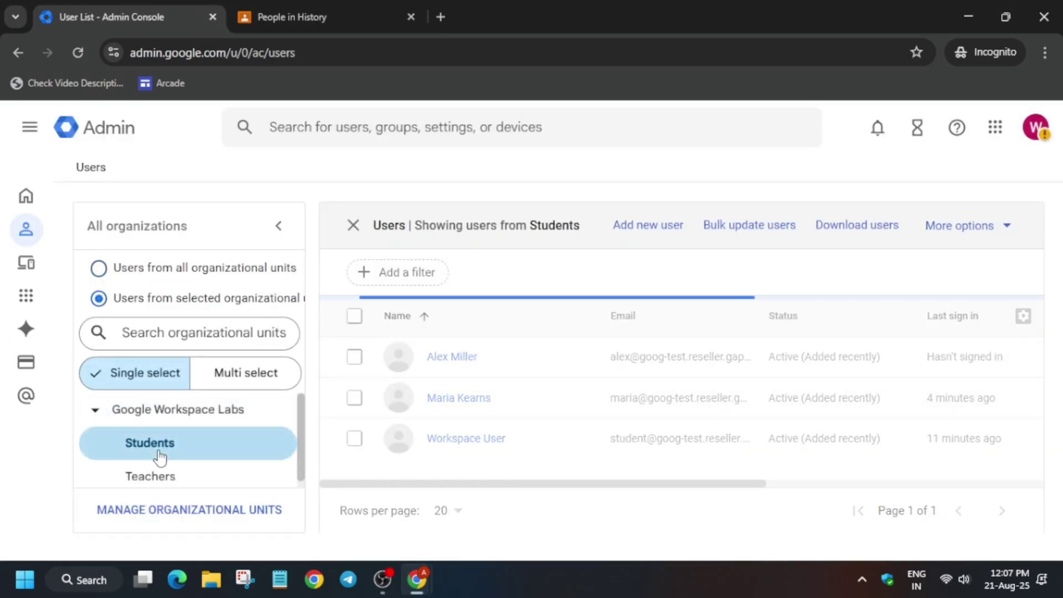
left_click(438, 357)
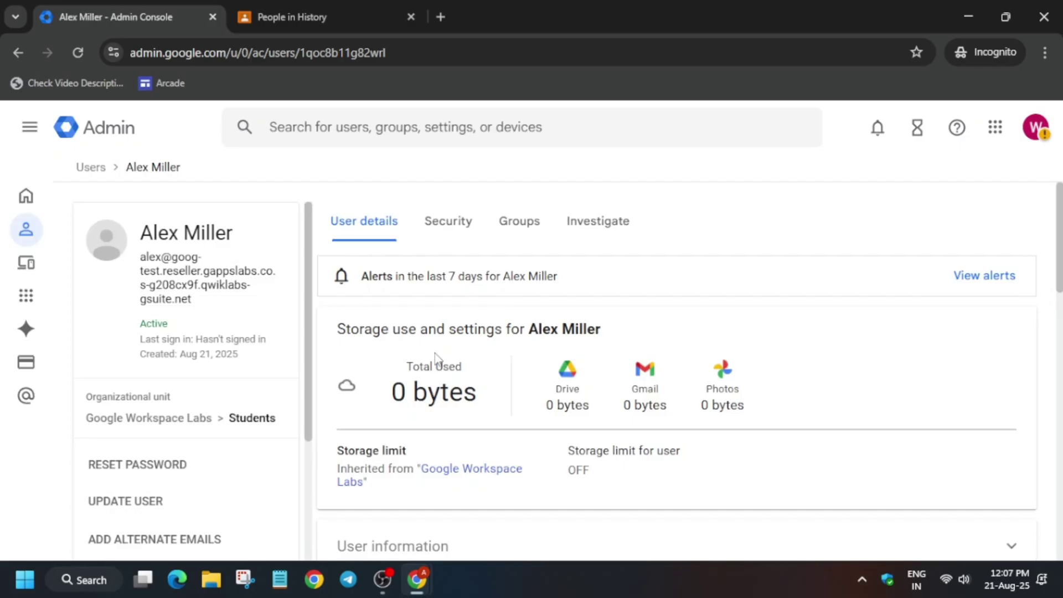
Copy the student's email address and send the class invitation to it
triple_click(221, 284)
key("ctrl+c")
left_click(278, 8)
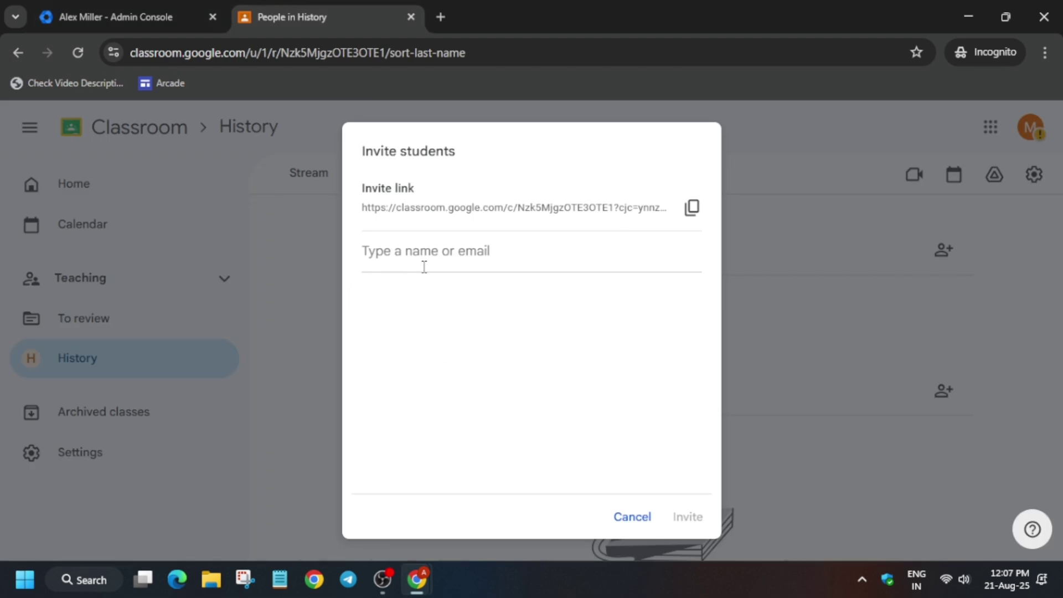
key("ctrl+v")
left_click(687, 523)
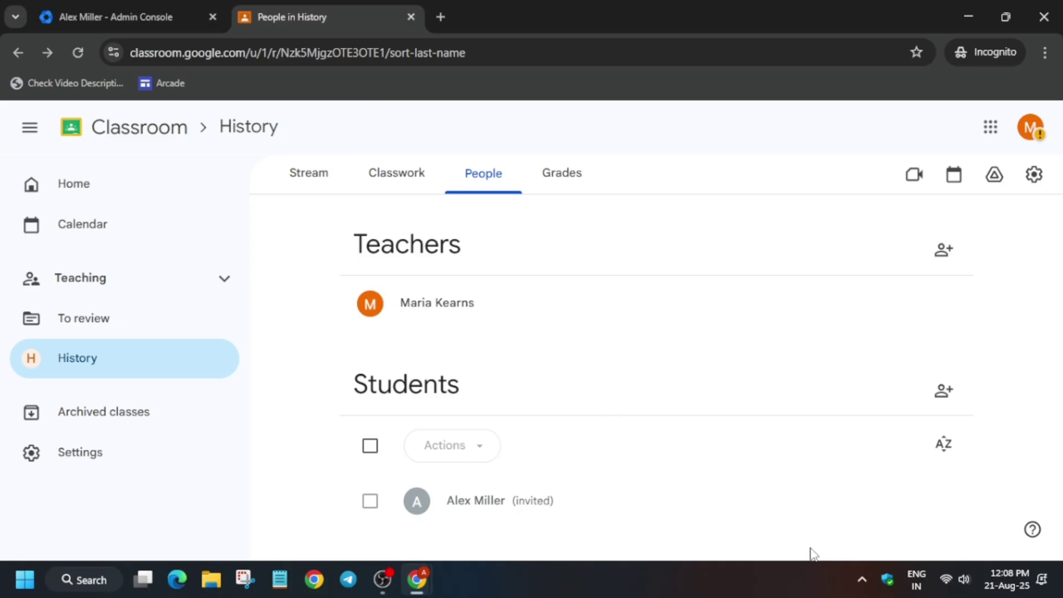
Open Classroom from the Google apps grid and choose to sign in with another account
left_click(114, 17)
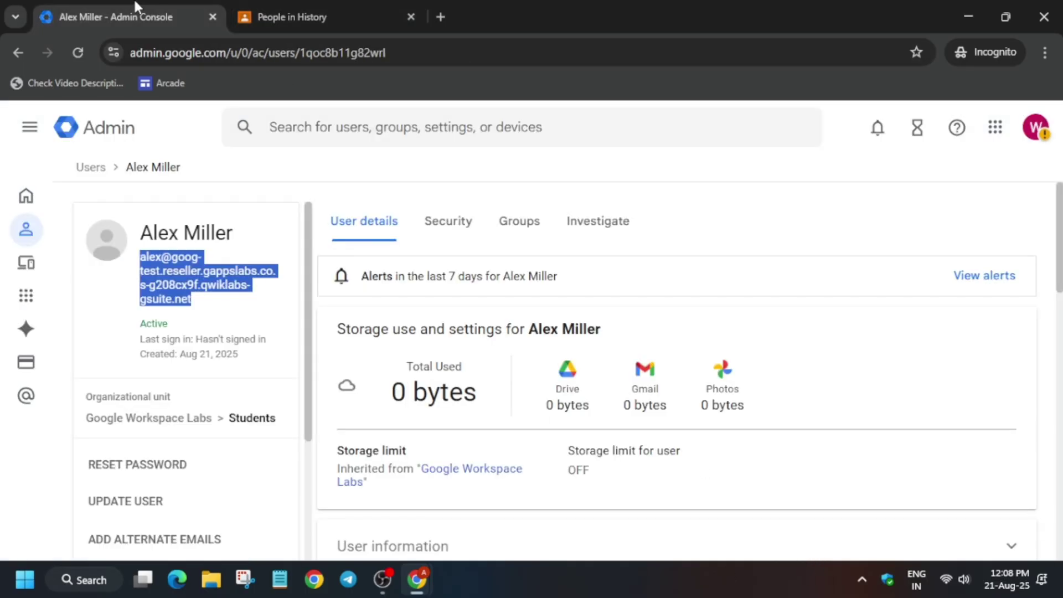
left_click(284, 12)
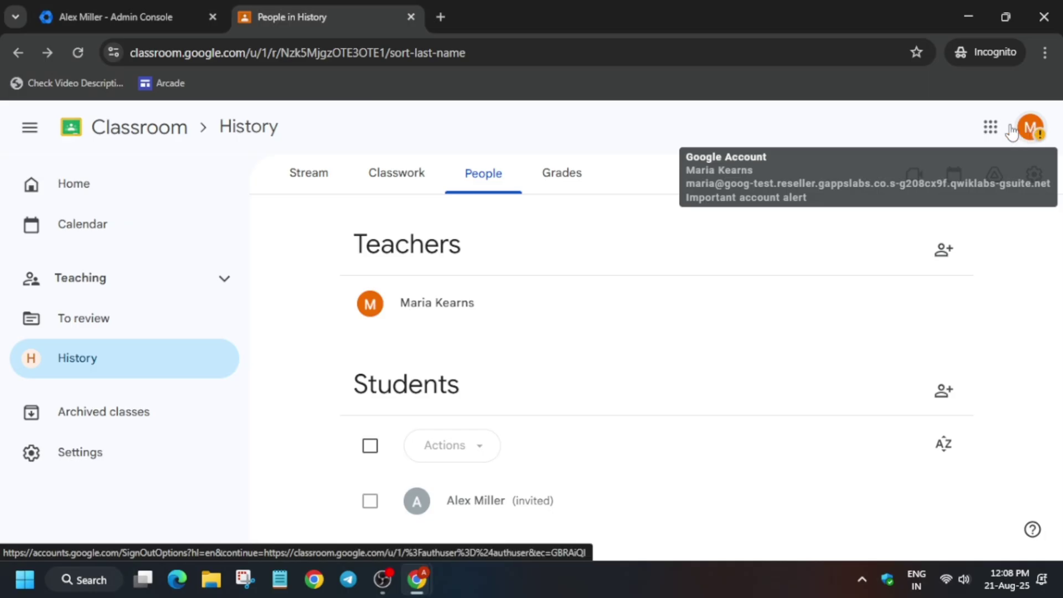
left_click(991, 129)
scroll(872, 460, "down", 12)
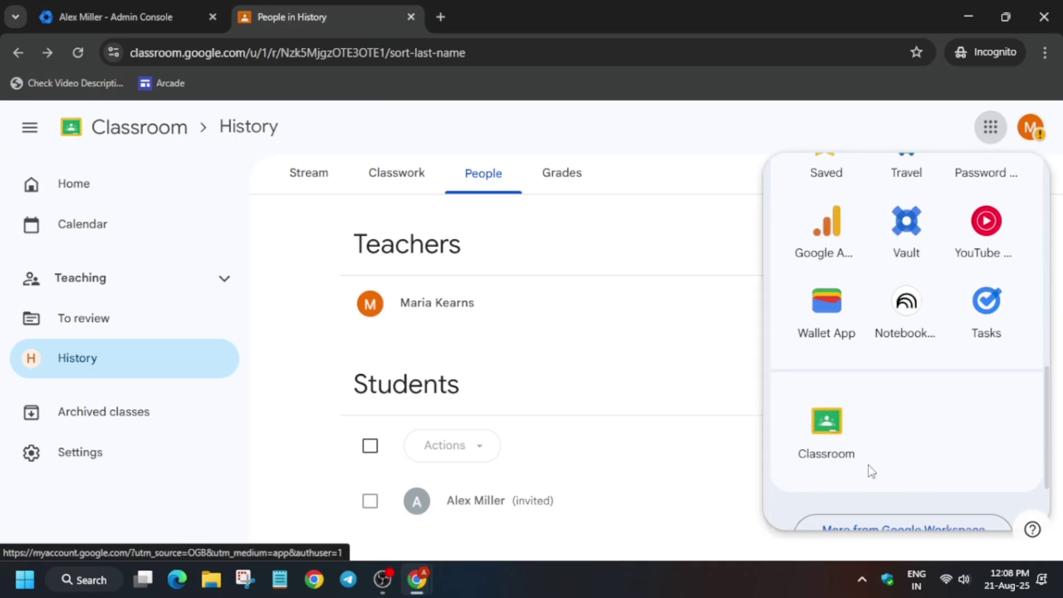
left_click(836, 435)
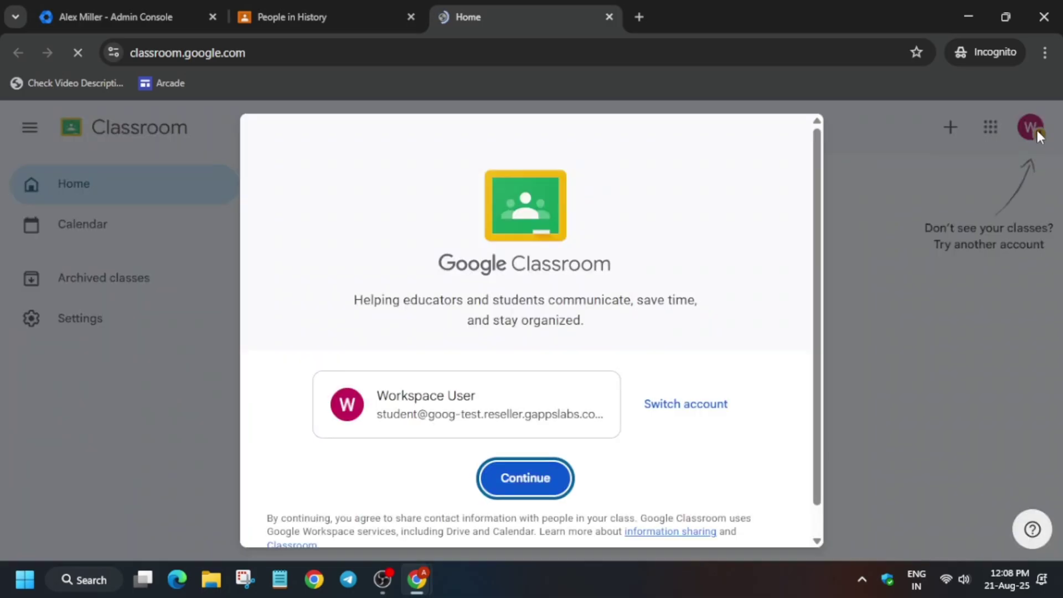
left_click(698, 414)
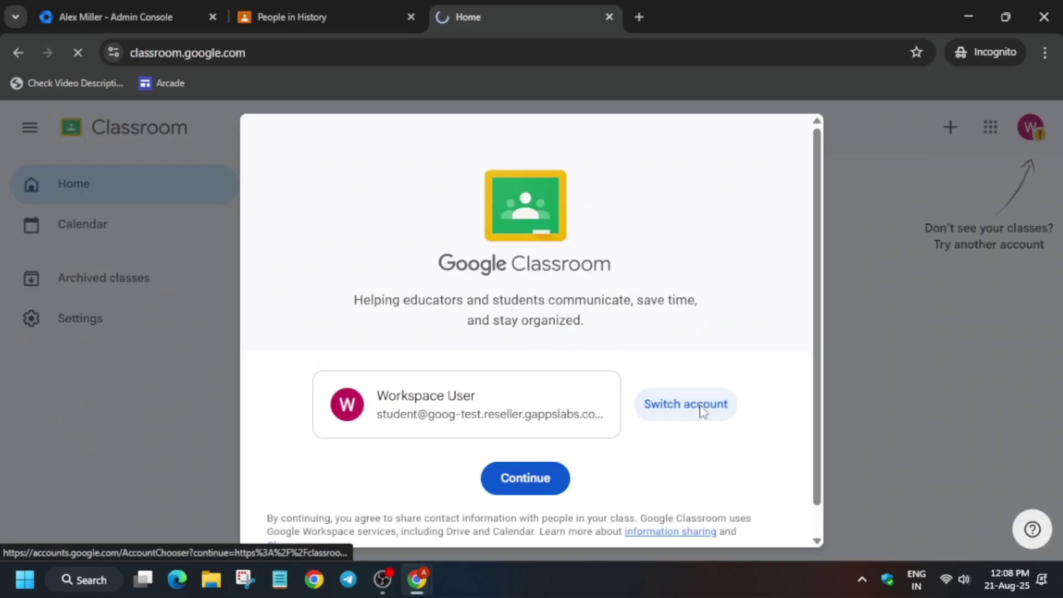
left_click(675, 409)
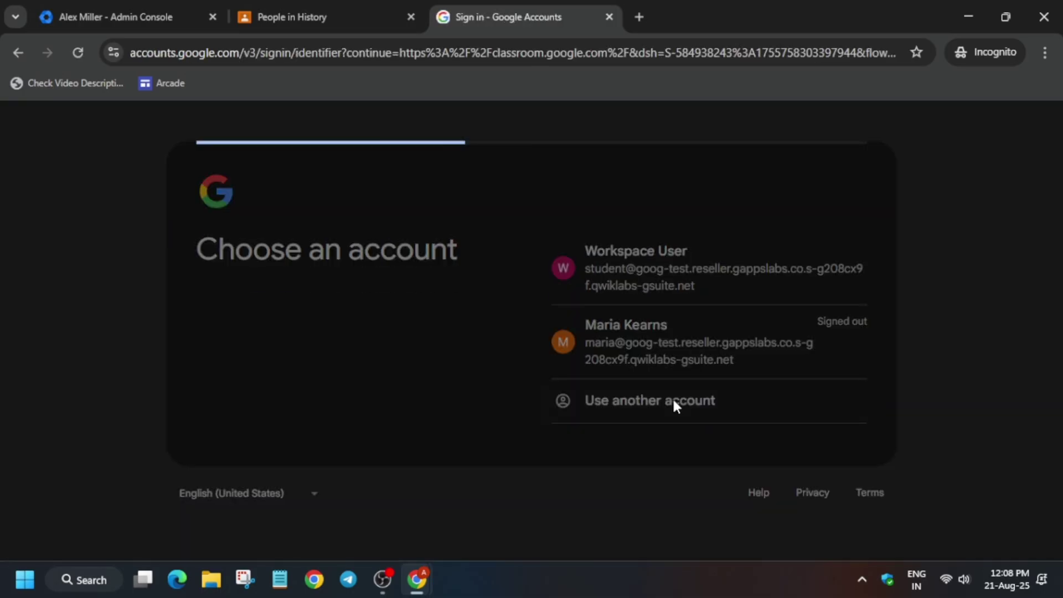
Enter the student's email address on the sign-in page
left_click(204, 9)
key("ctrl+c")
left_click(479, 4)
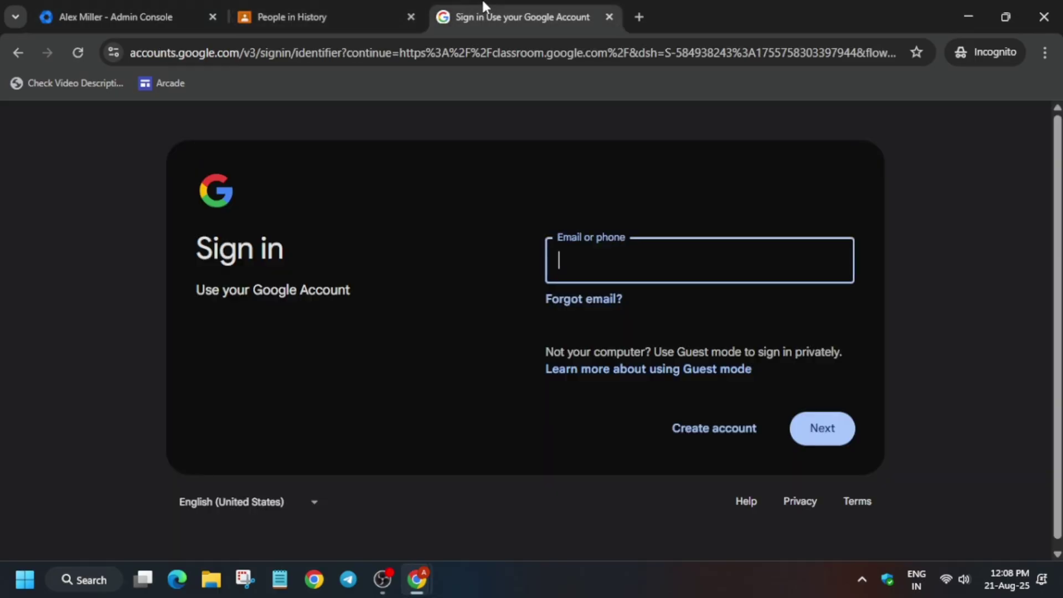
key("ctrl+v")
key("Return")
Reset the student's password to an auto-generated one, sign in with it, and accept the terms
left_click(110, 14)
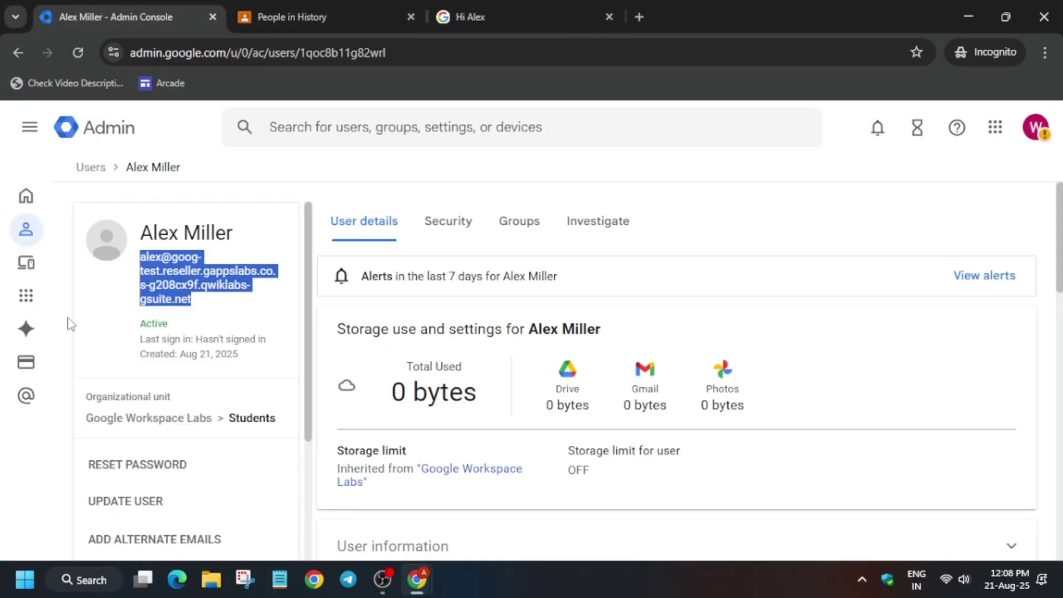
left_click(144, 470)
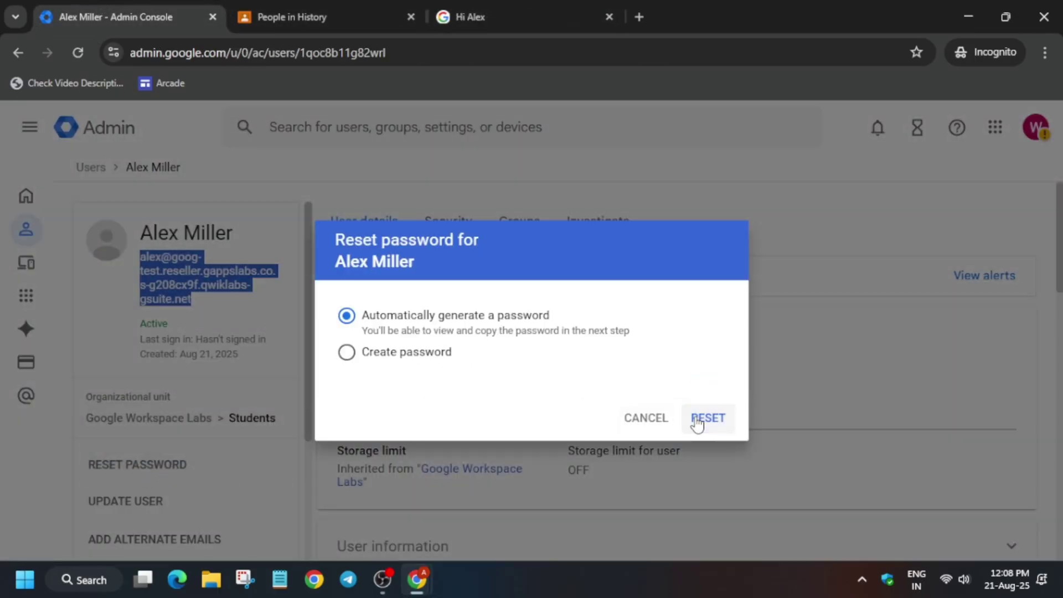
left_click(696, 421)
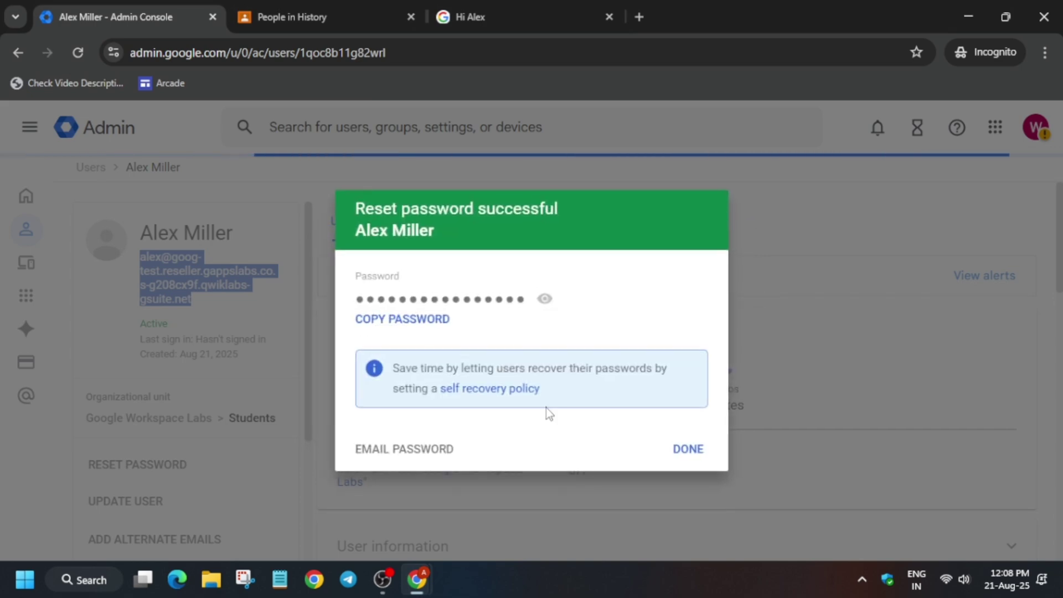
left_click(388, 321)
left_click(472, 11)
key("ctrl+v")
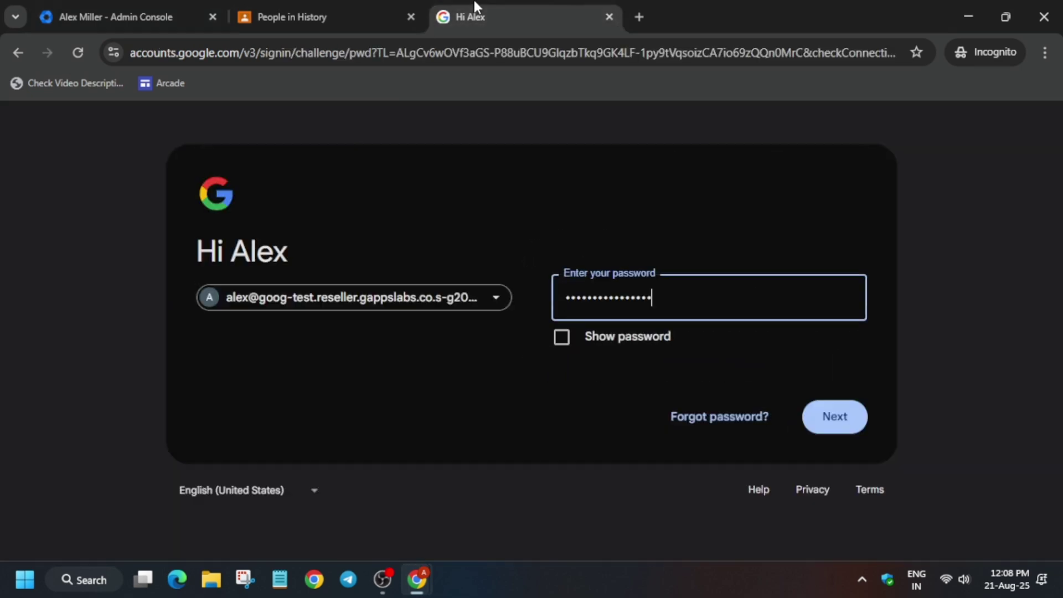
key("Return")
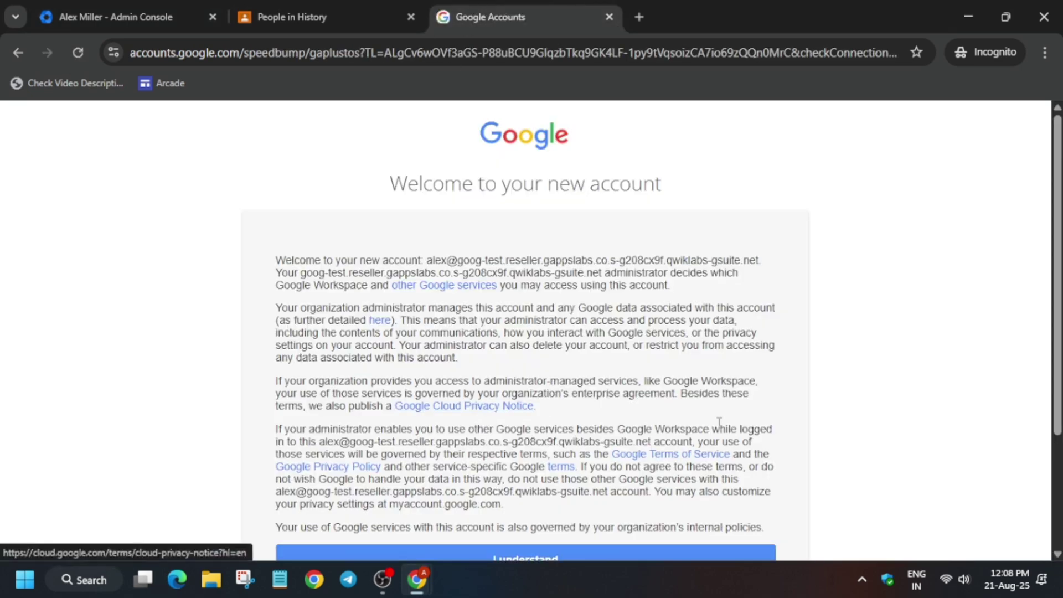
scroll(693, 490, "down", 3)
left_click(671, 410)
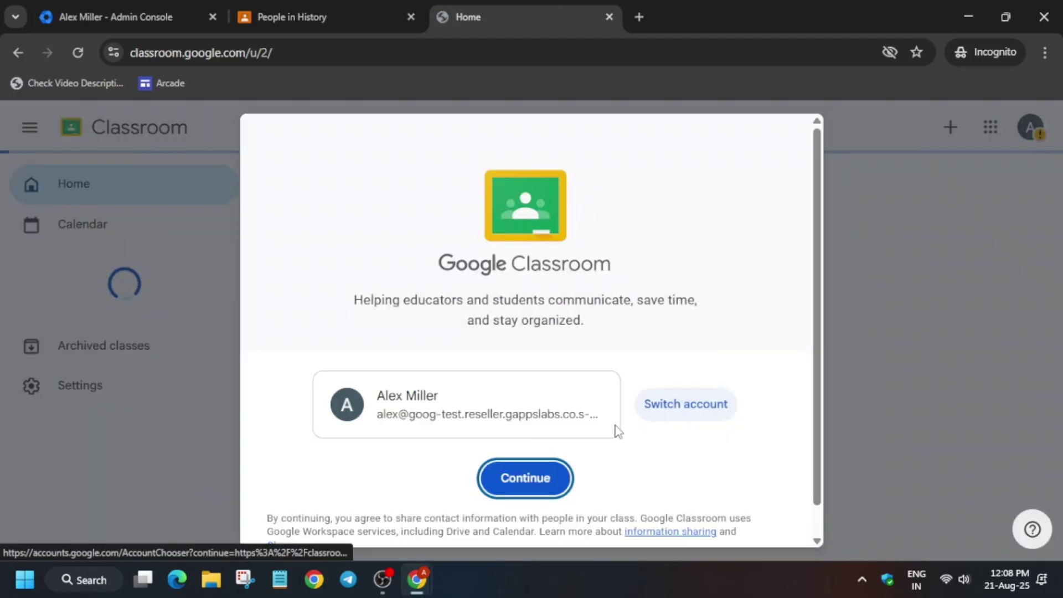
Continue as a student, join the History class, and open the class video meeting
left_click(514, 479)
left_click(432, 411)
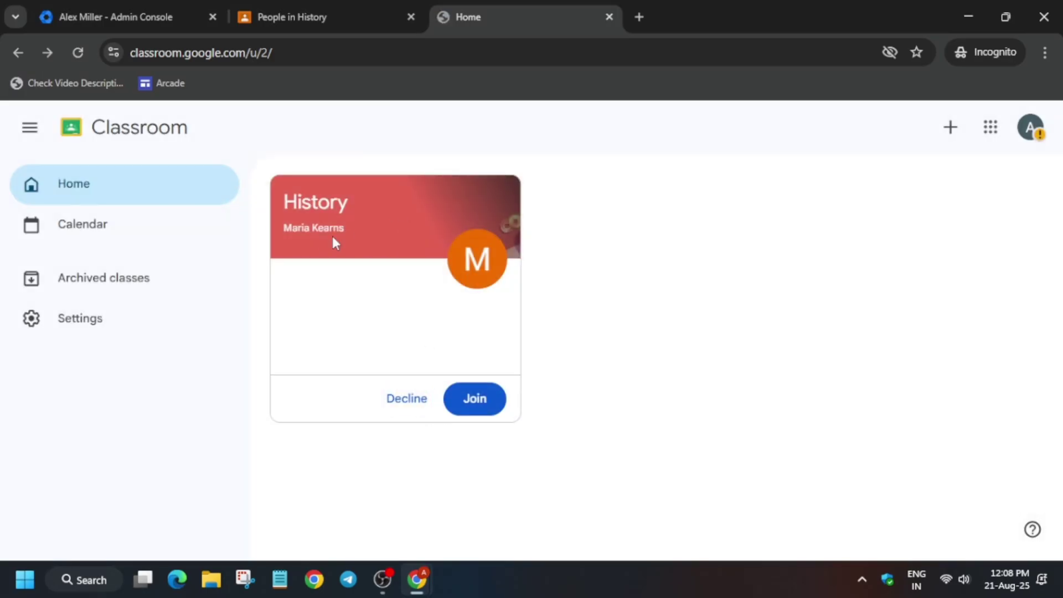
left_click(480, 397)
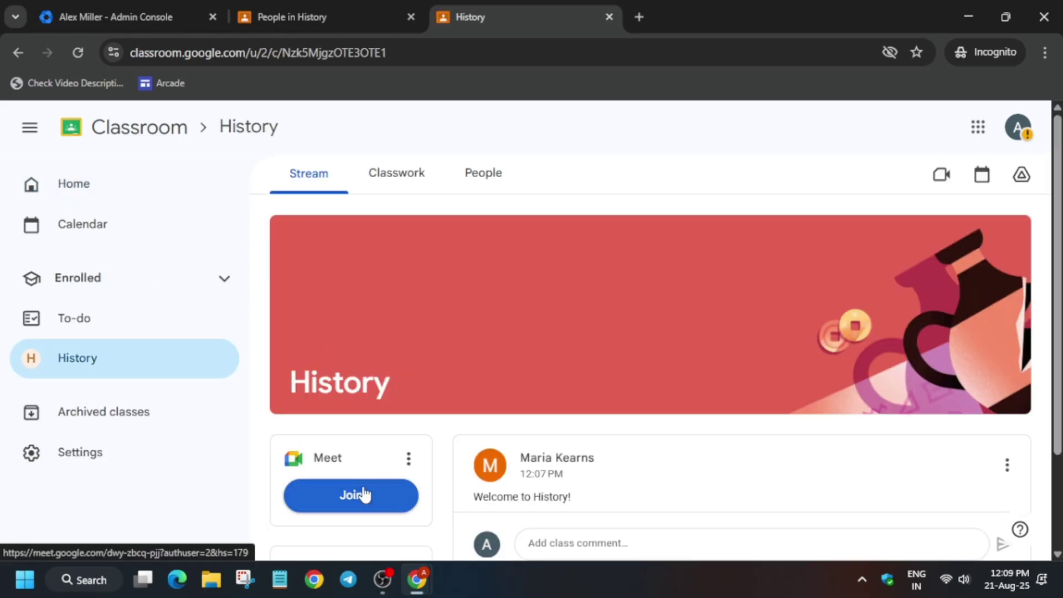
left_click(363, 491)
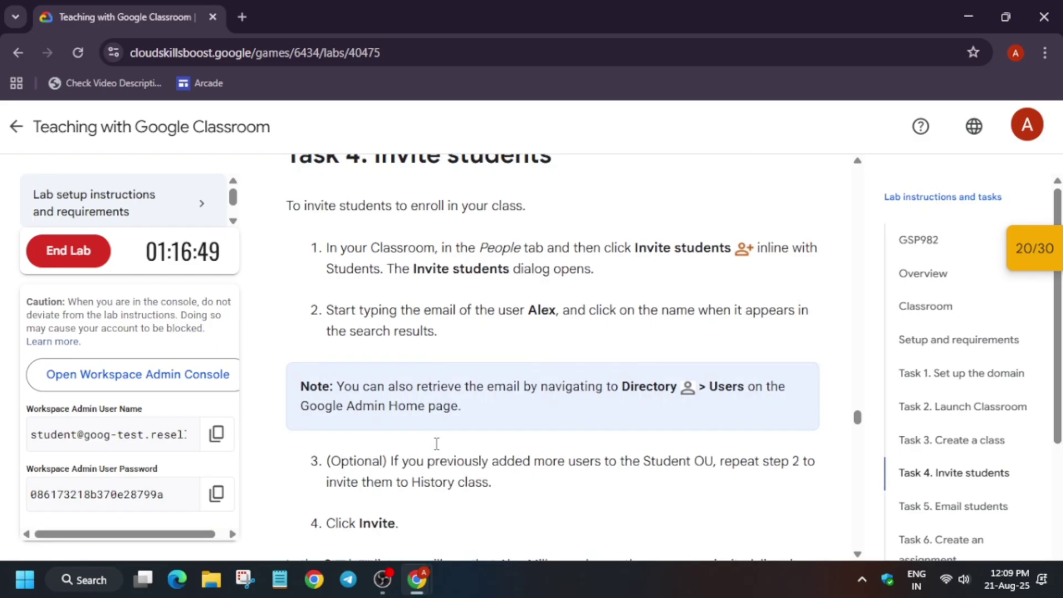
Run the Join the class progress check repeatedly in the lab instructions
scroll(429, 452, "down", 15)
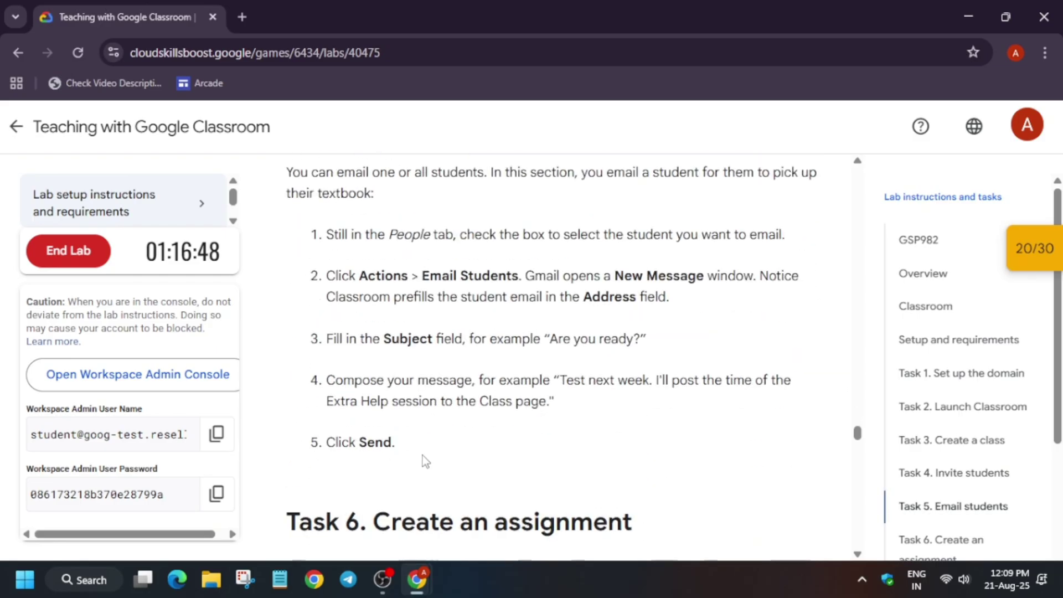
scroll(426, 461, "down", 15)
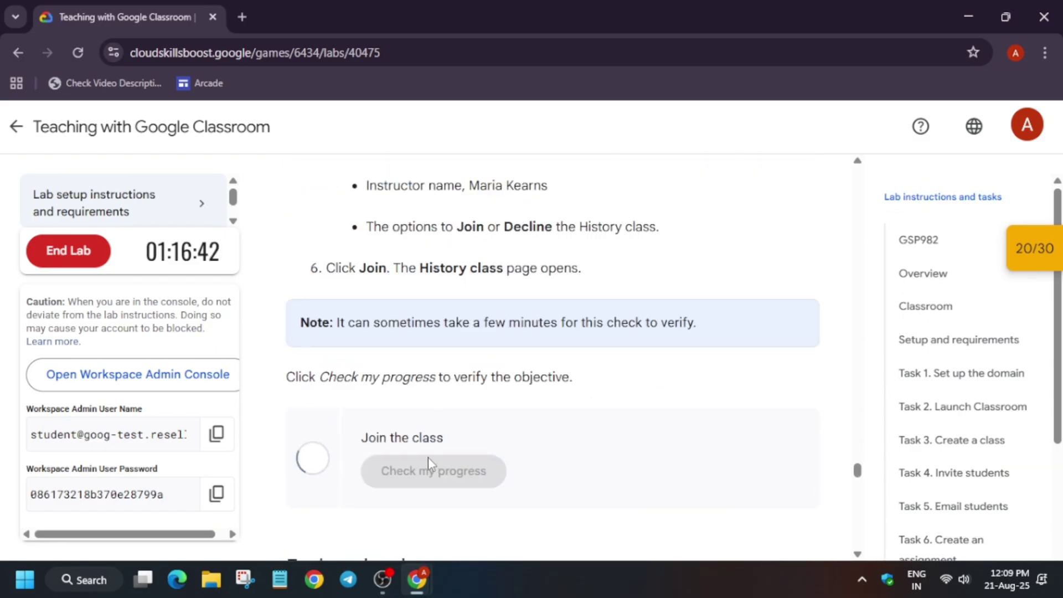
left_click_drag(317, 323, 740, 337)
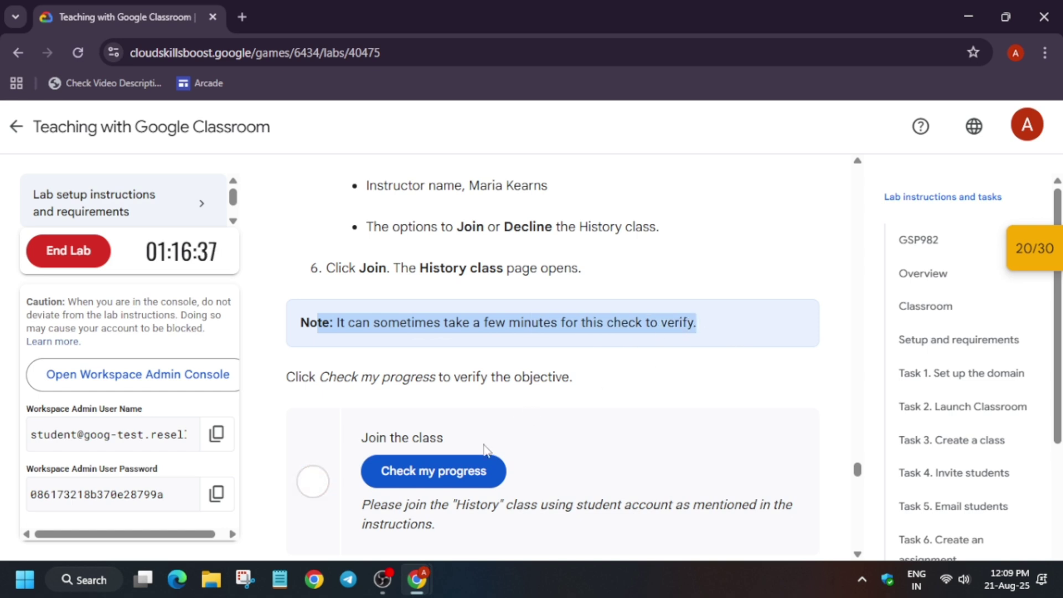
left_click(451, 475)
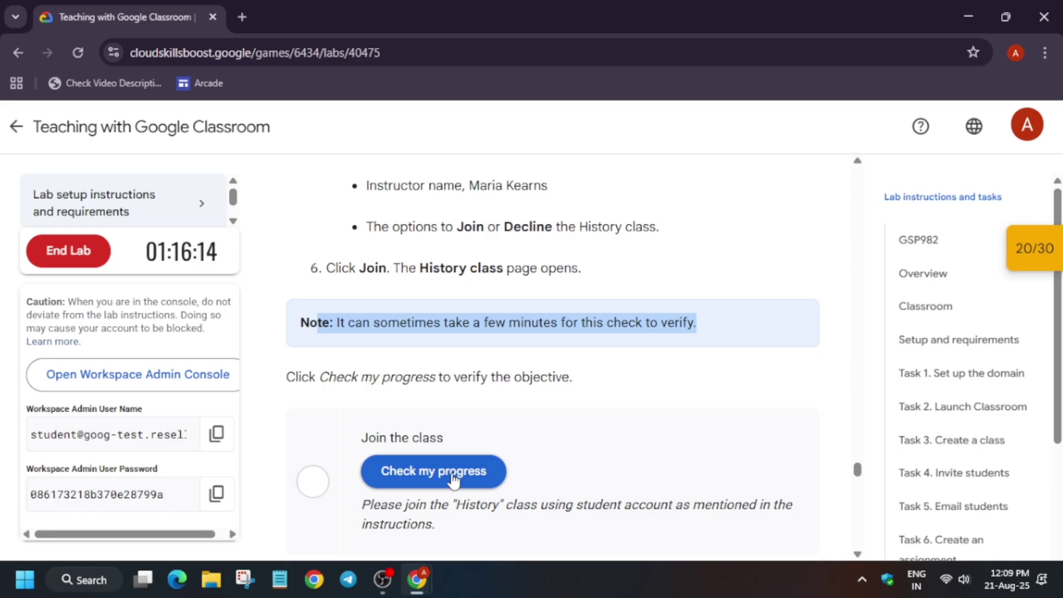
left_click(452, 480)
left_click(463, 460)
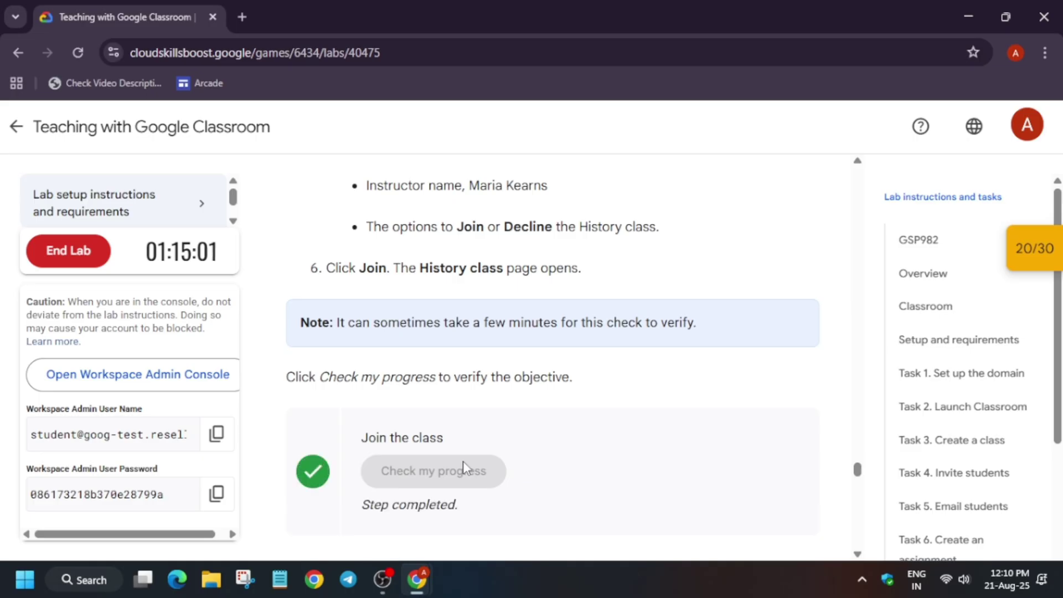
Rerun the Join the class check from the score panel and reload the lab page
left_click(1033, 248)
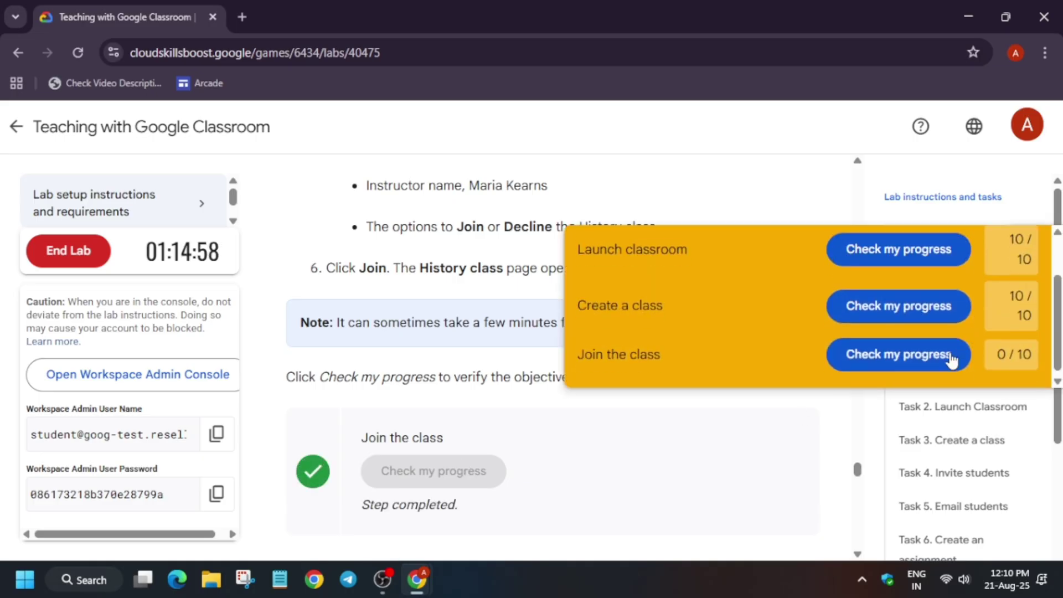
left_click(942, 353)
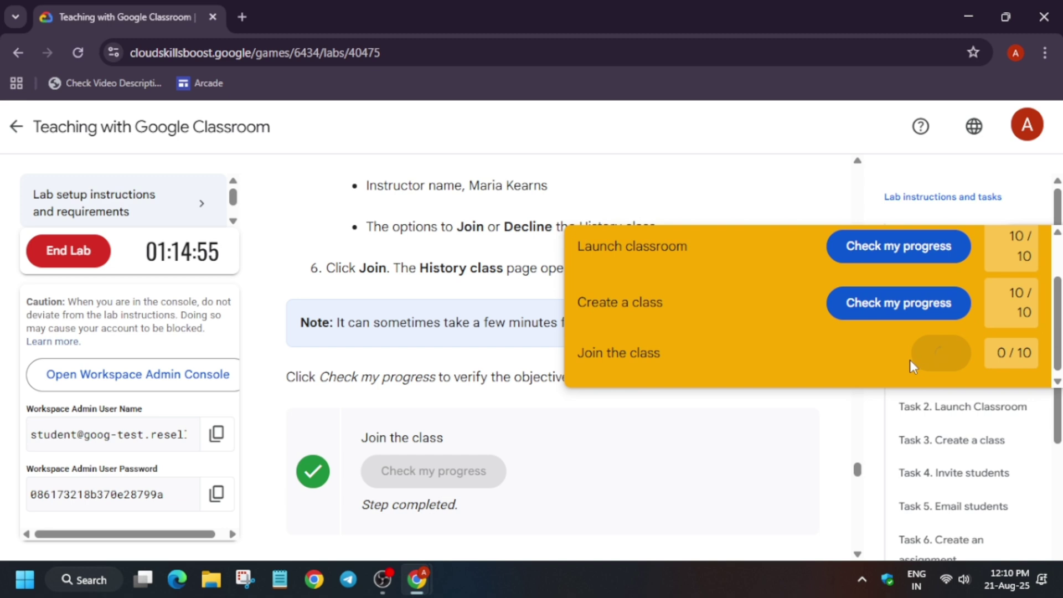
left_click(911, 363)
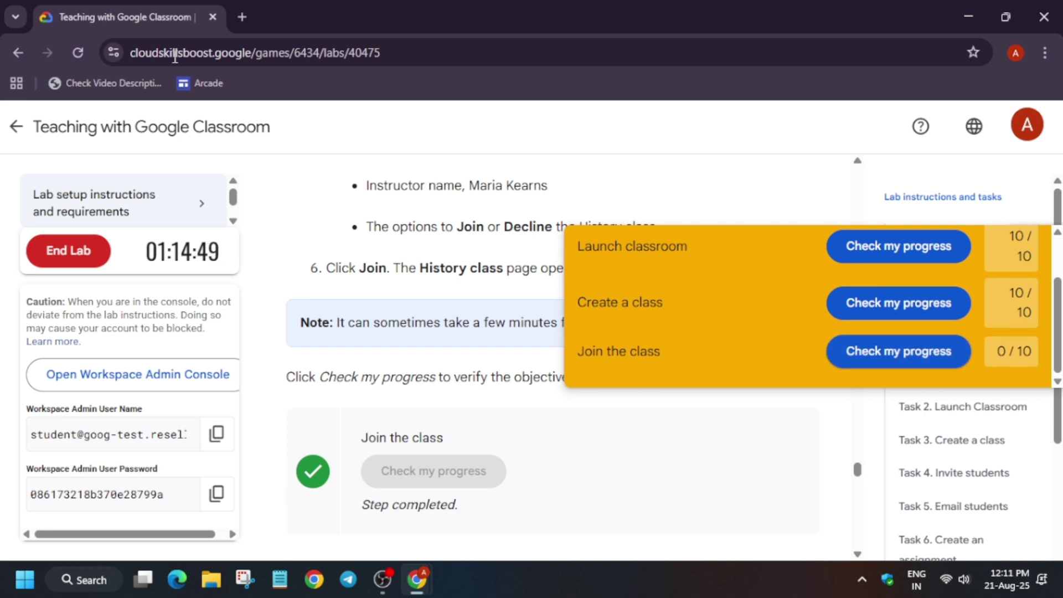
left_click(78, 54)
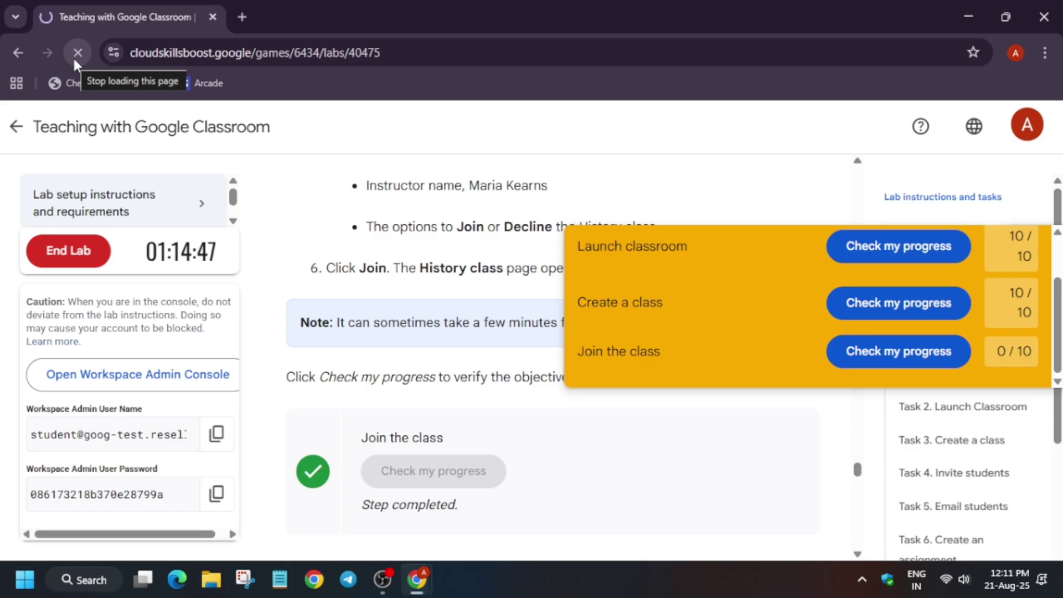